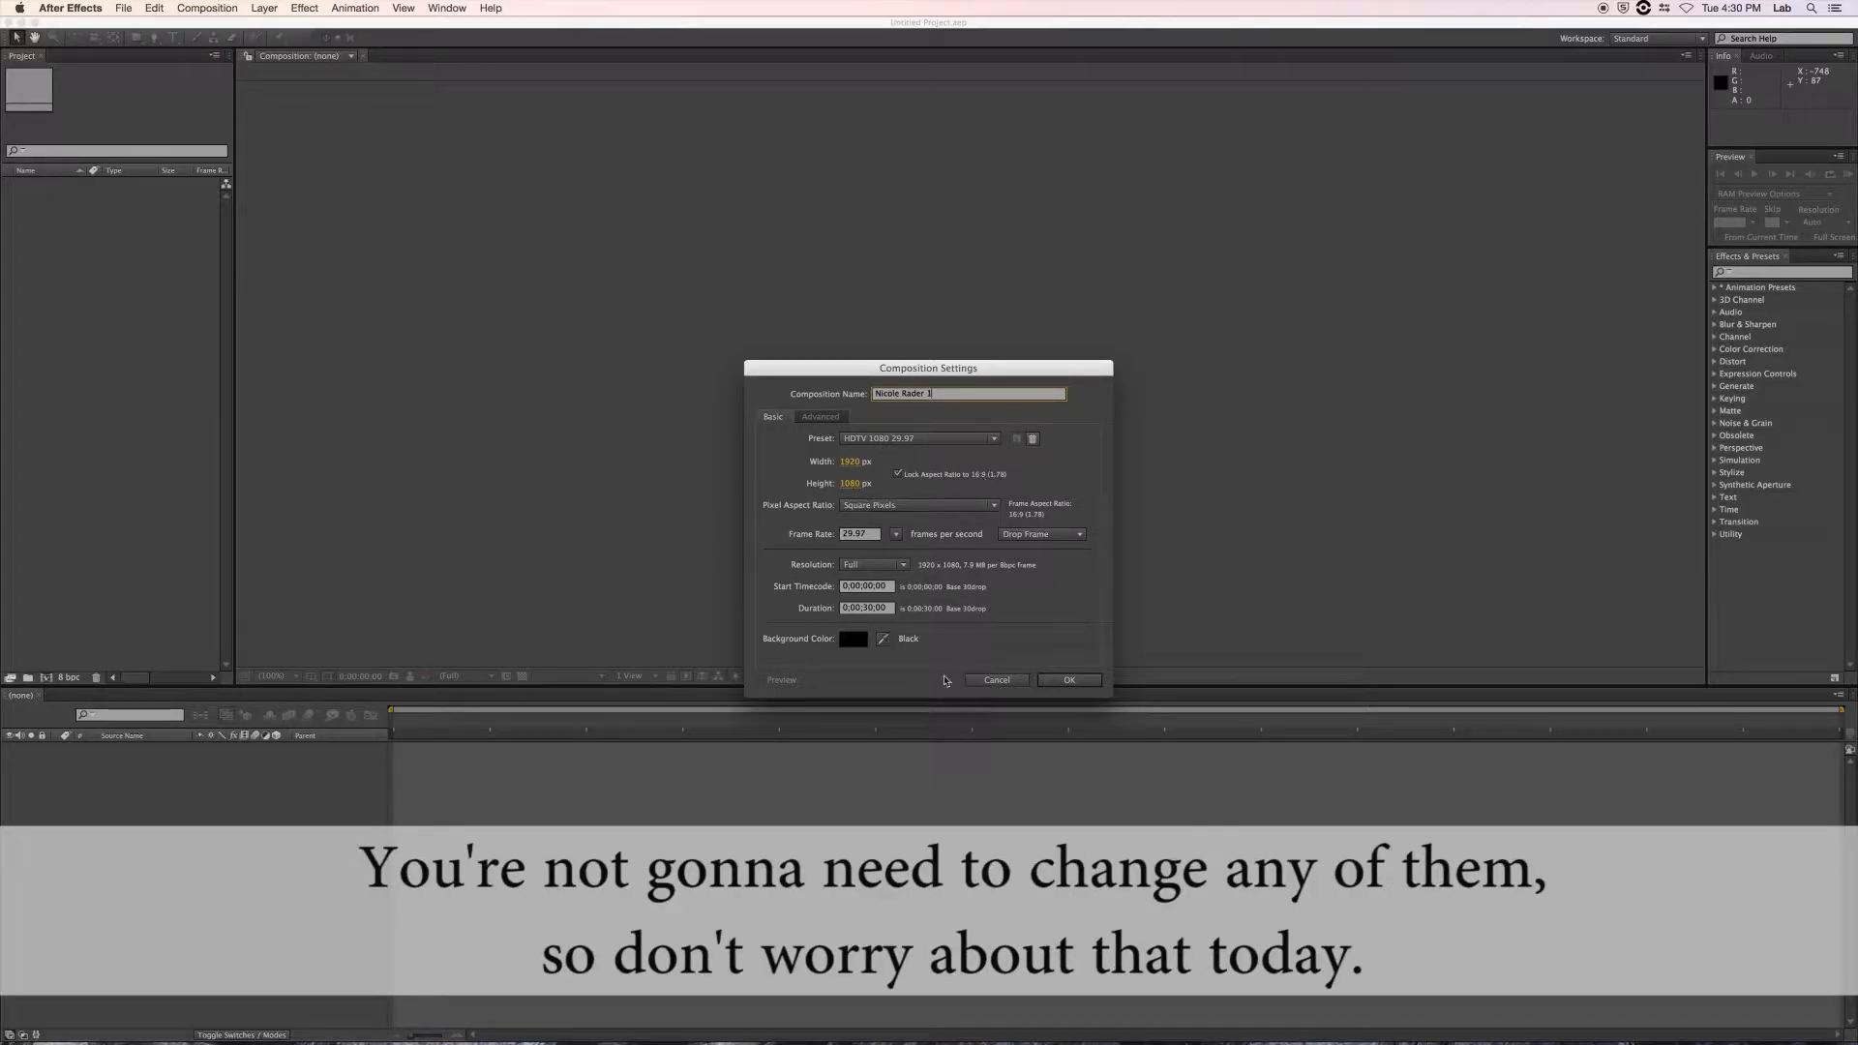
Confirm the HDTV 1080 29.97 fps composition settings, named after the person, with default settings.
left_click(1066, 681)
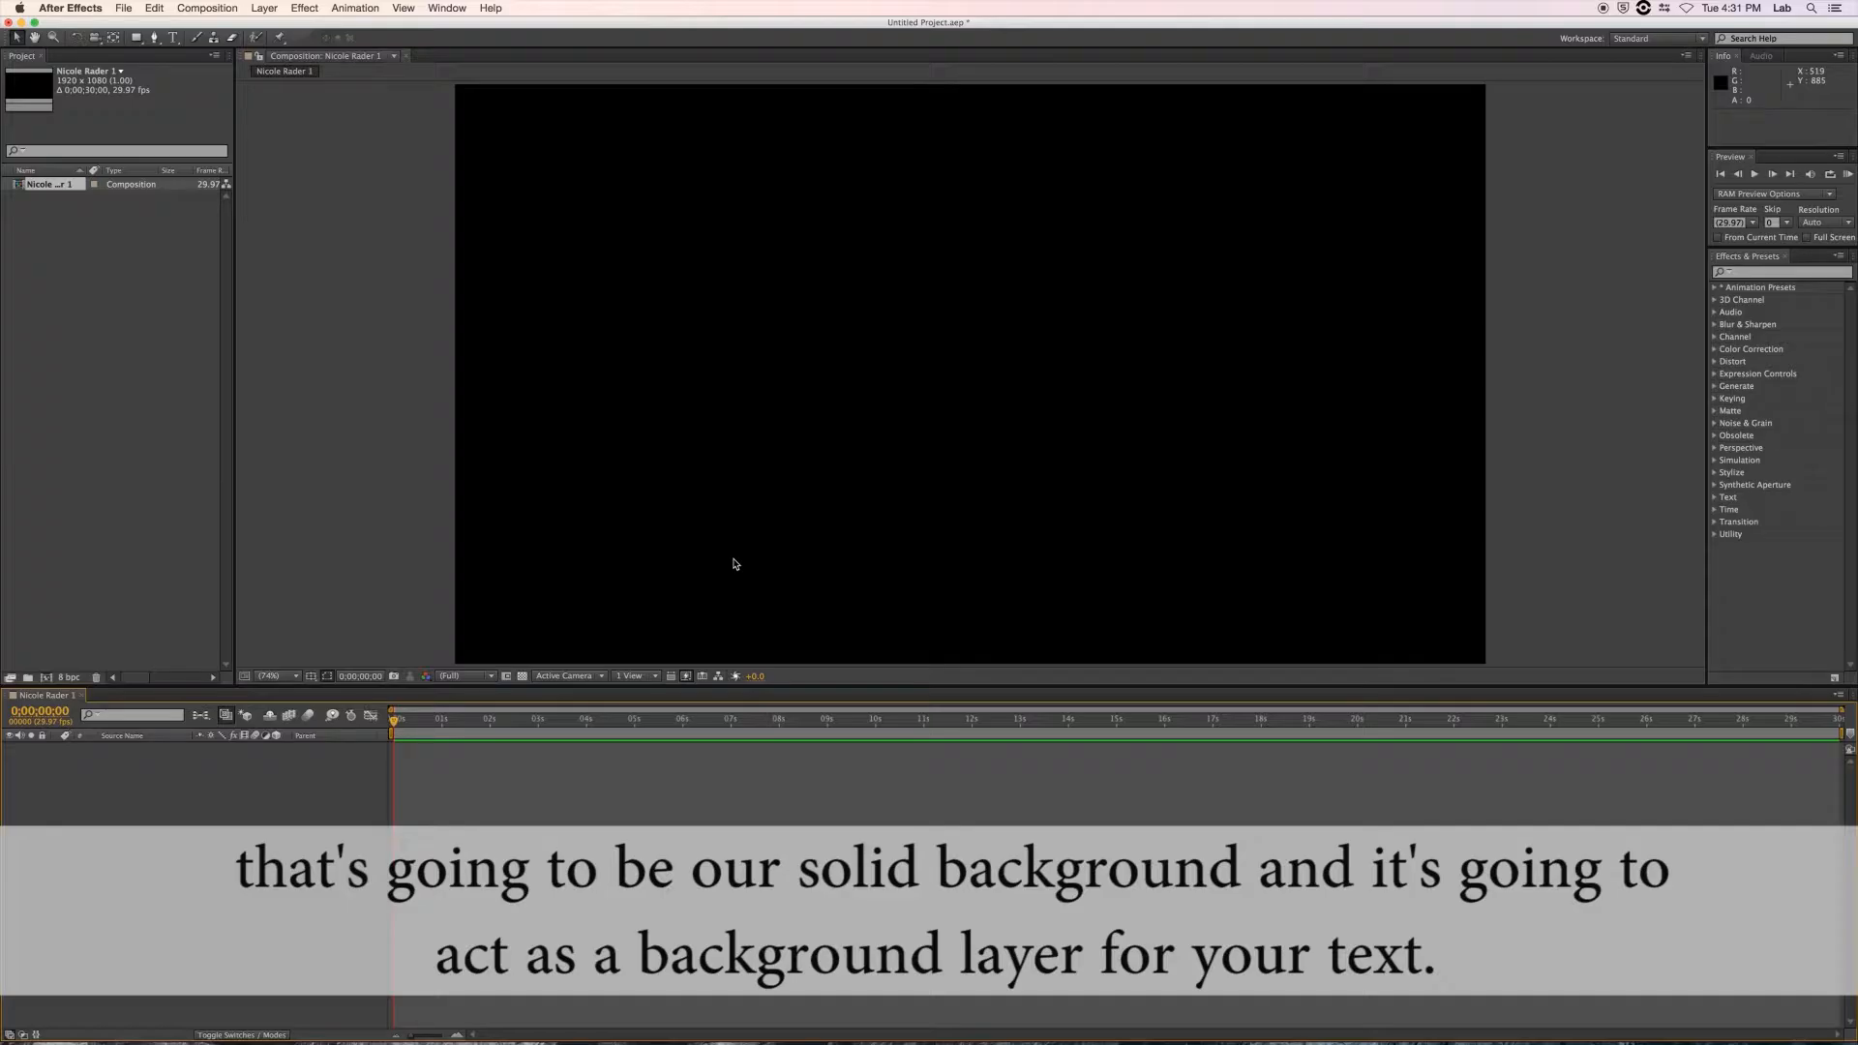
Create a comp-sized solid layer with default colour, entering the name 'Bacgrouund' for Background.
left_click(265, 9)
mouse_move(270, 26)
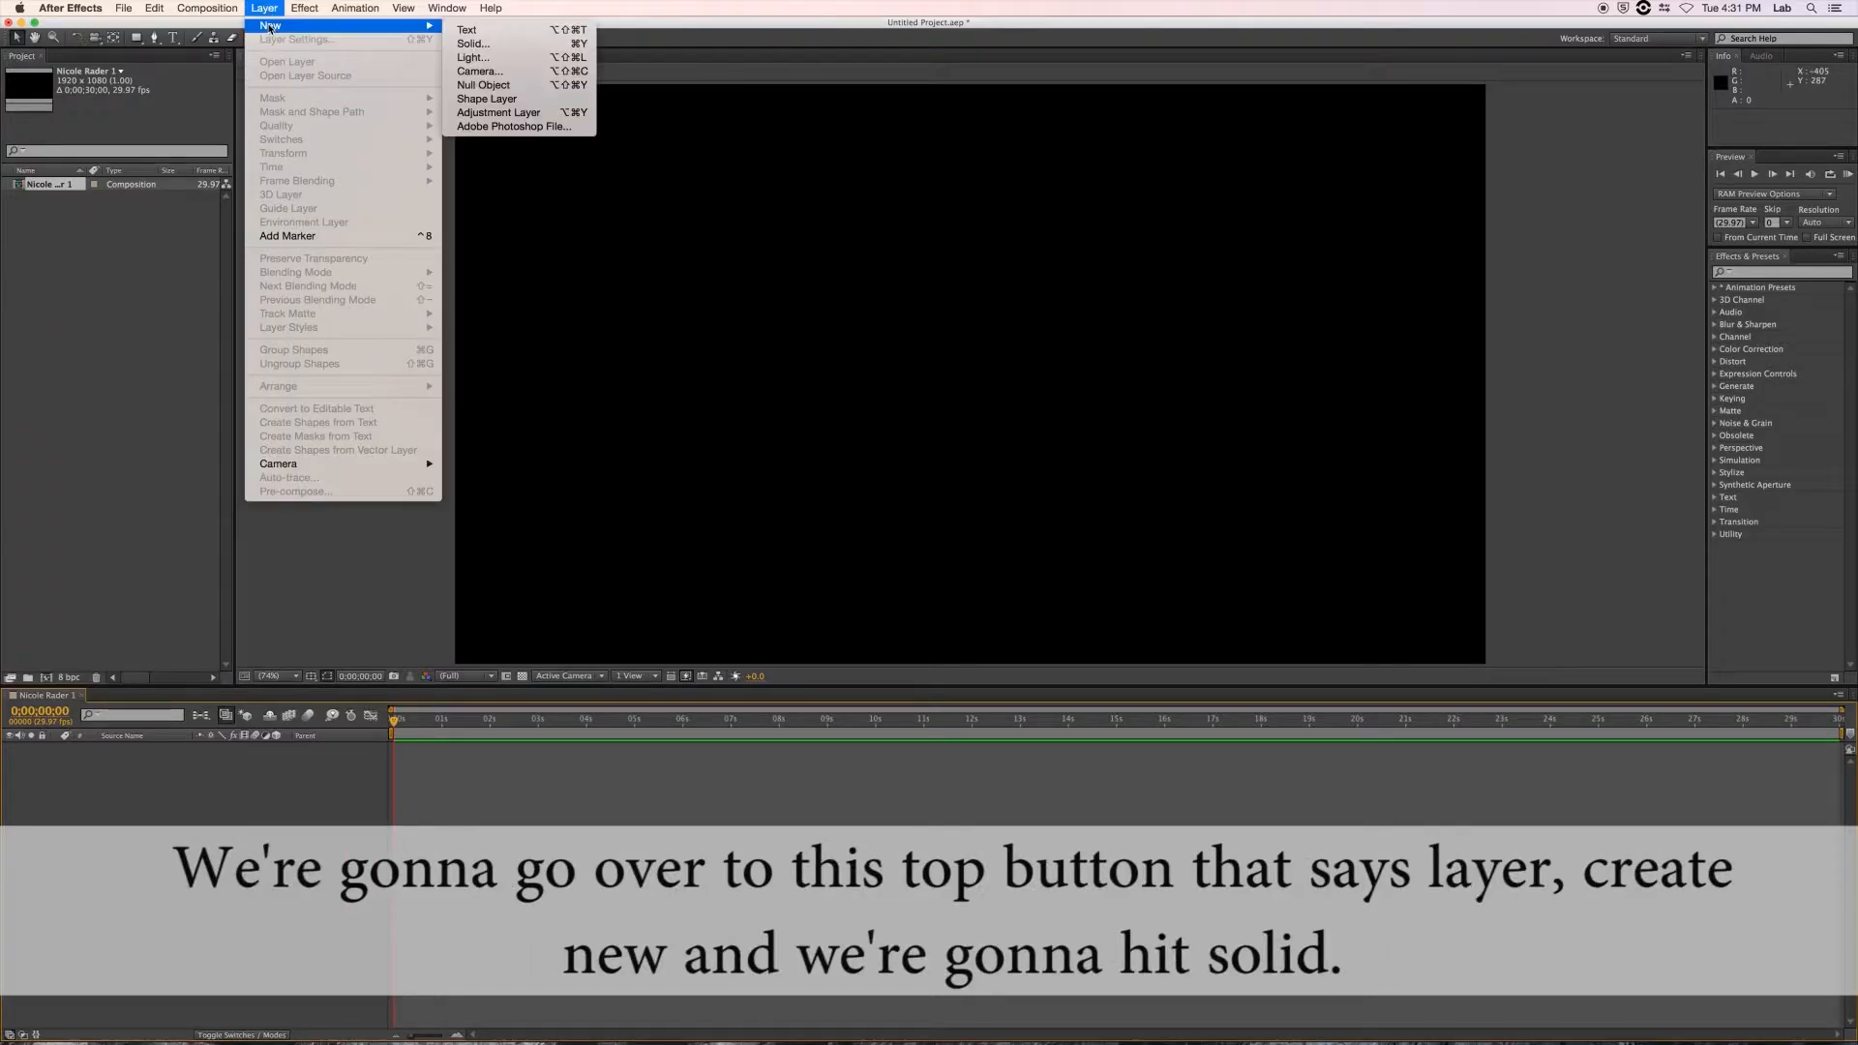
left_click(476, 45)
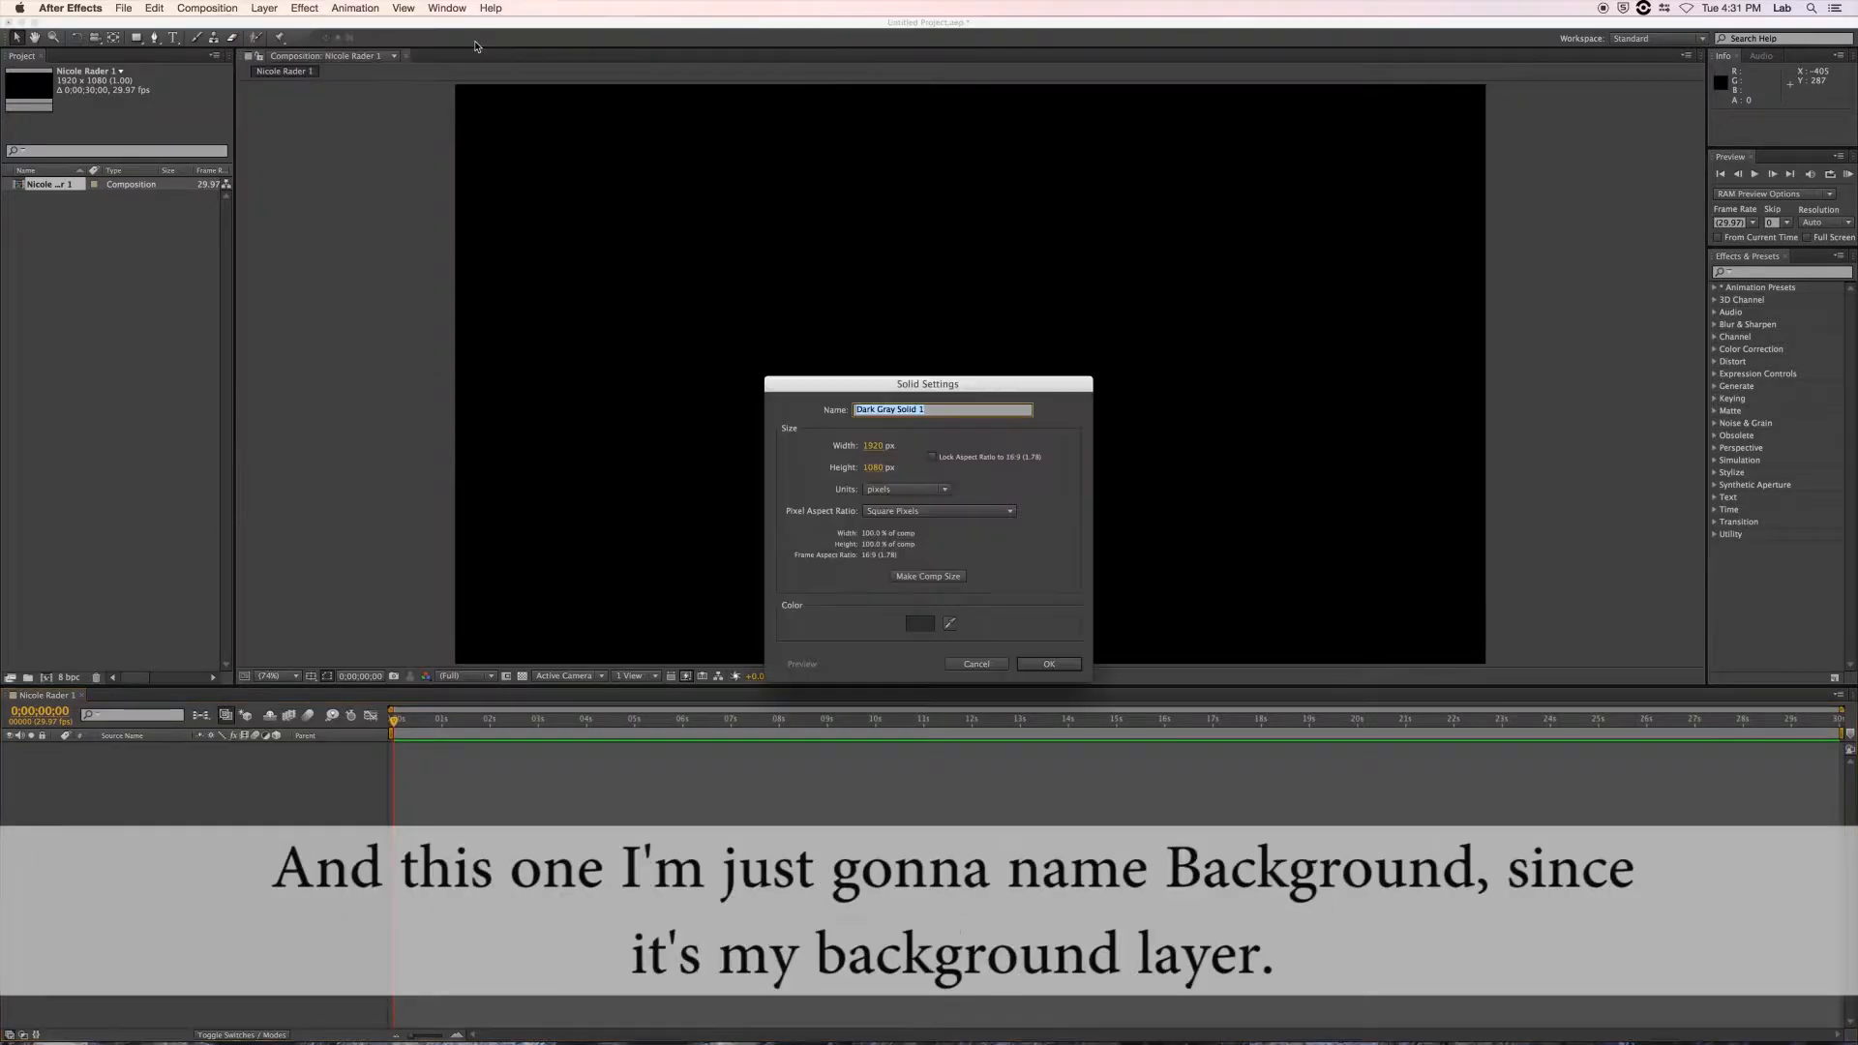
type("B")
type("acgrou")
type("und")
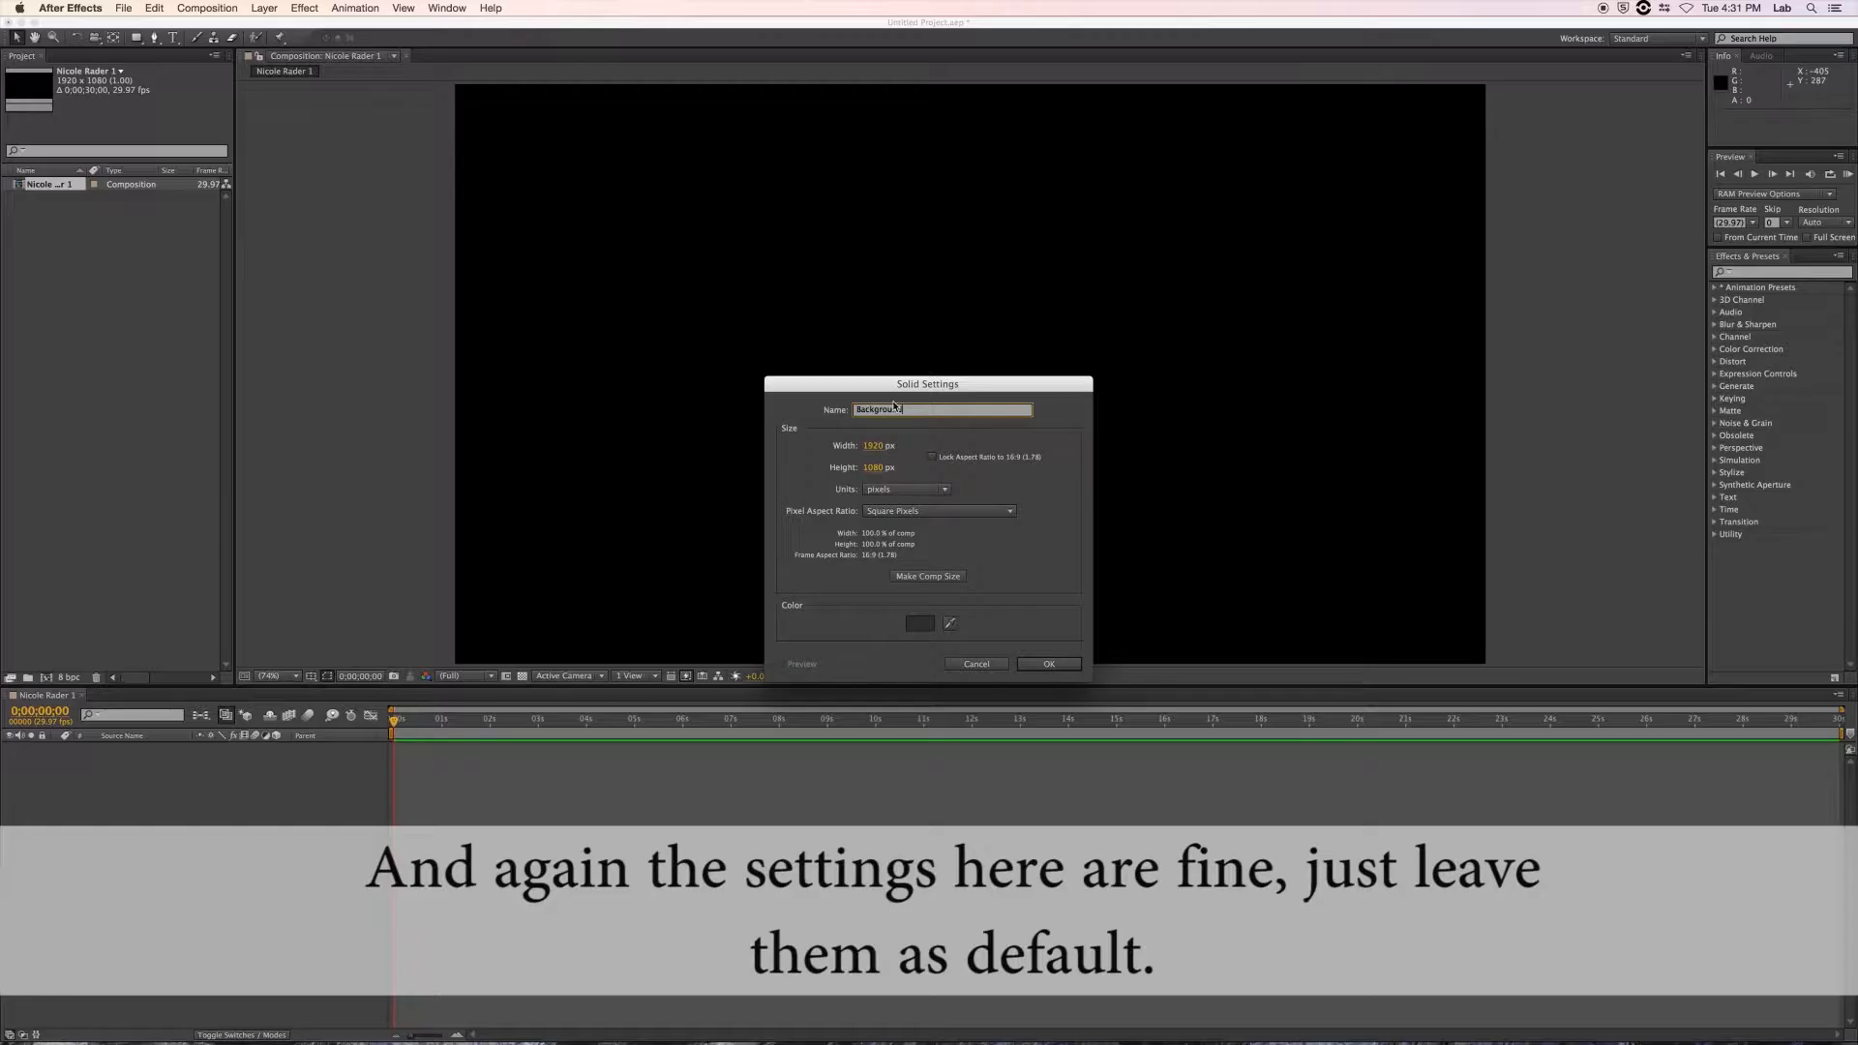
left_click(1049, 665)
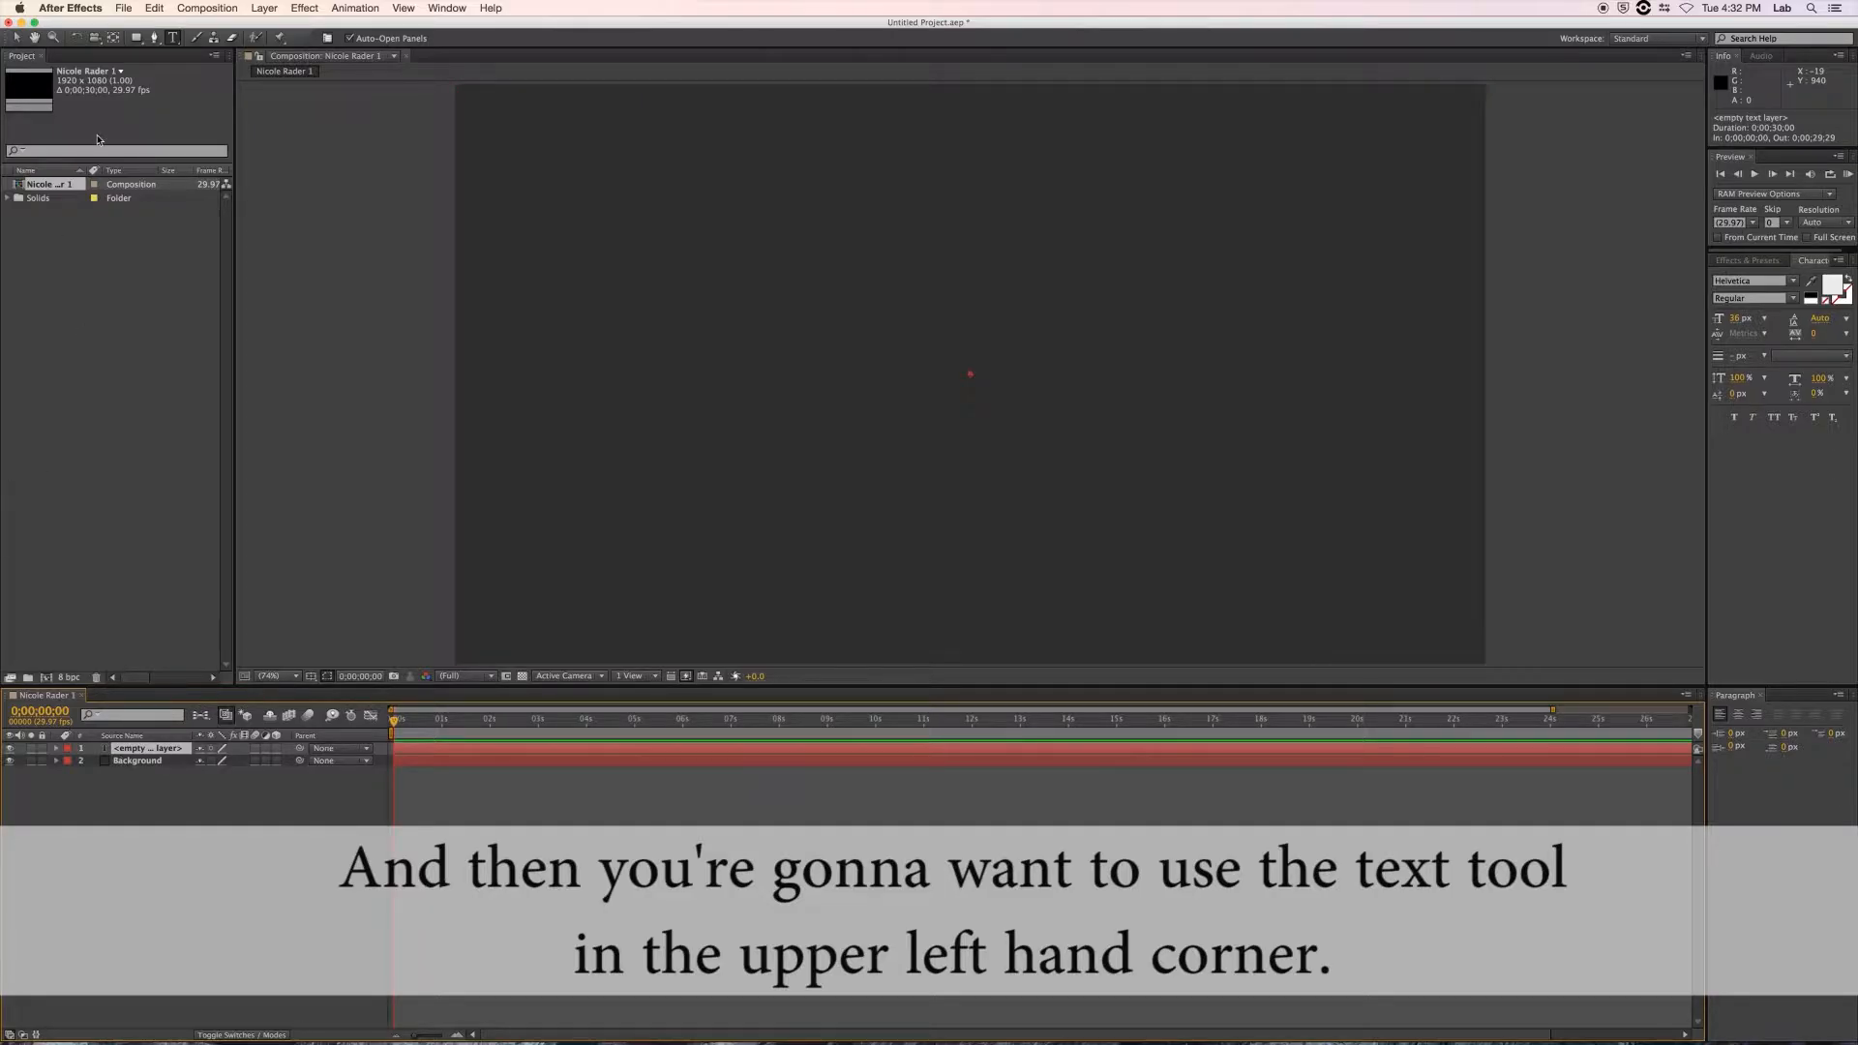
Type the person's name as a new text layer near the composition centre.
left_click(175, 39)
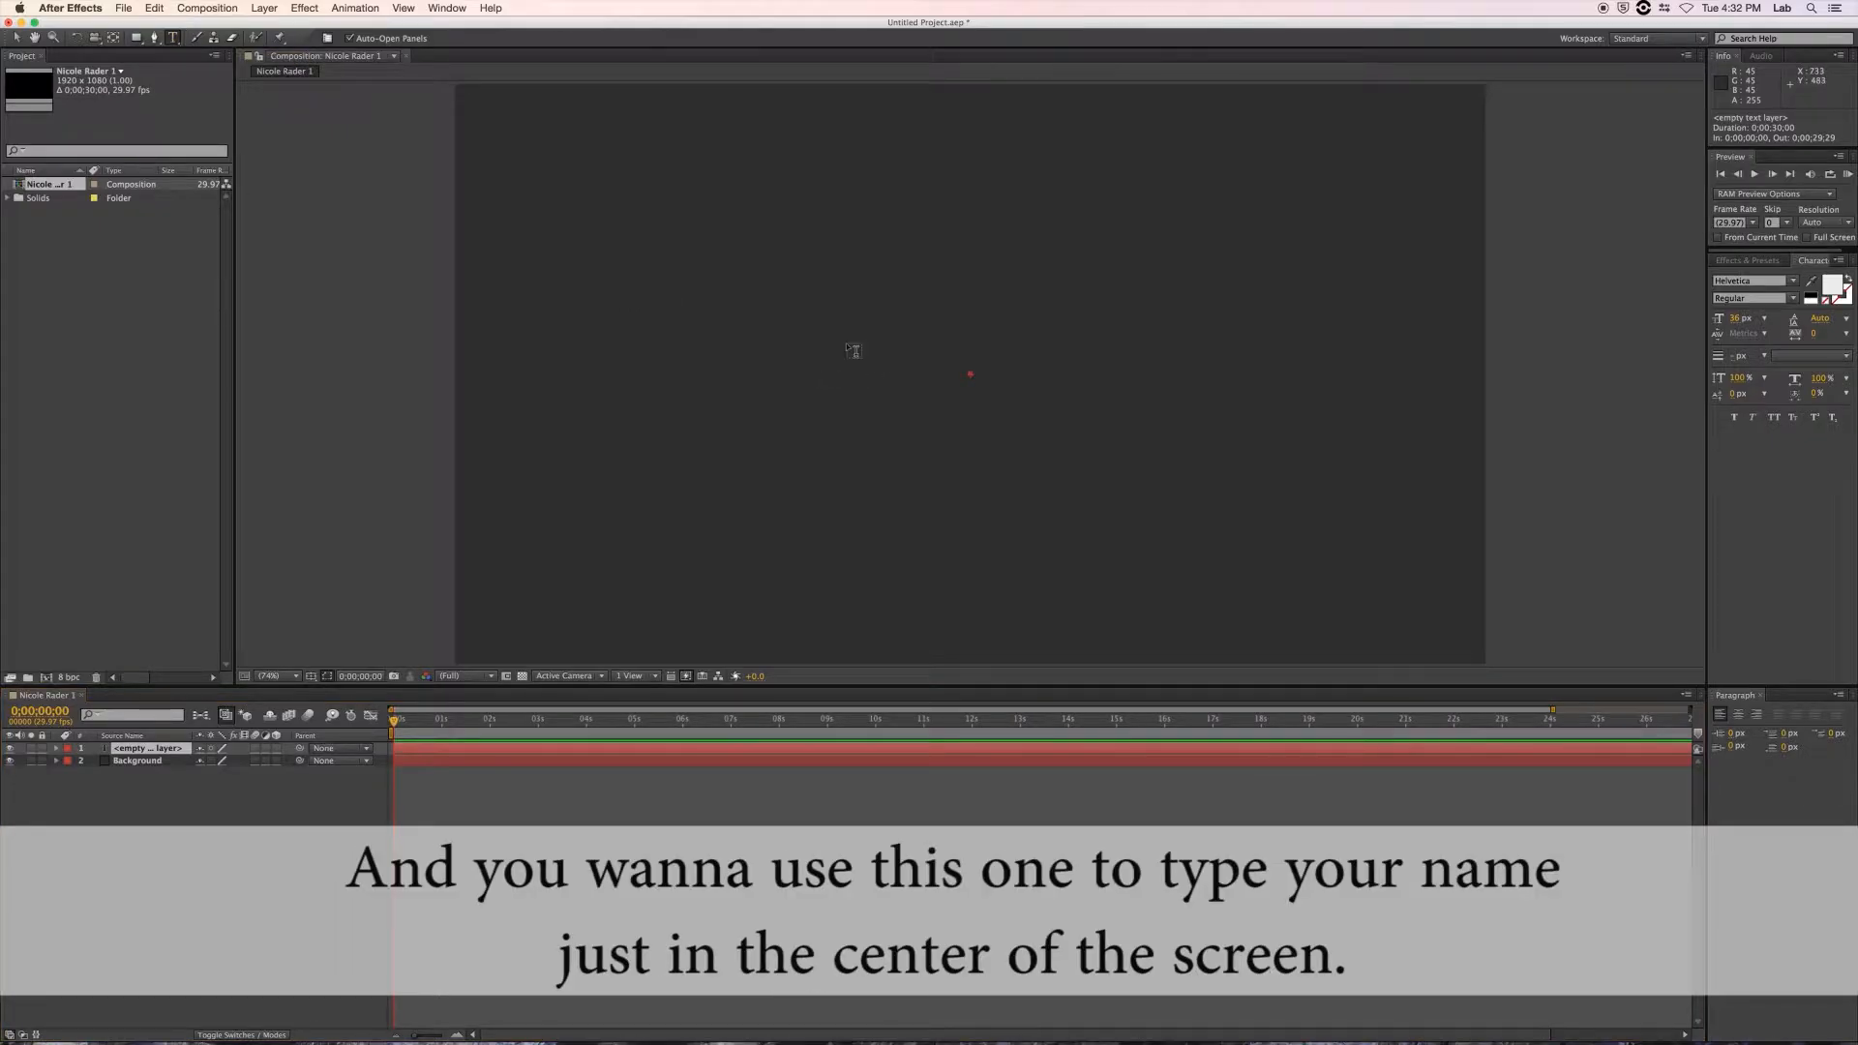
left_click(761, 360)
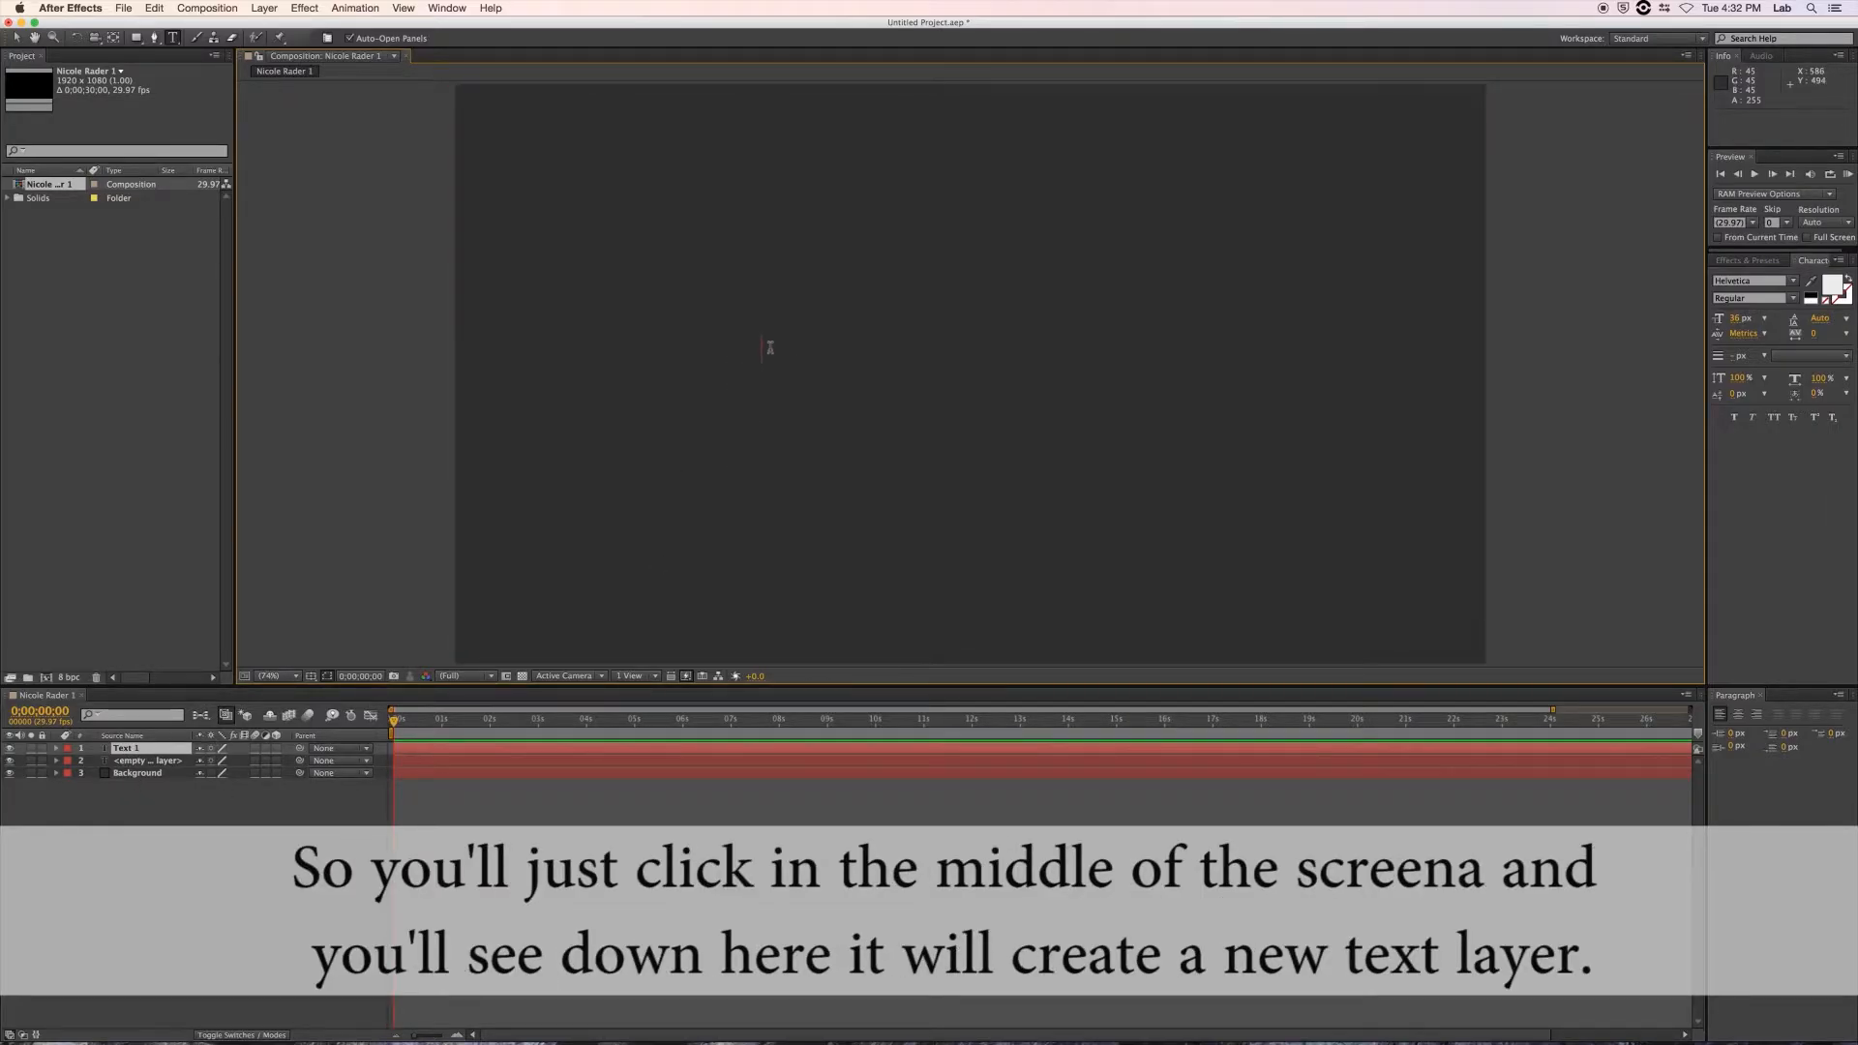
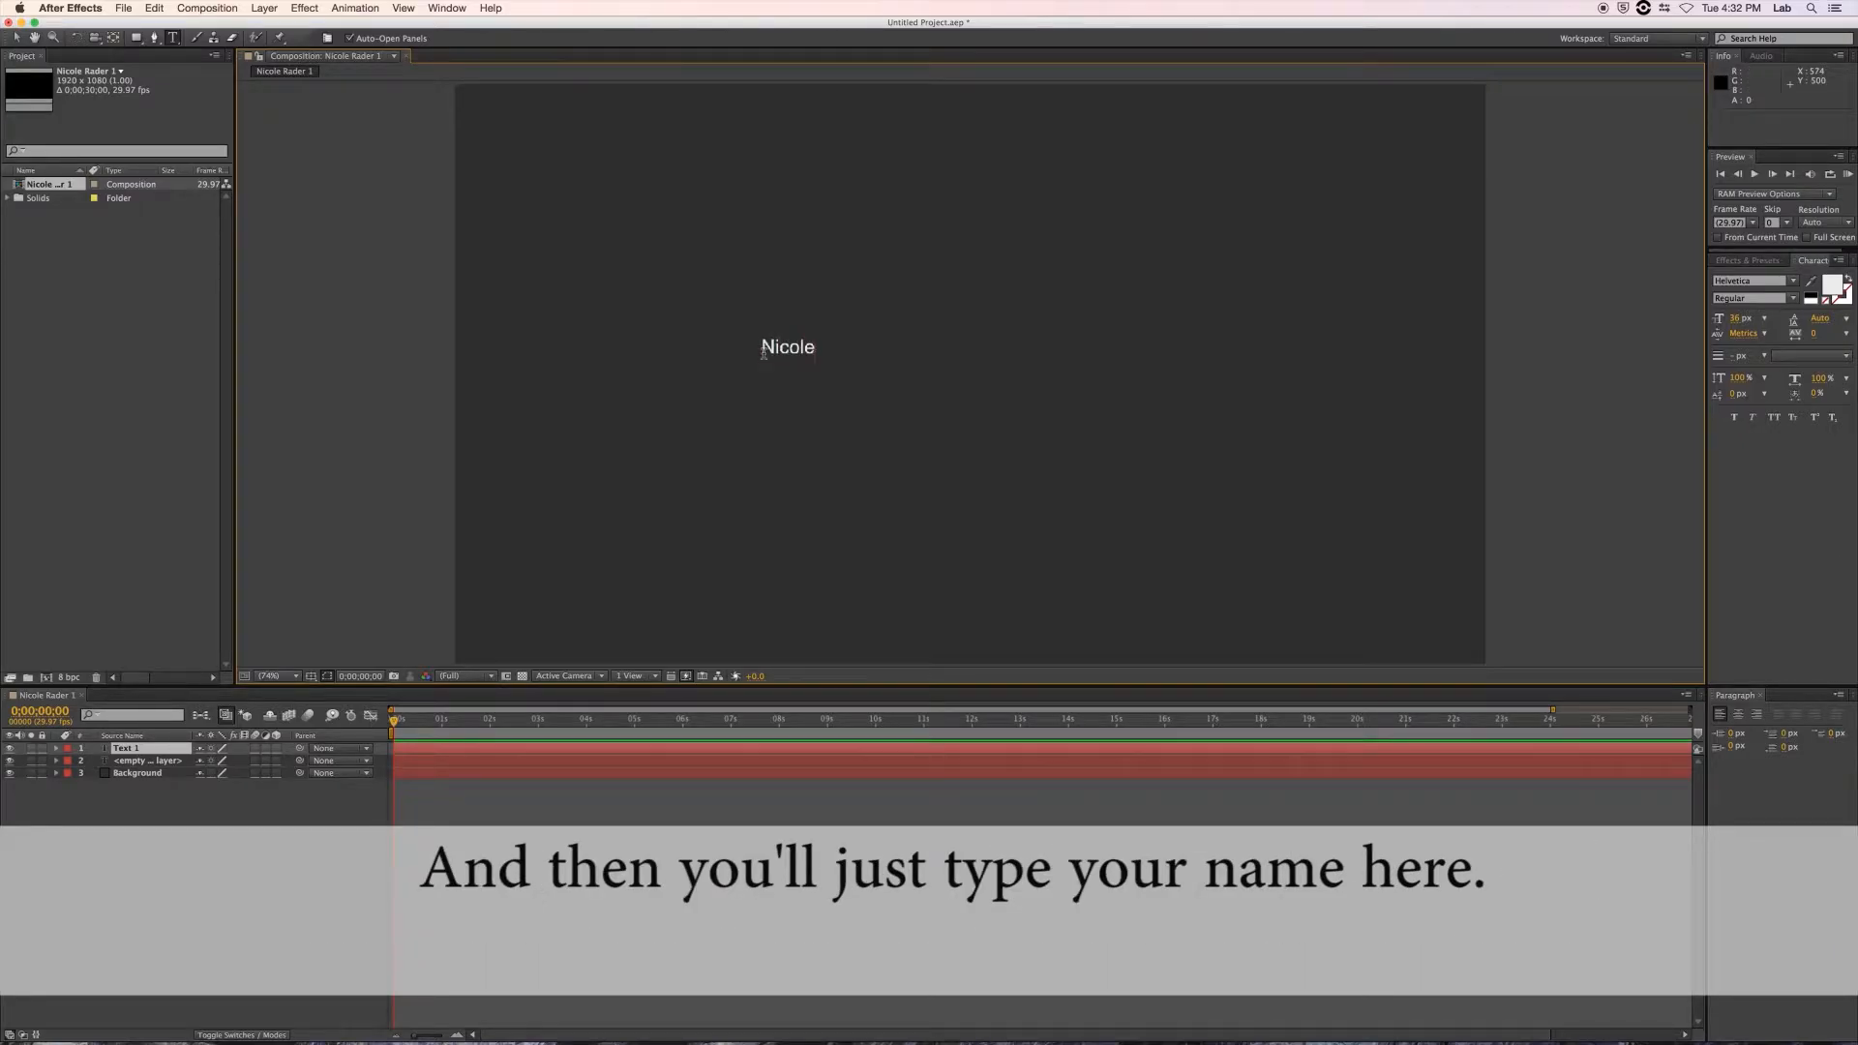
Set the name text to Arial Black at 72 px.
left_click_drag(759, 348, 883, 356)
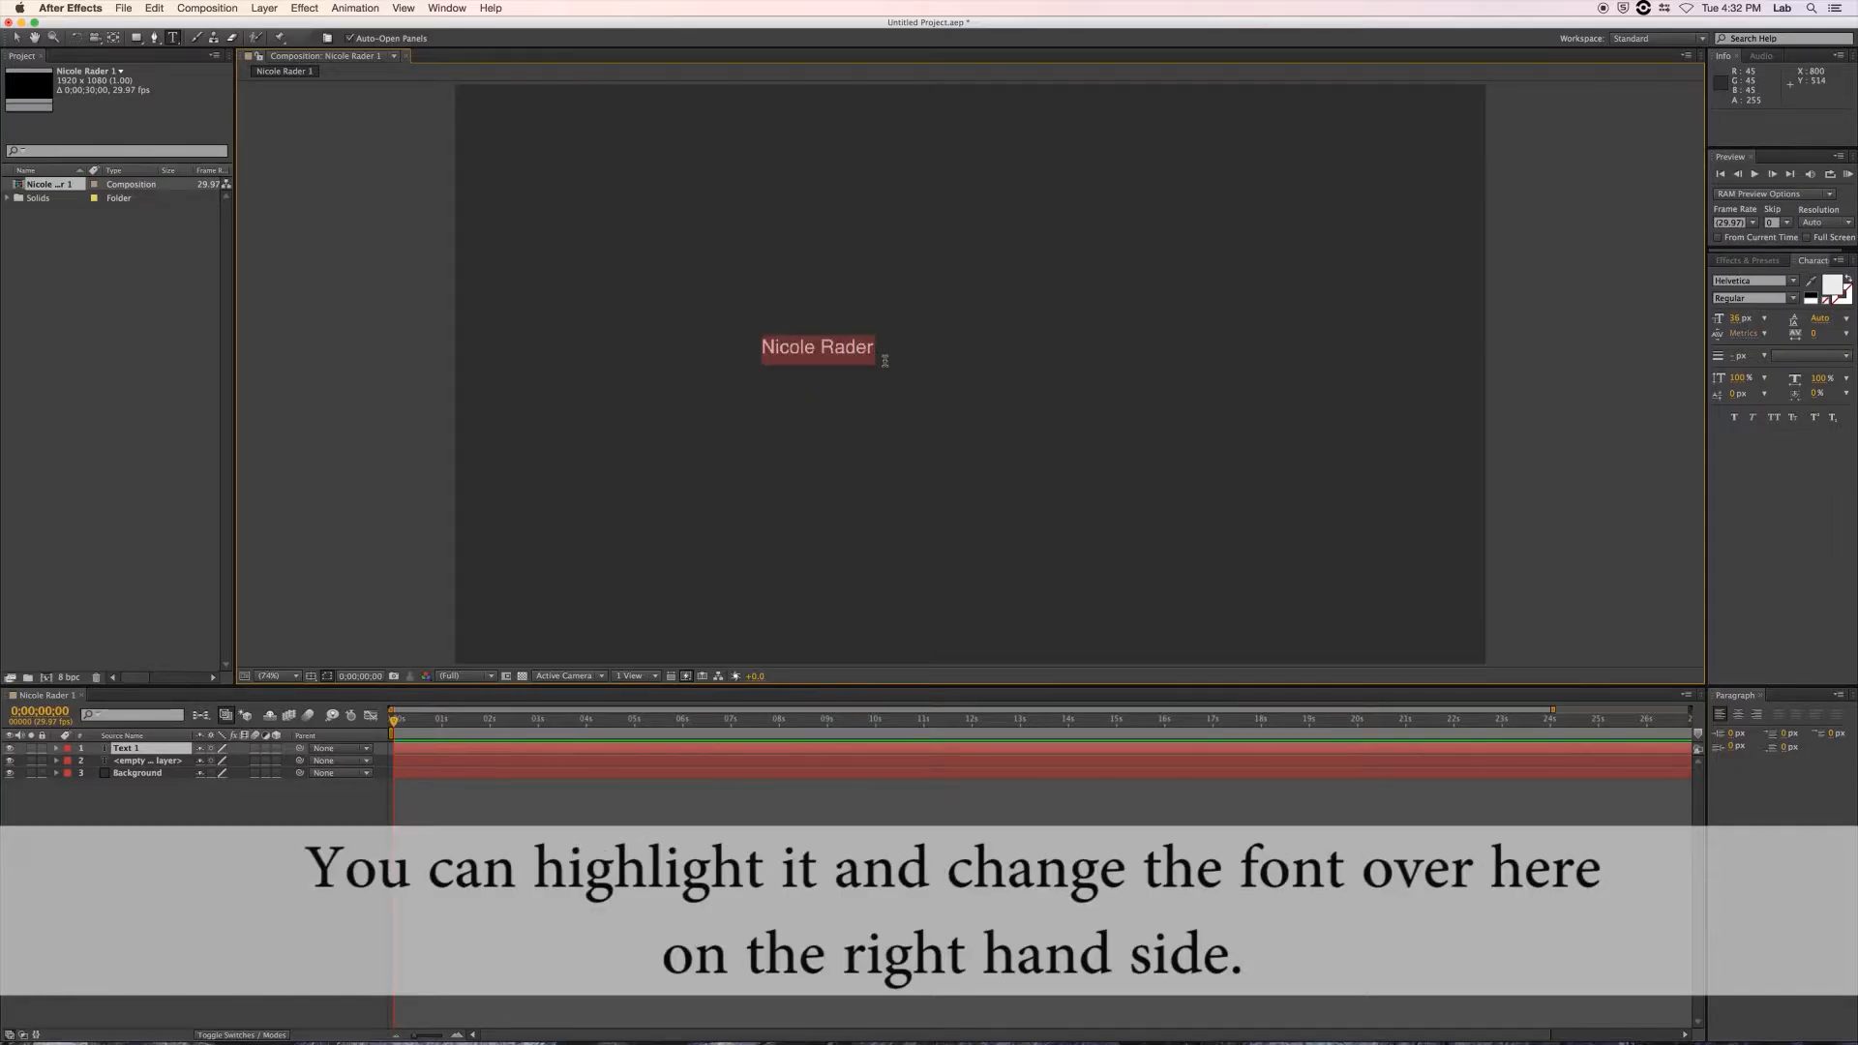
left_click(1793, 280)
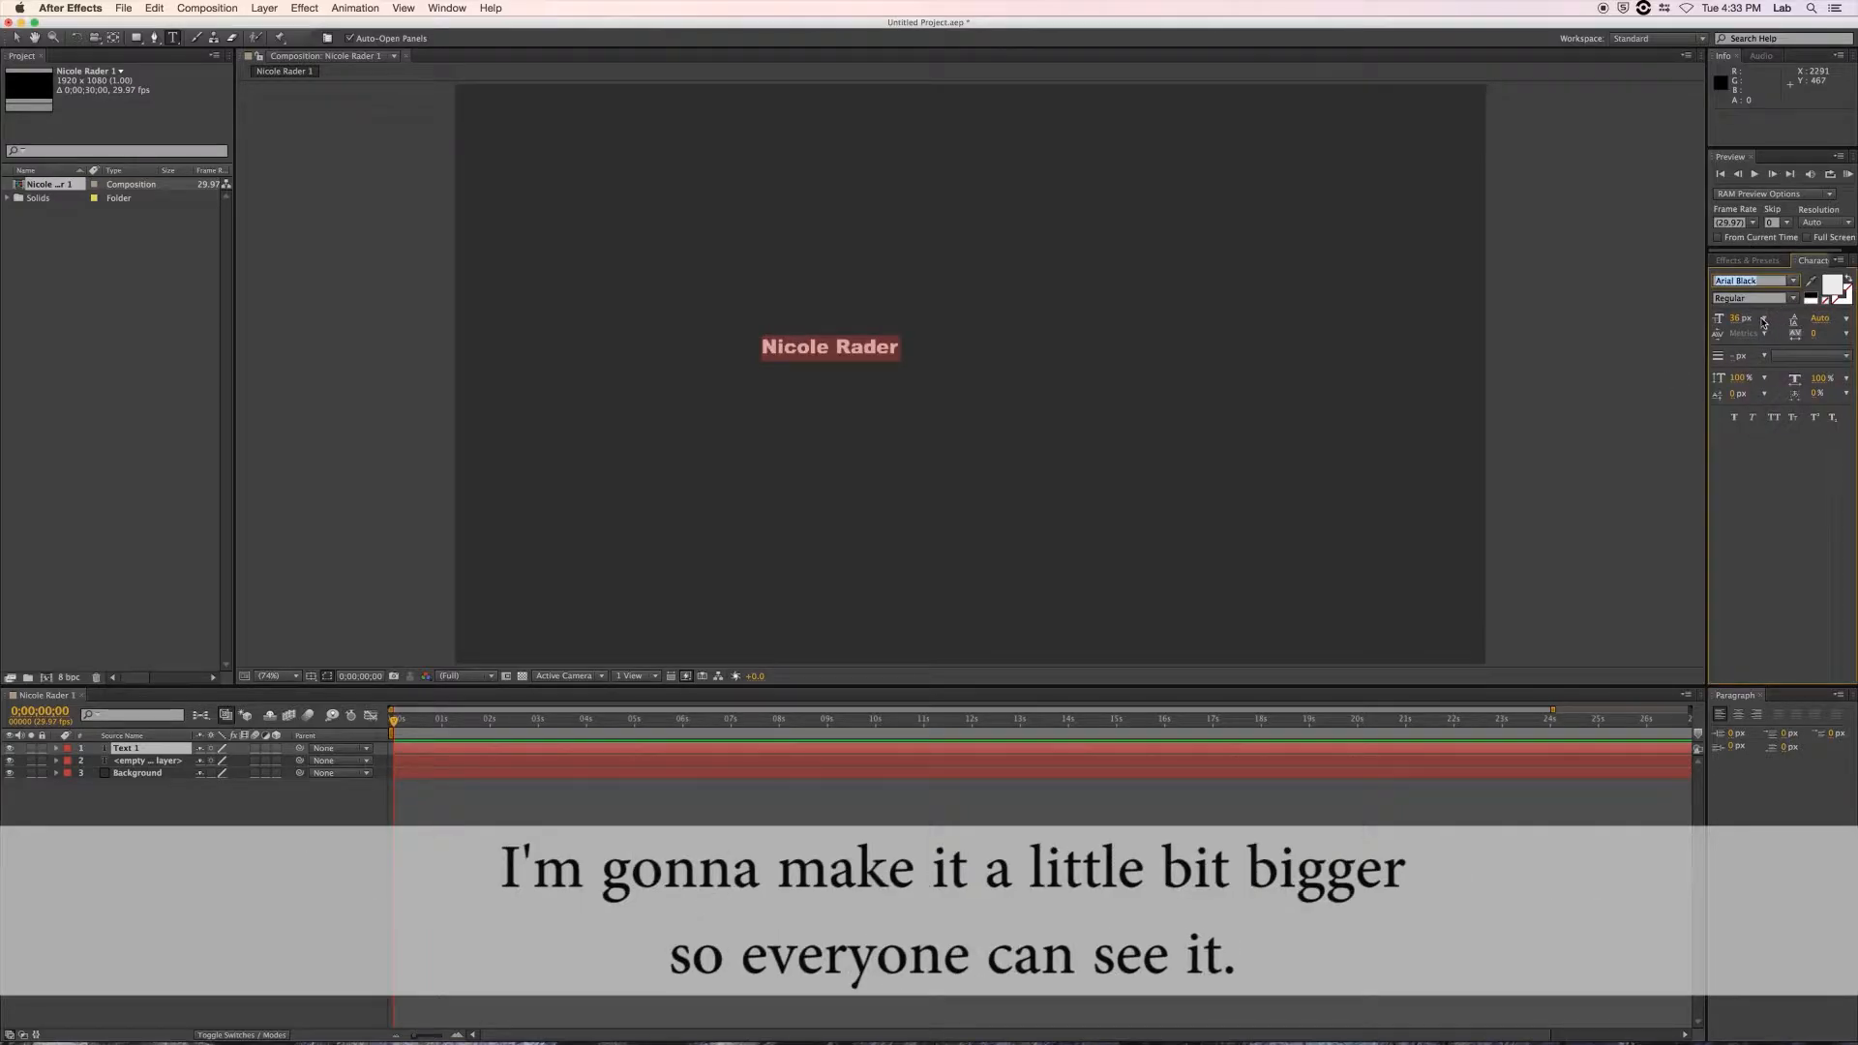
left_click(1764, 318)
left_click(1767, 510)
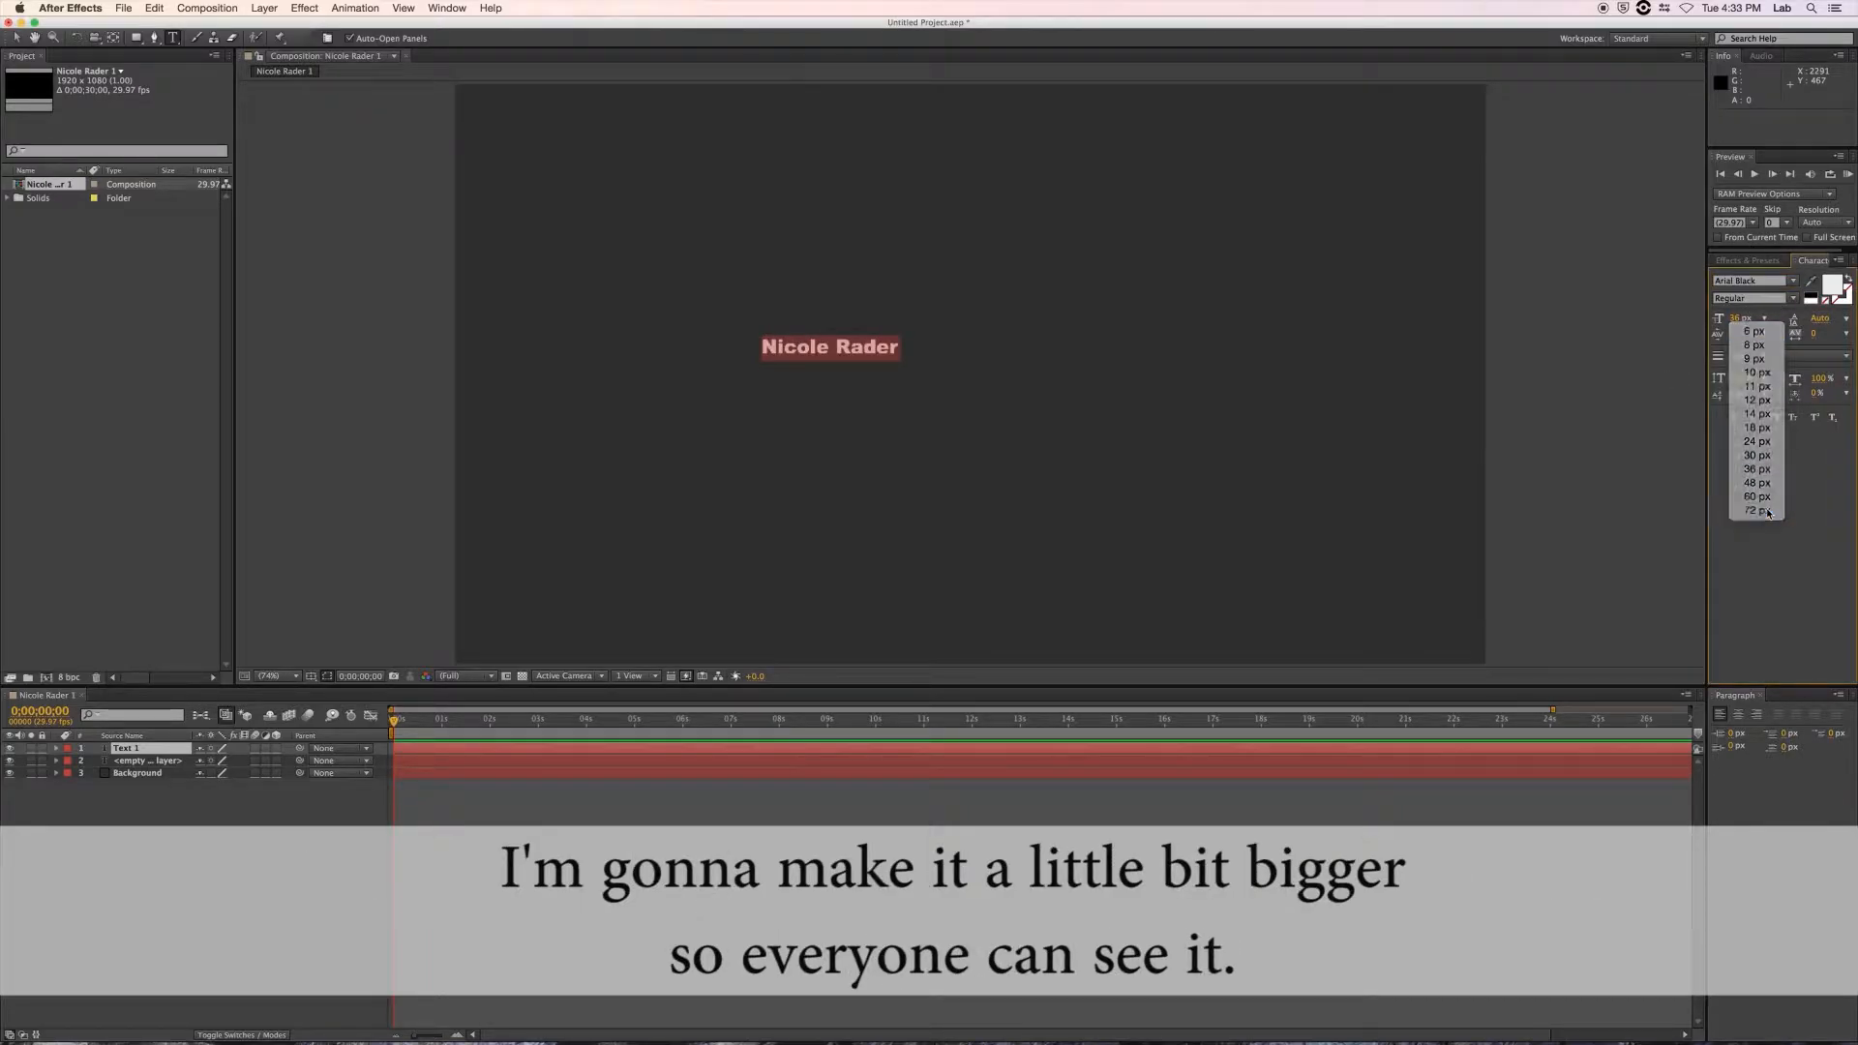
left_click(865, 406)
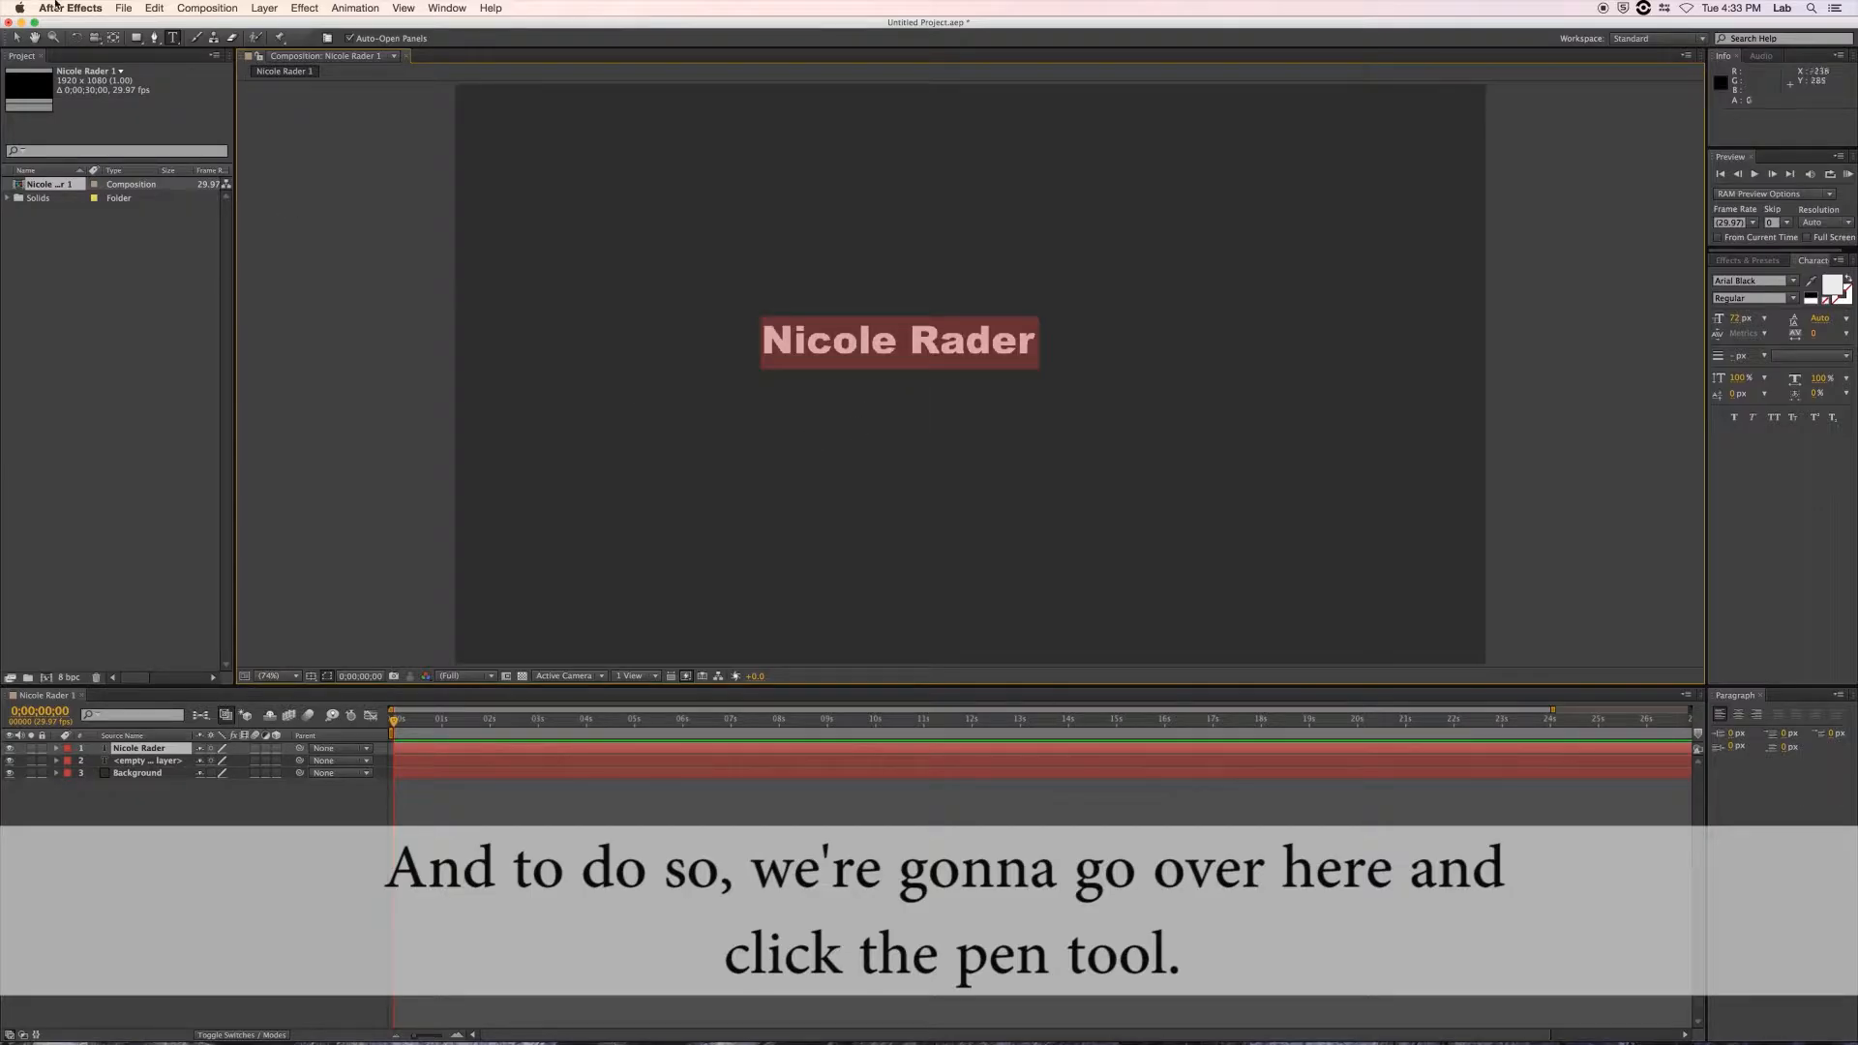
Draw a two-point horizontal mask on the name layer from the left edge to right of centre.
left_click(153, 40)
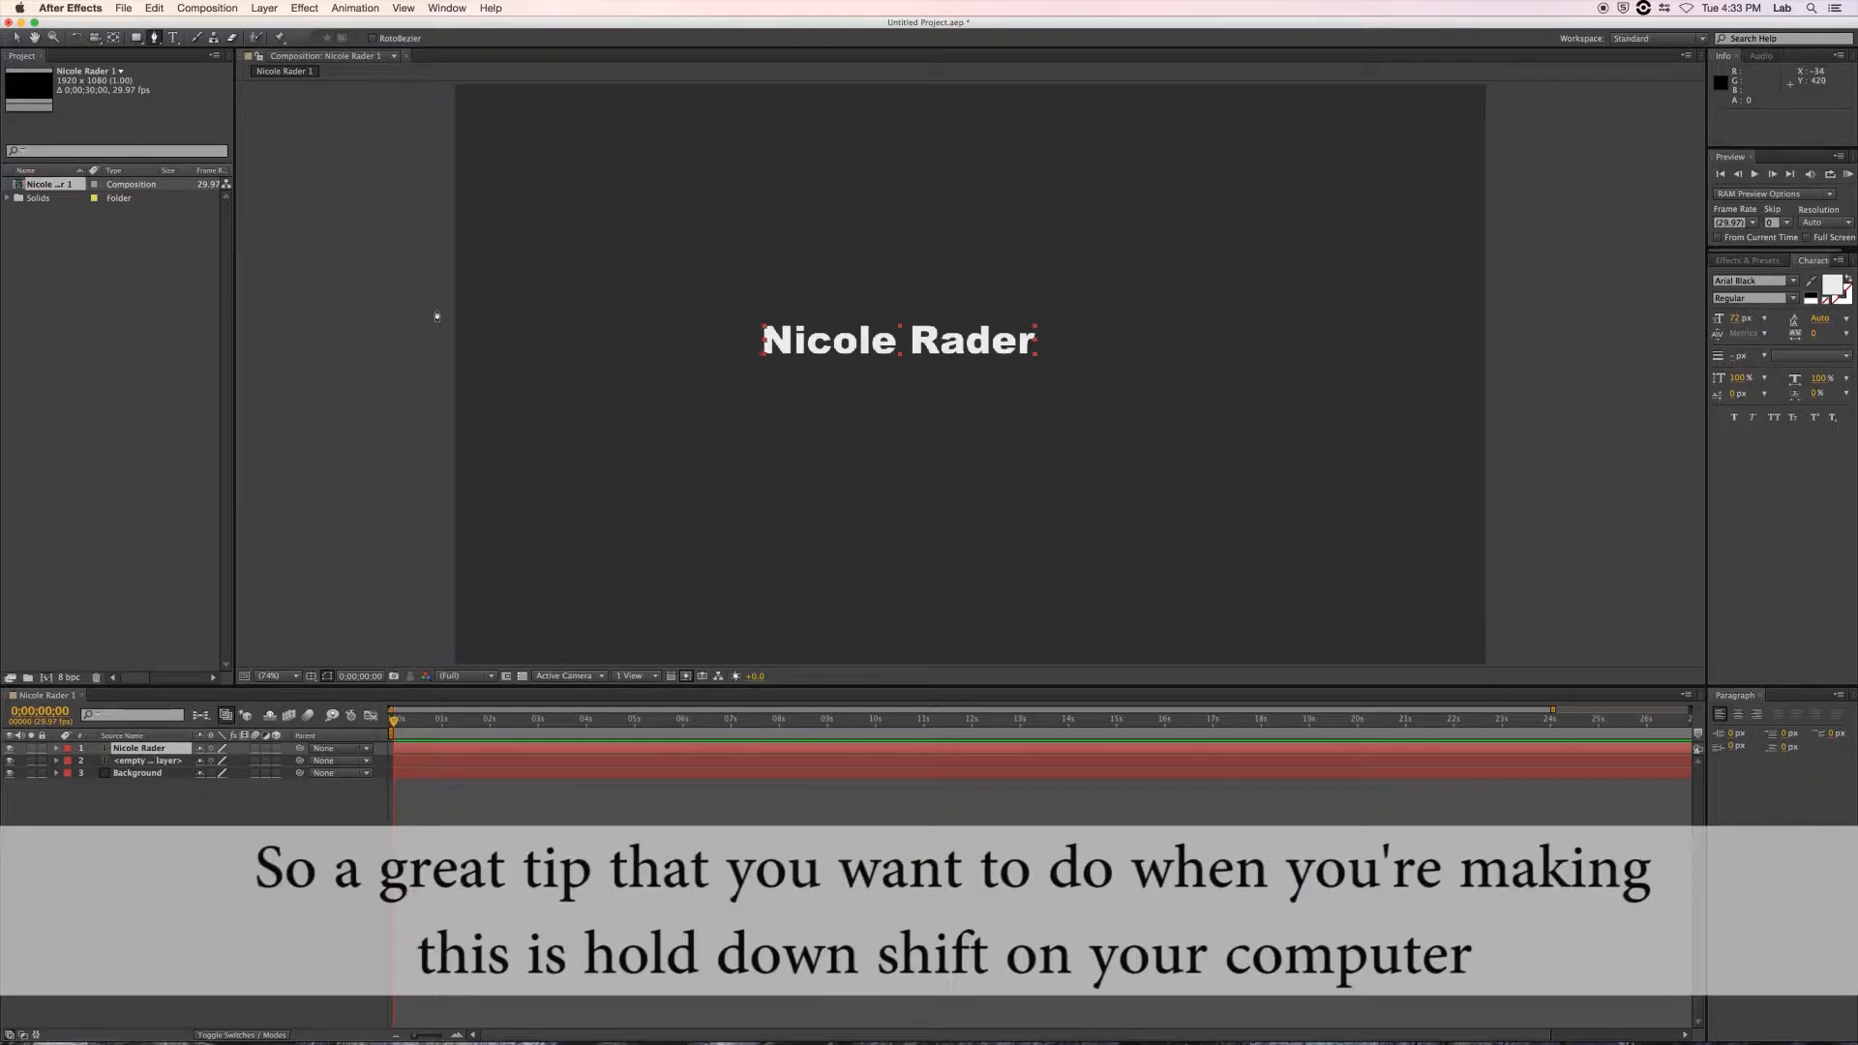
left_click(457, 421)
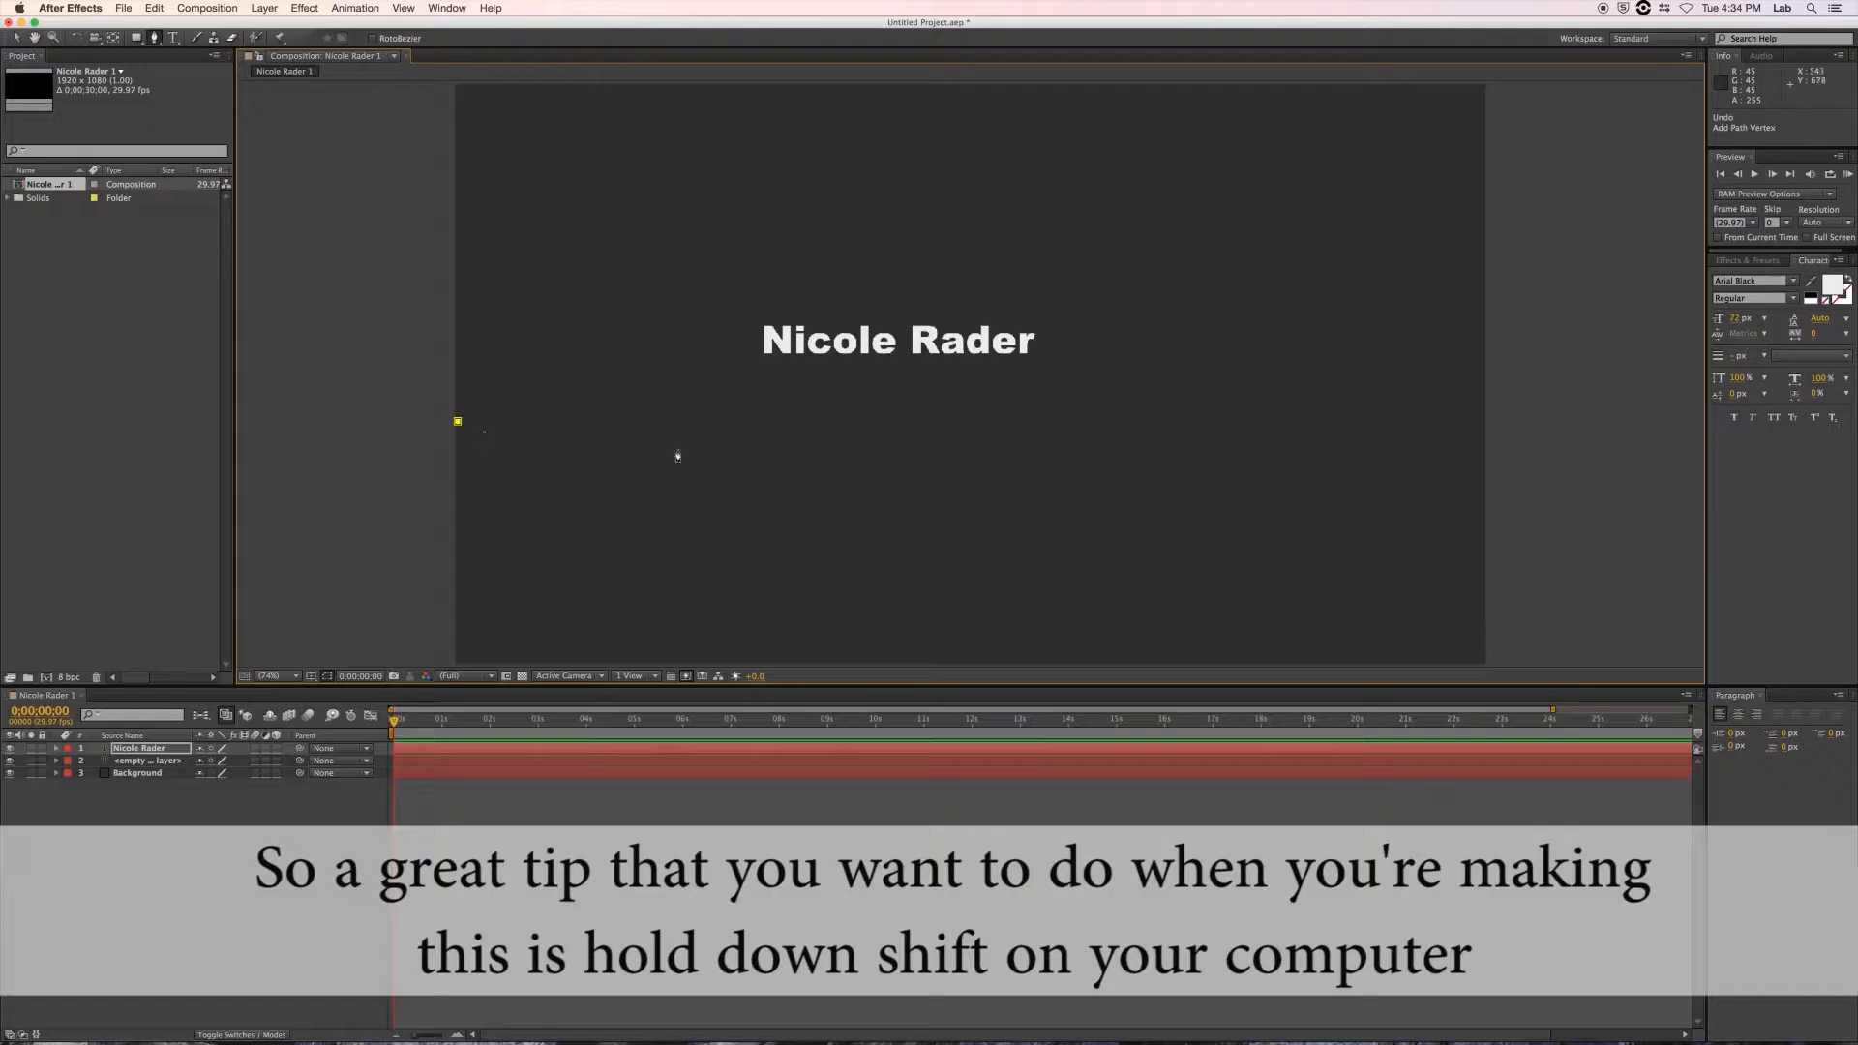
left_click(1151, 424, "shift")
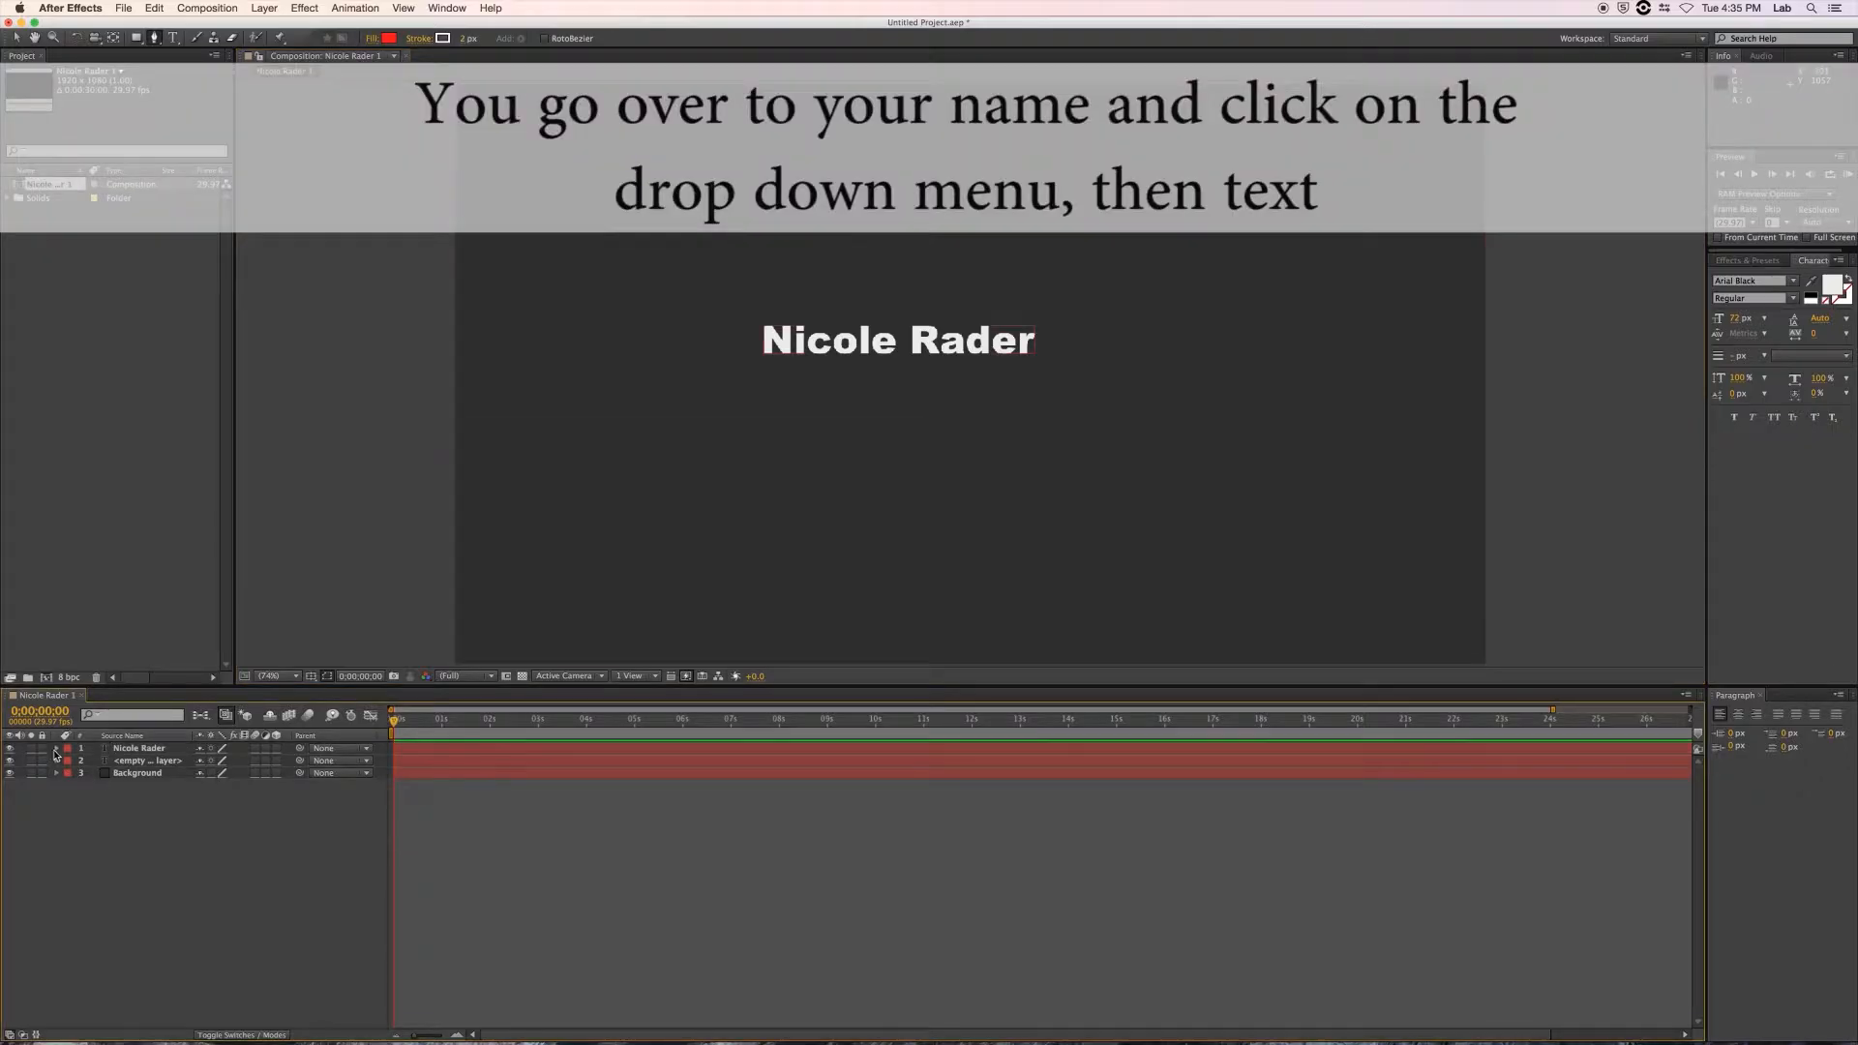
Set the name layer's Text > Path Options > Path to Mask 1.
left_click(55, 748)
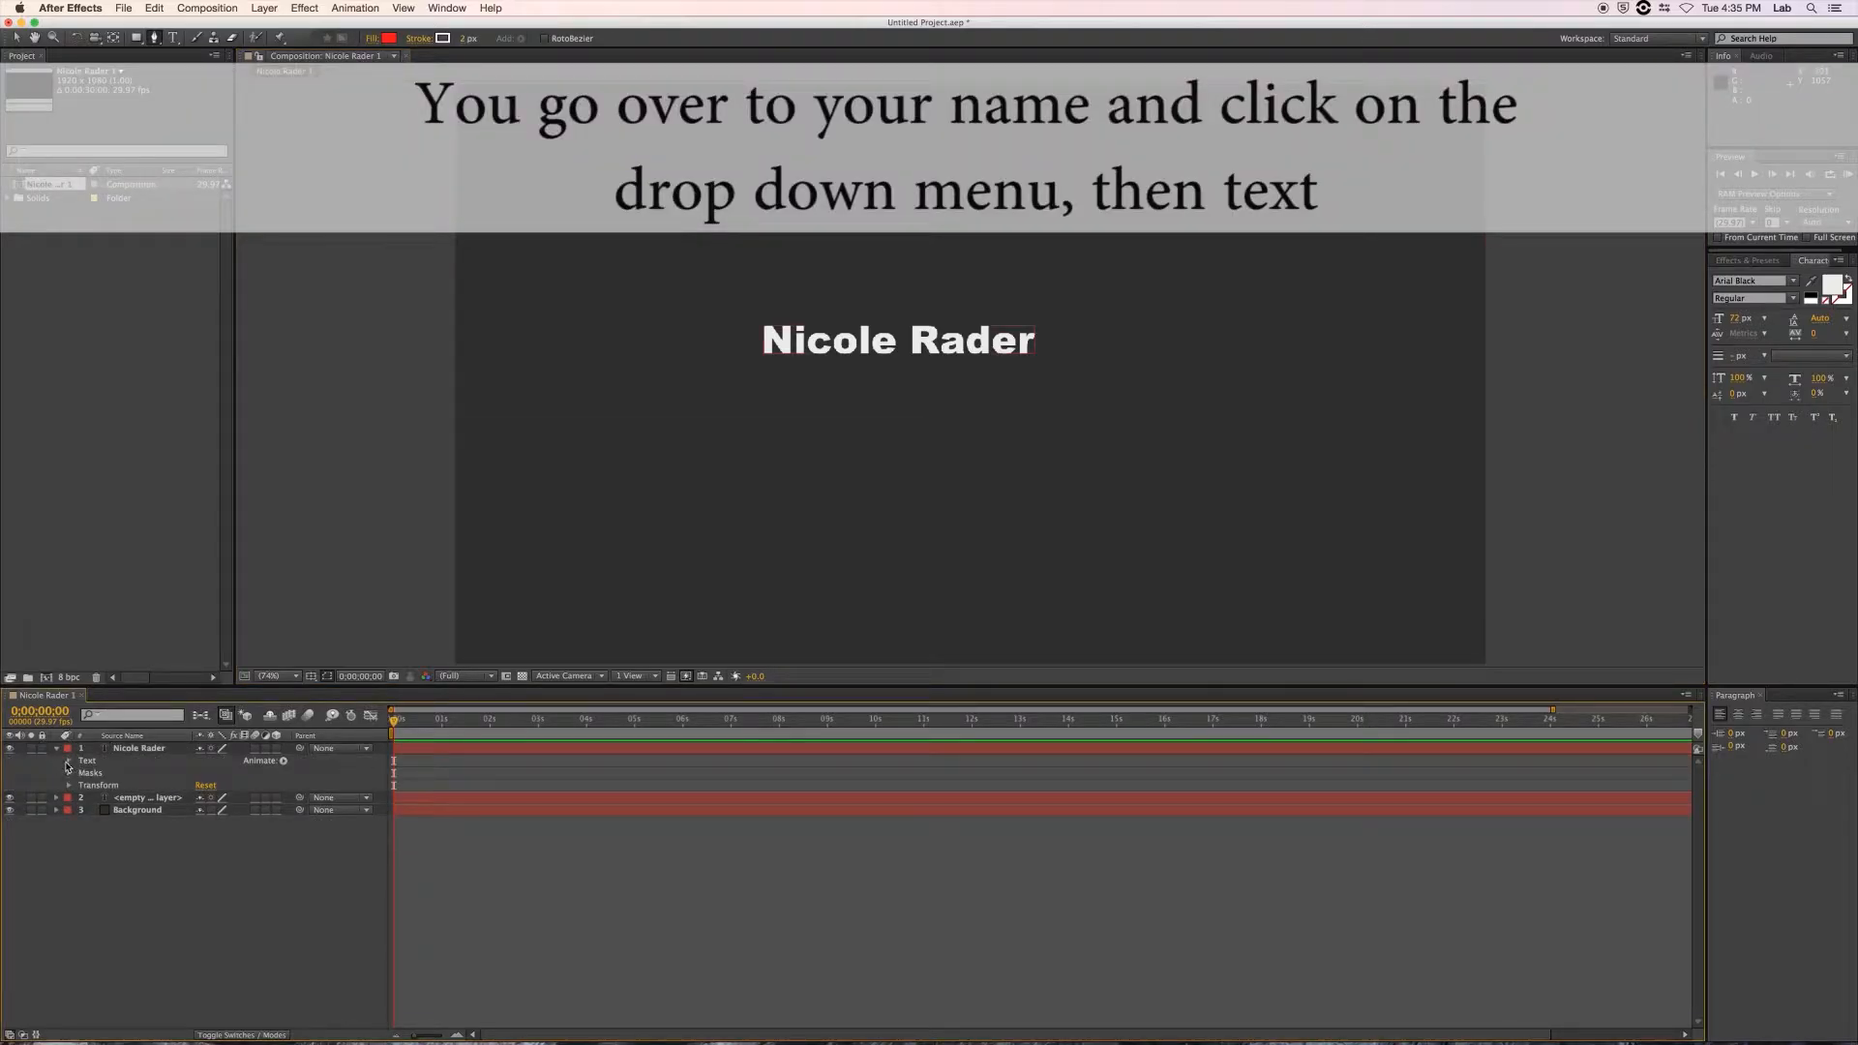
left_click(68, 762)
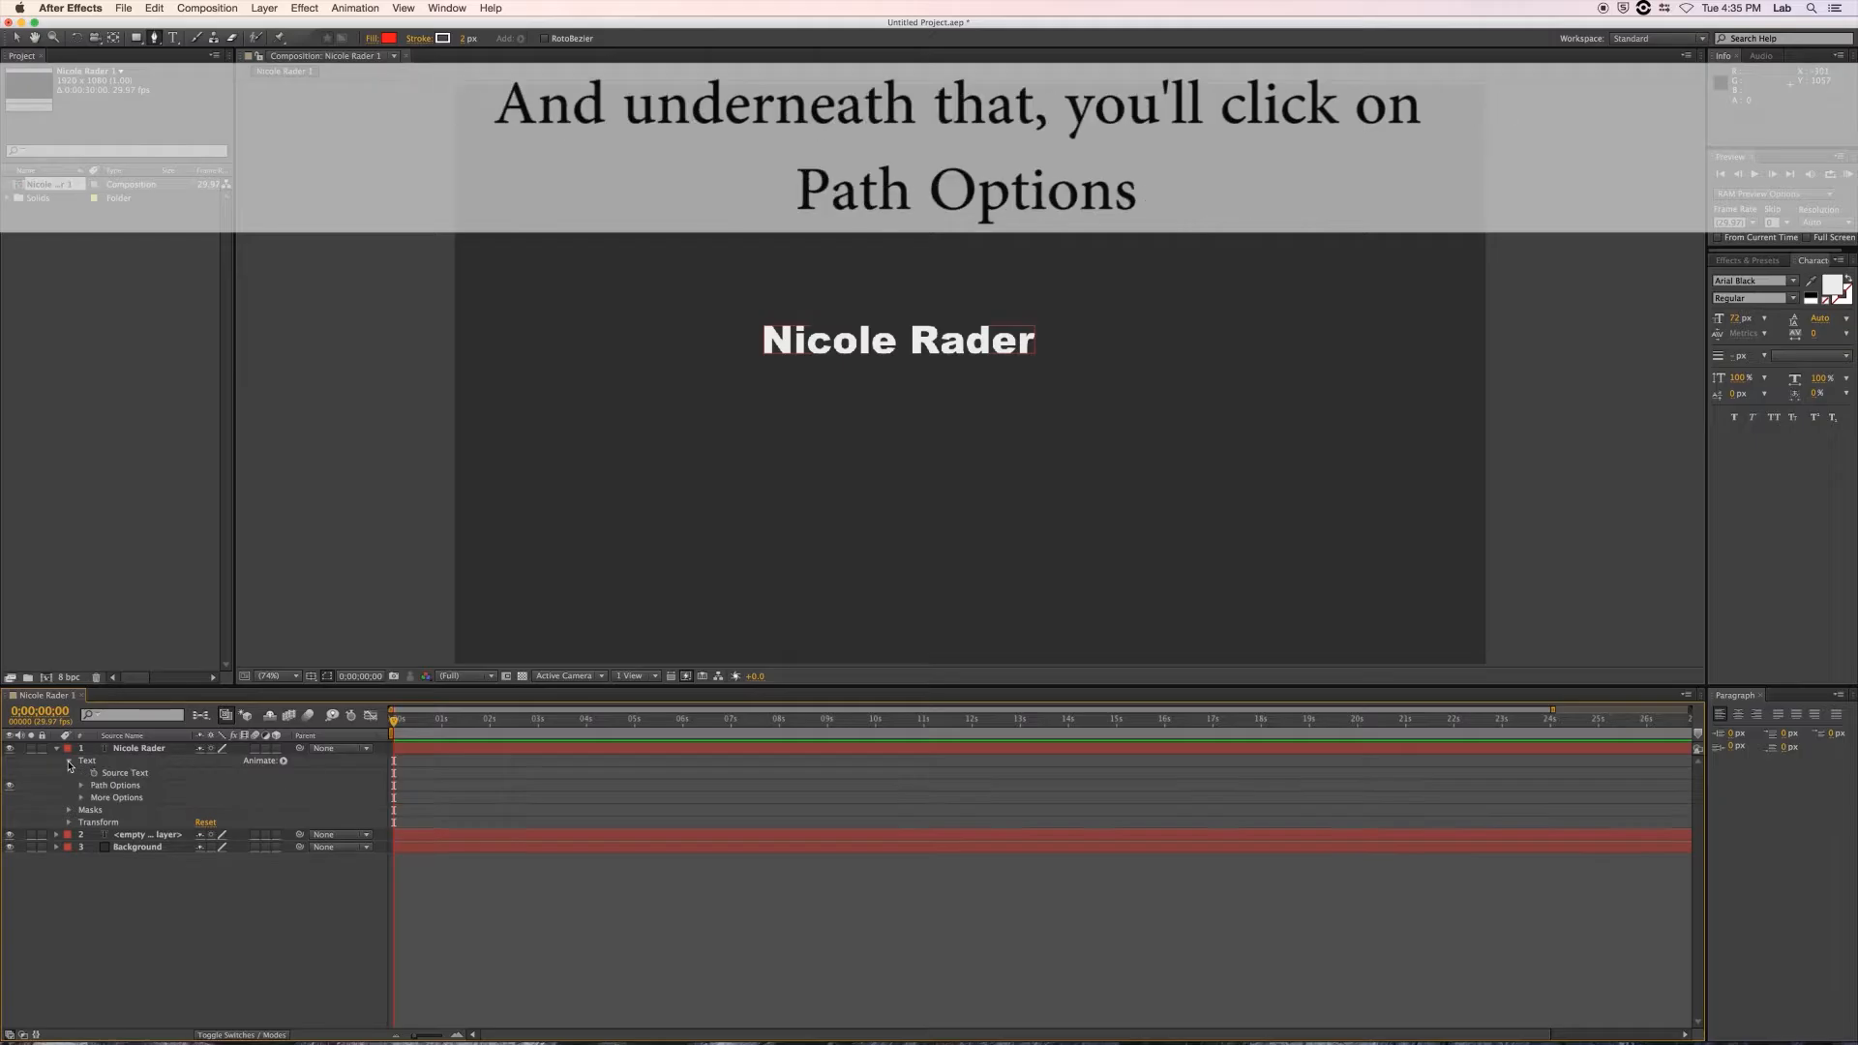
left_click(81, 786)
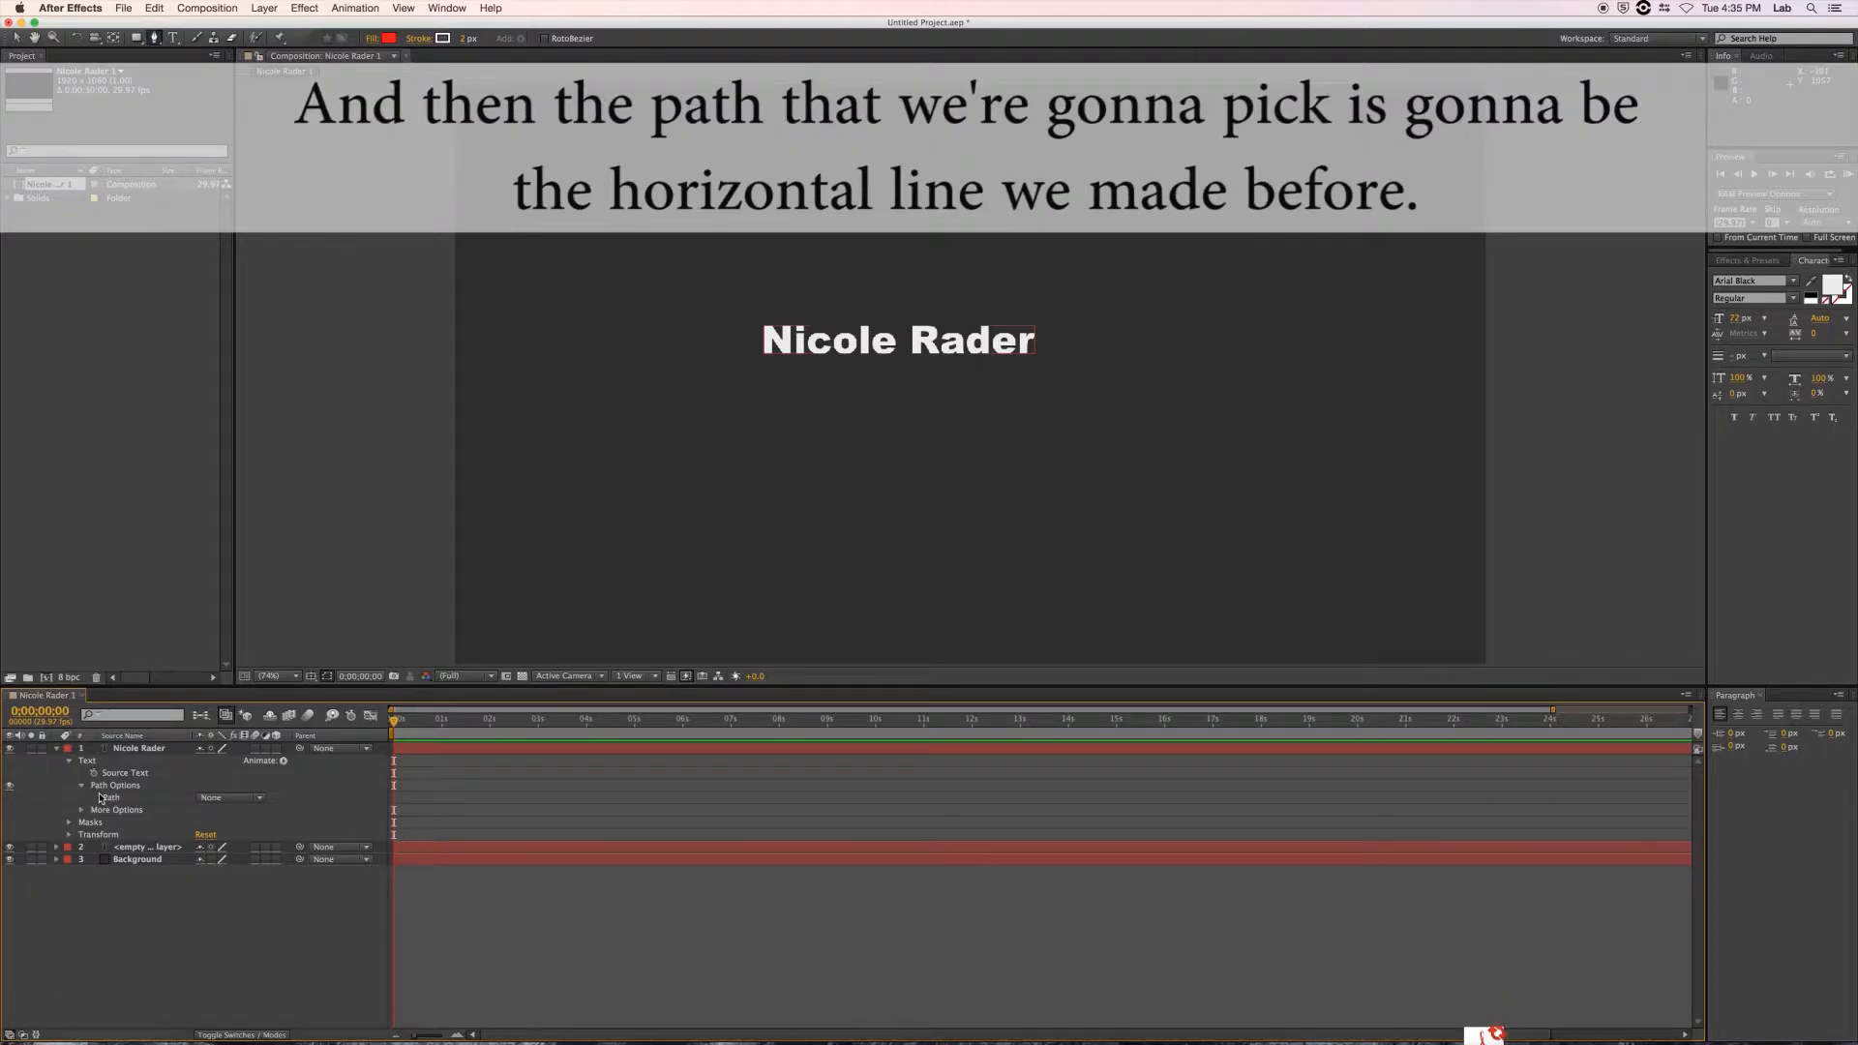
left_click(205, 800)
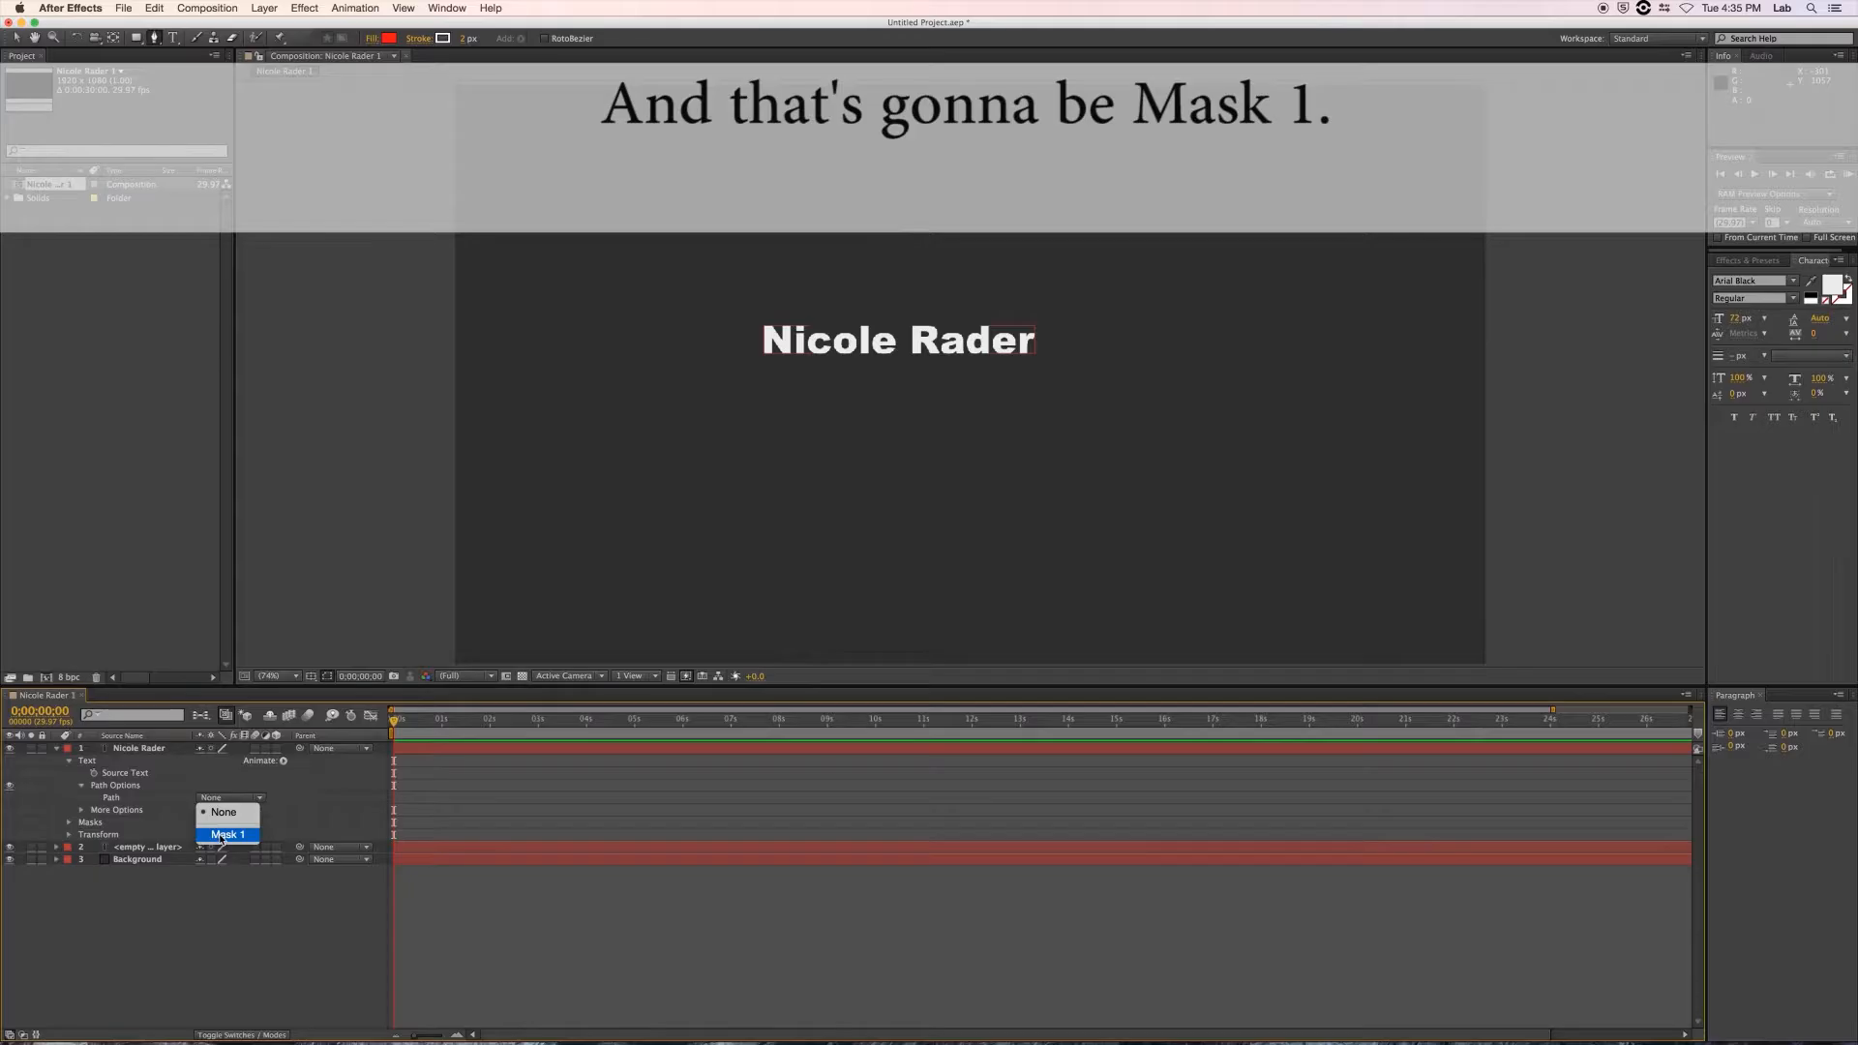
left_click(223, 834)
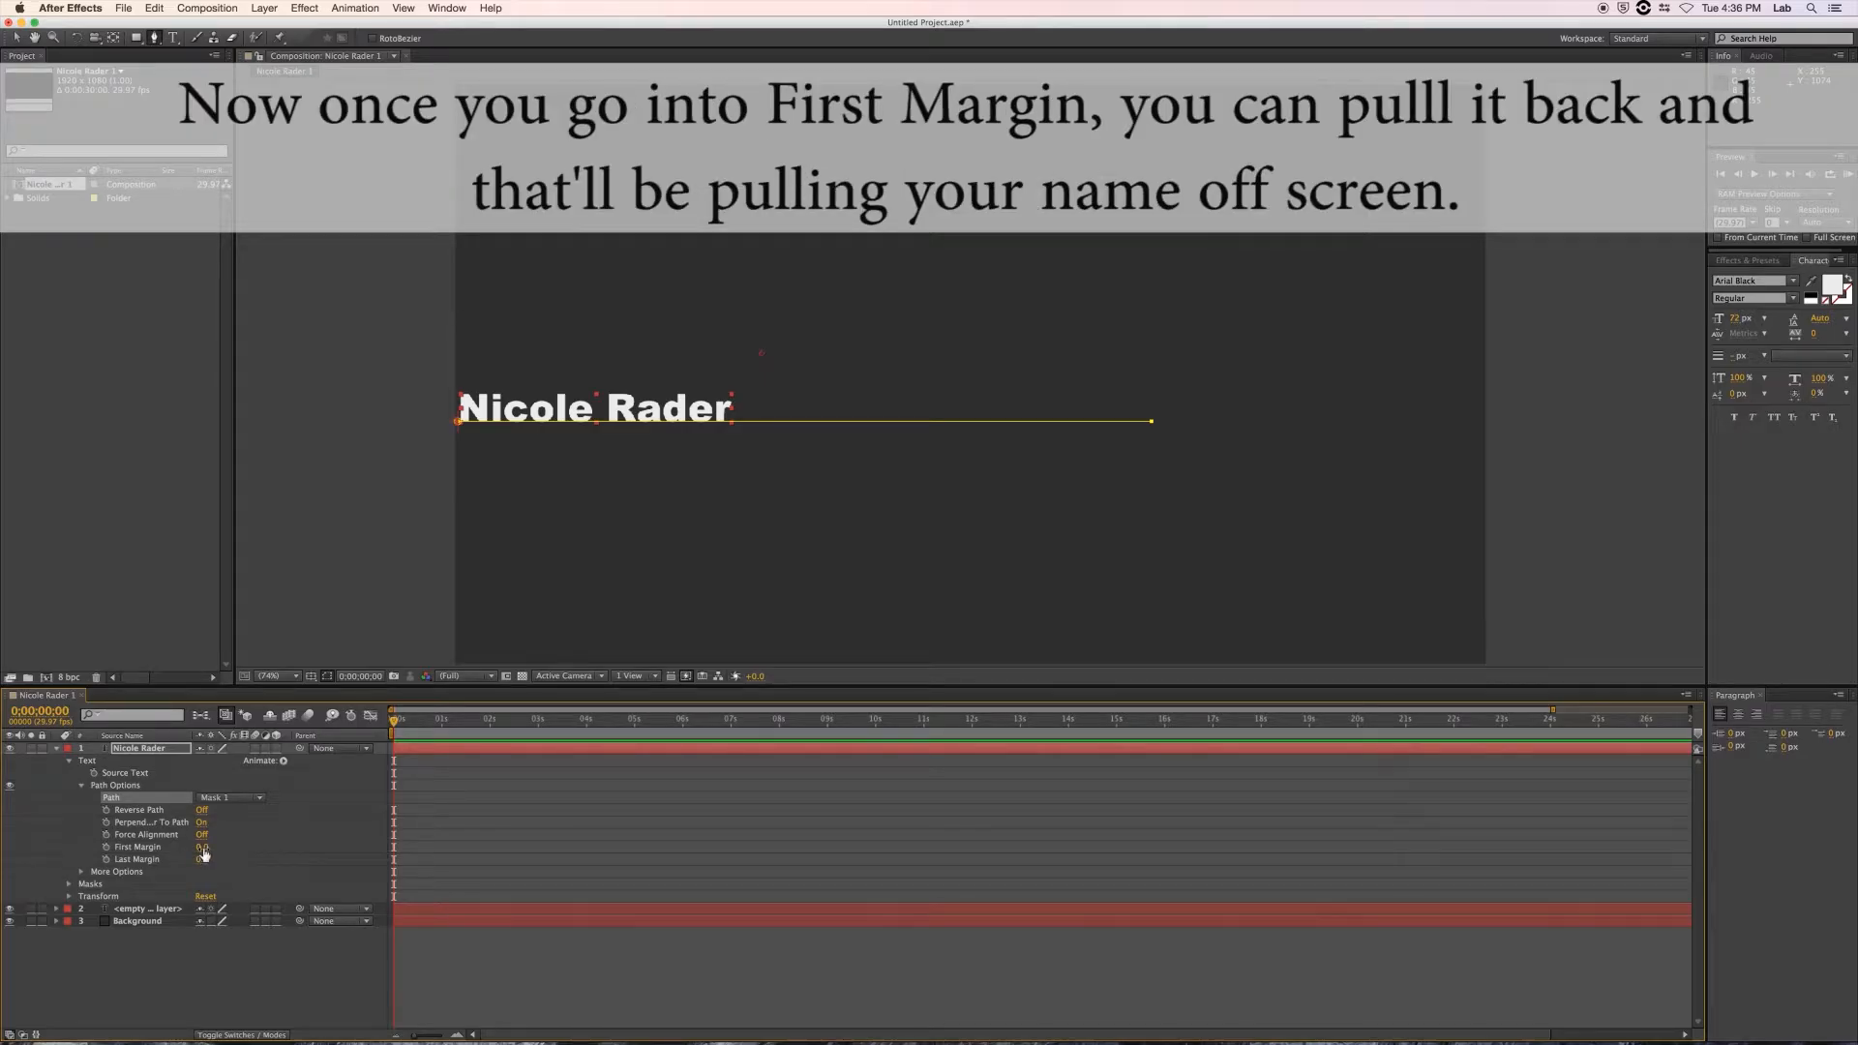
Scrub the text's First Margin down to -525, pushing the name off screen left.
left_click_drag(203, 852, 2, 859)
left_click_drag(215, 848, 42, 850)
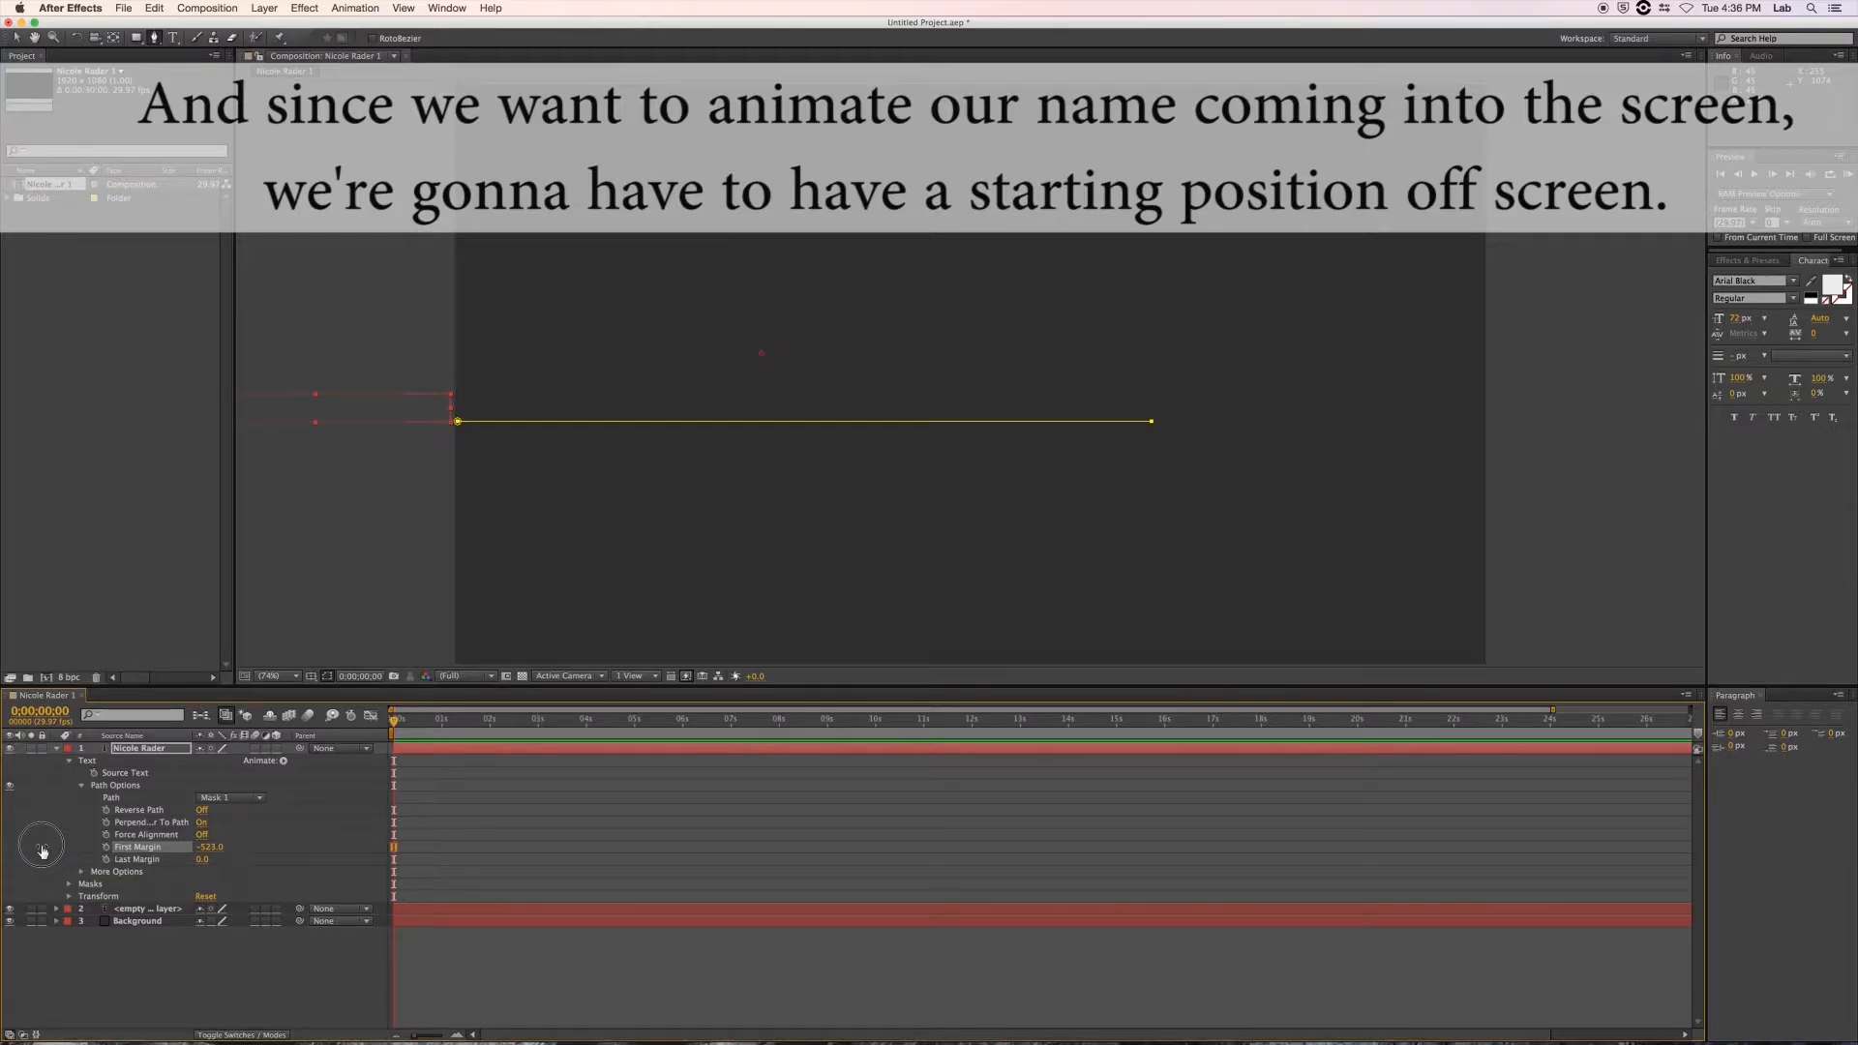
left_click_drag(42, 851, 41, 852)
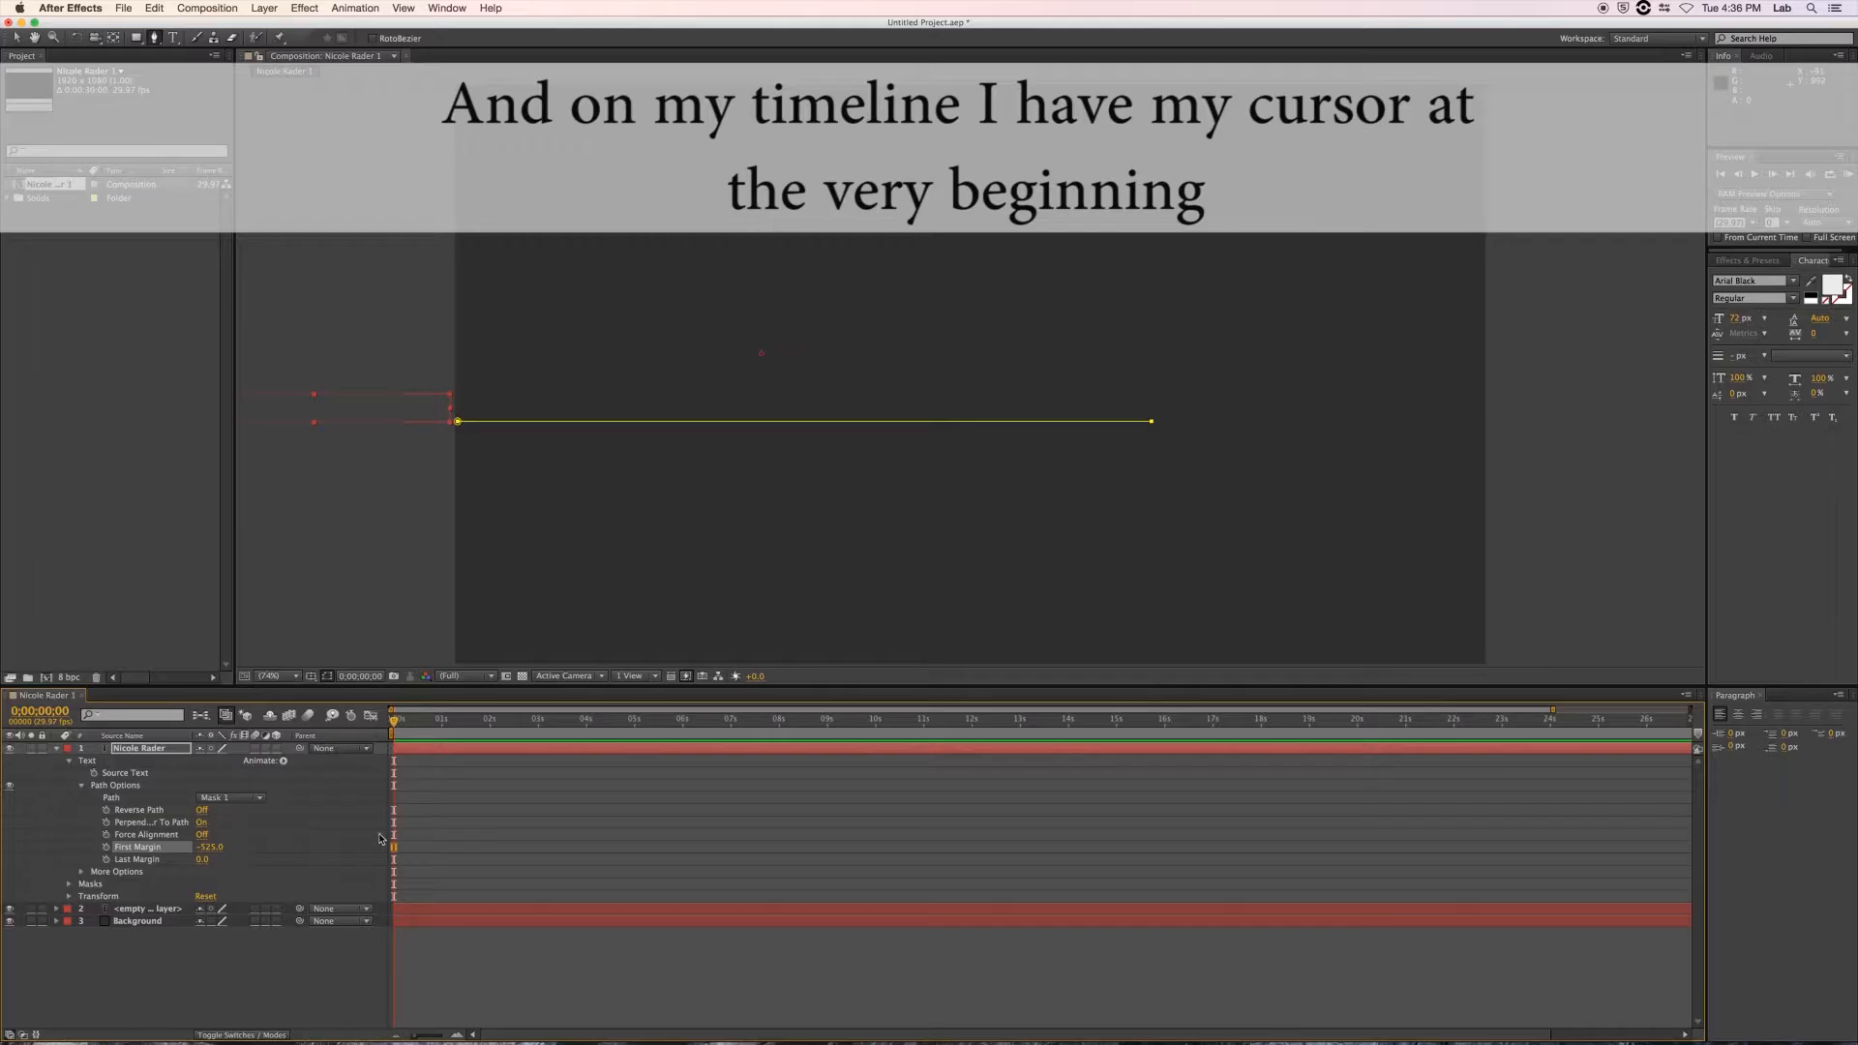
Keyframe First Margin at -525 at 0s and 698 at 0;00;02;01.
left_click(106, 848)
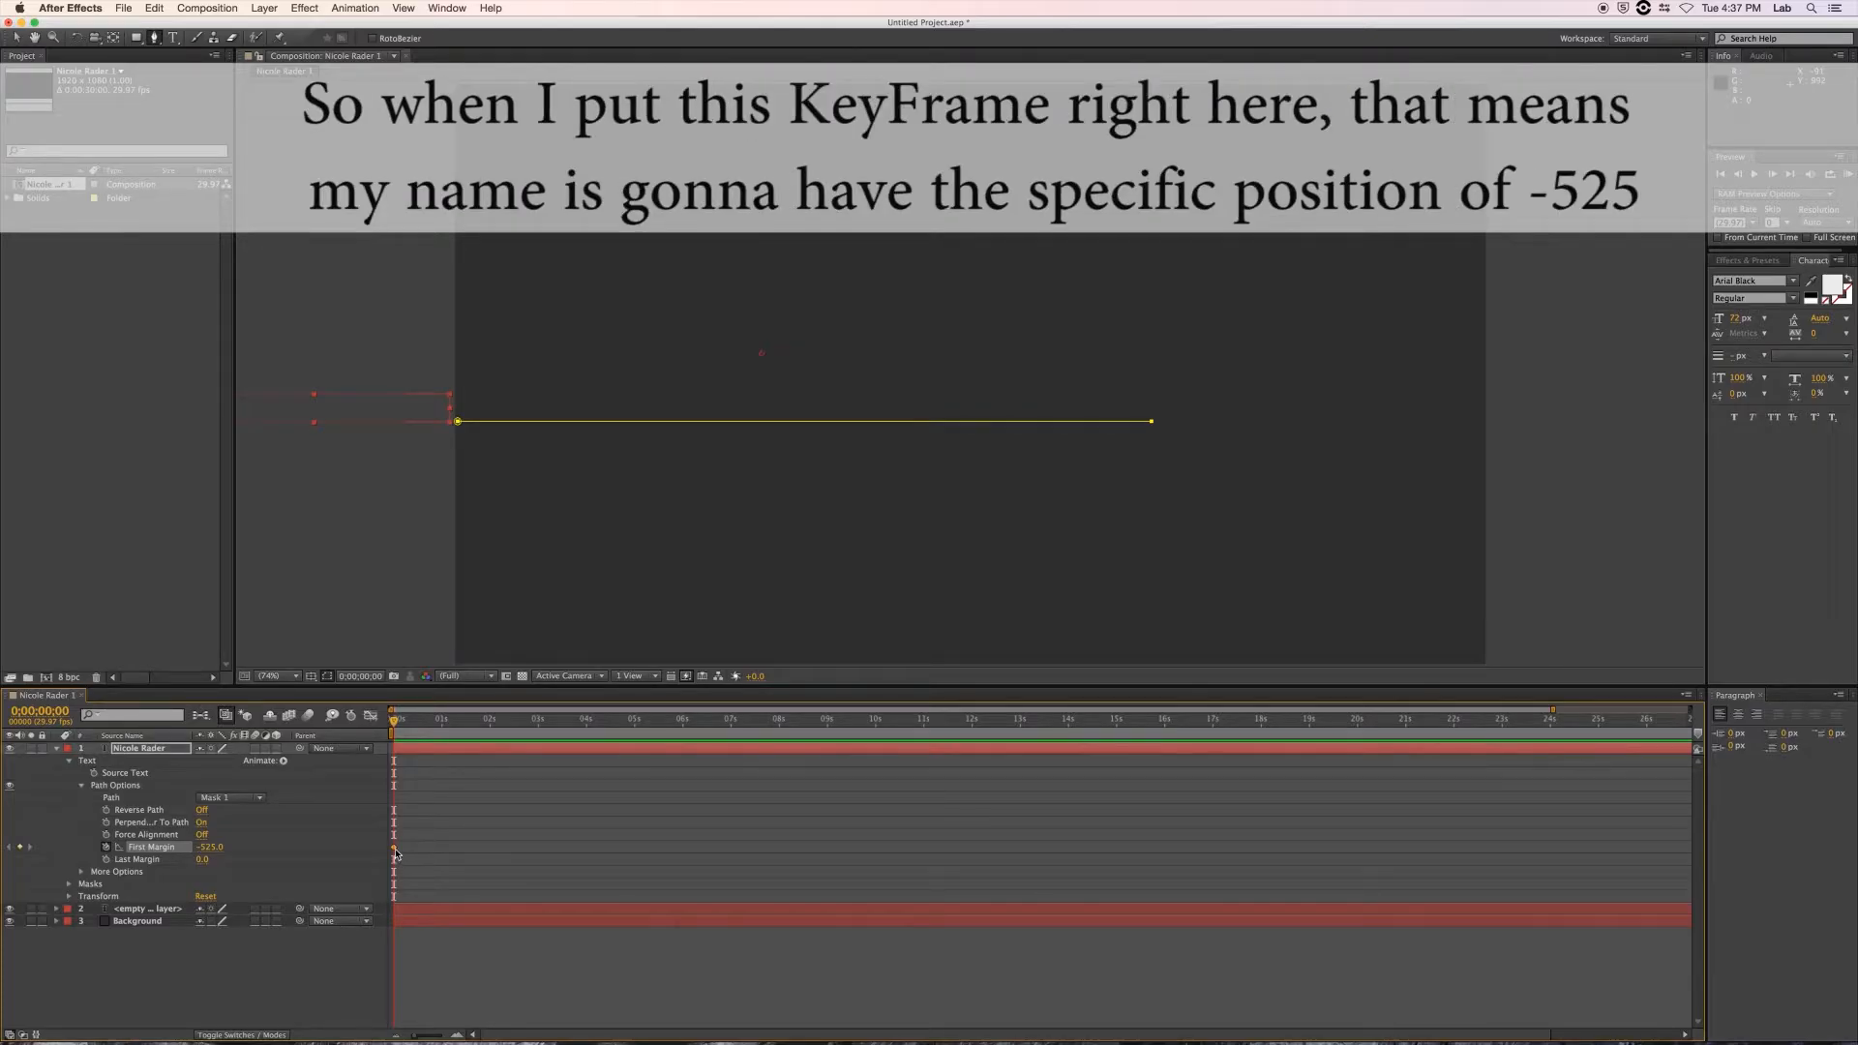
mouse_move(395, 853)
left_click_drag(394, 724, 491, 734)
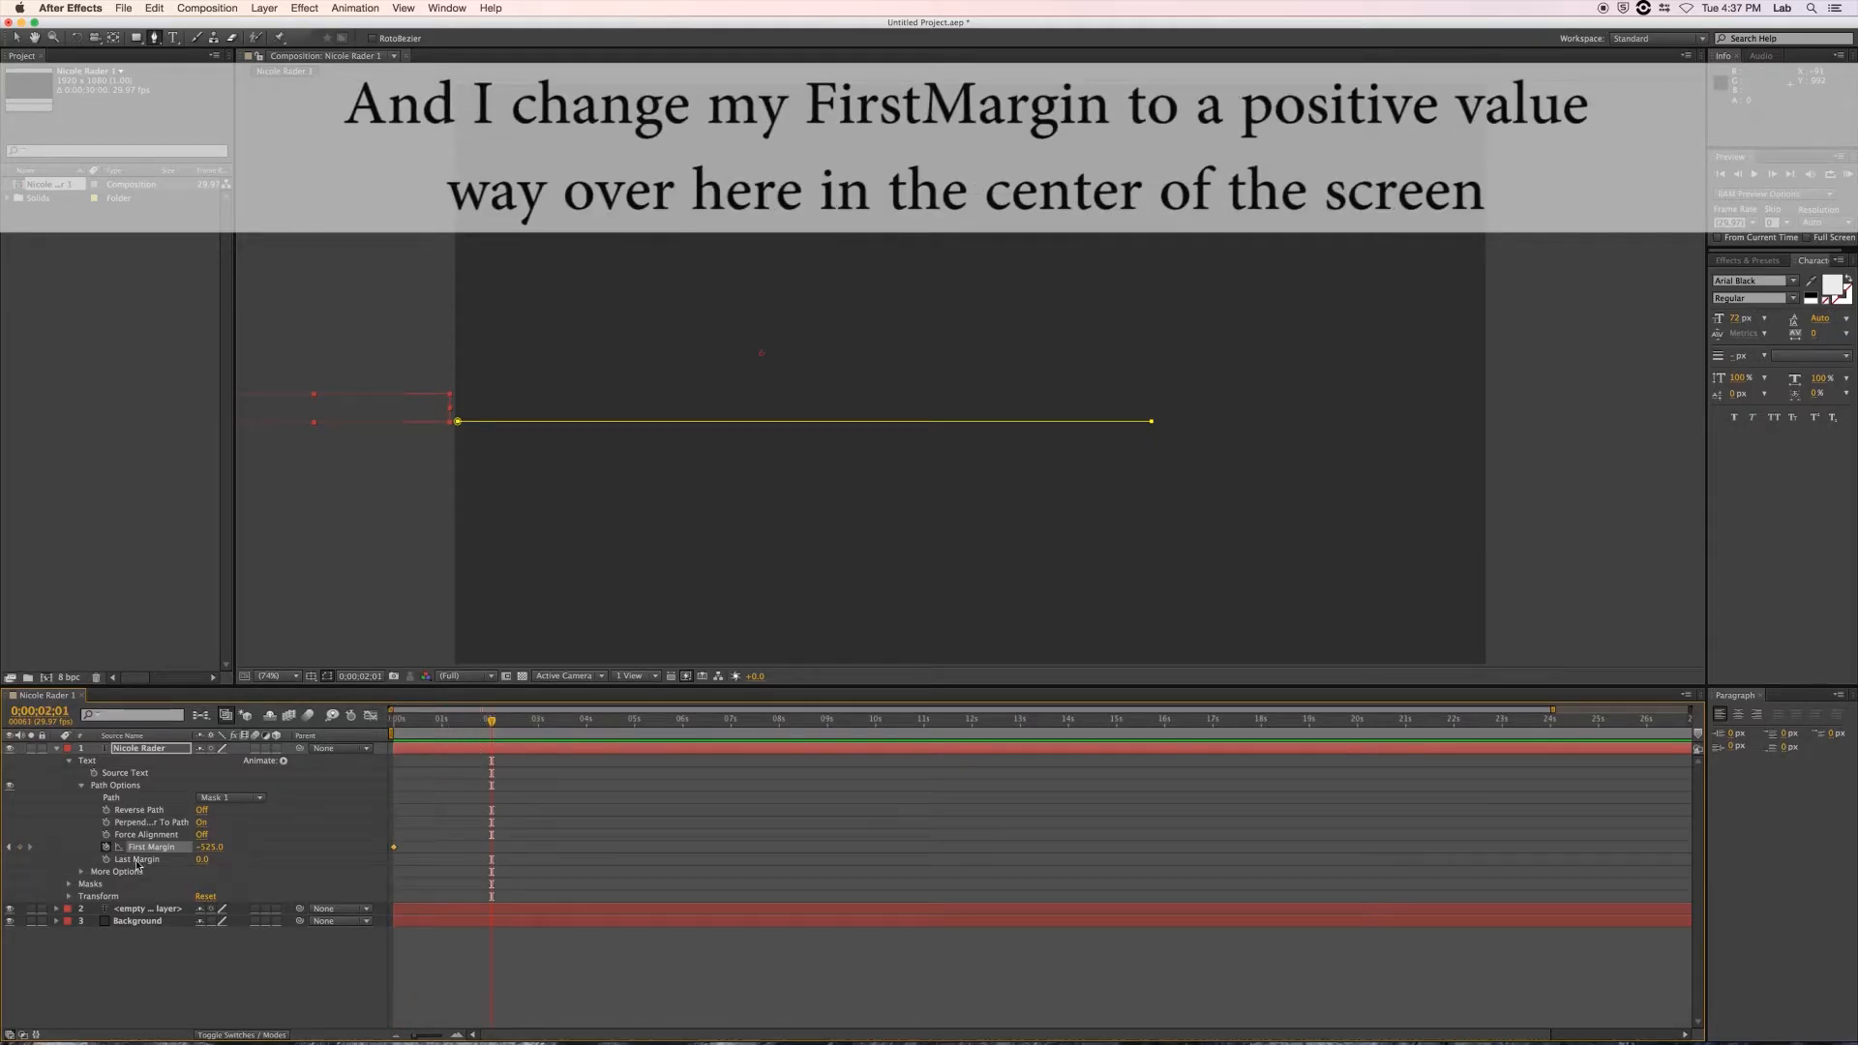
left_click_drag(205, 848, 955, 850)
left_click_drag(198, 852, 361, 882)
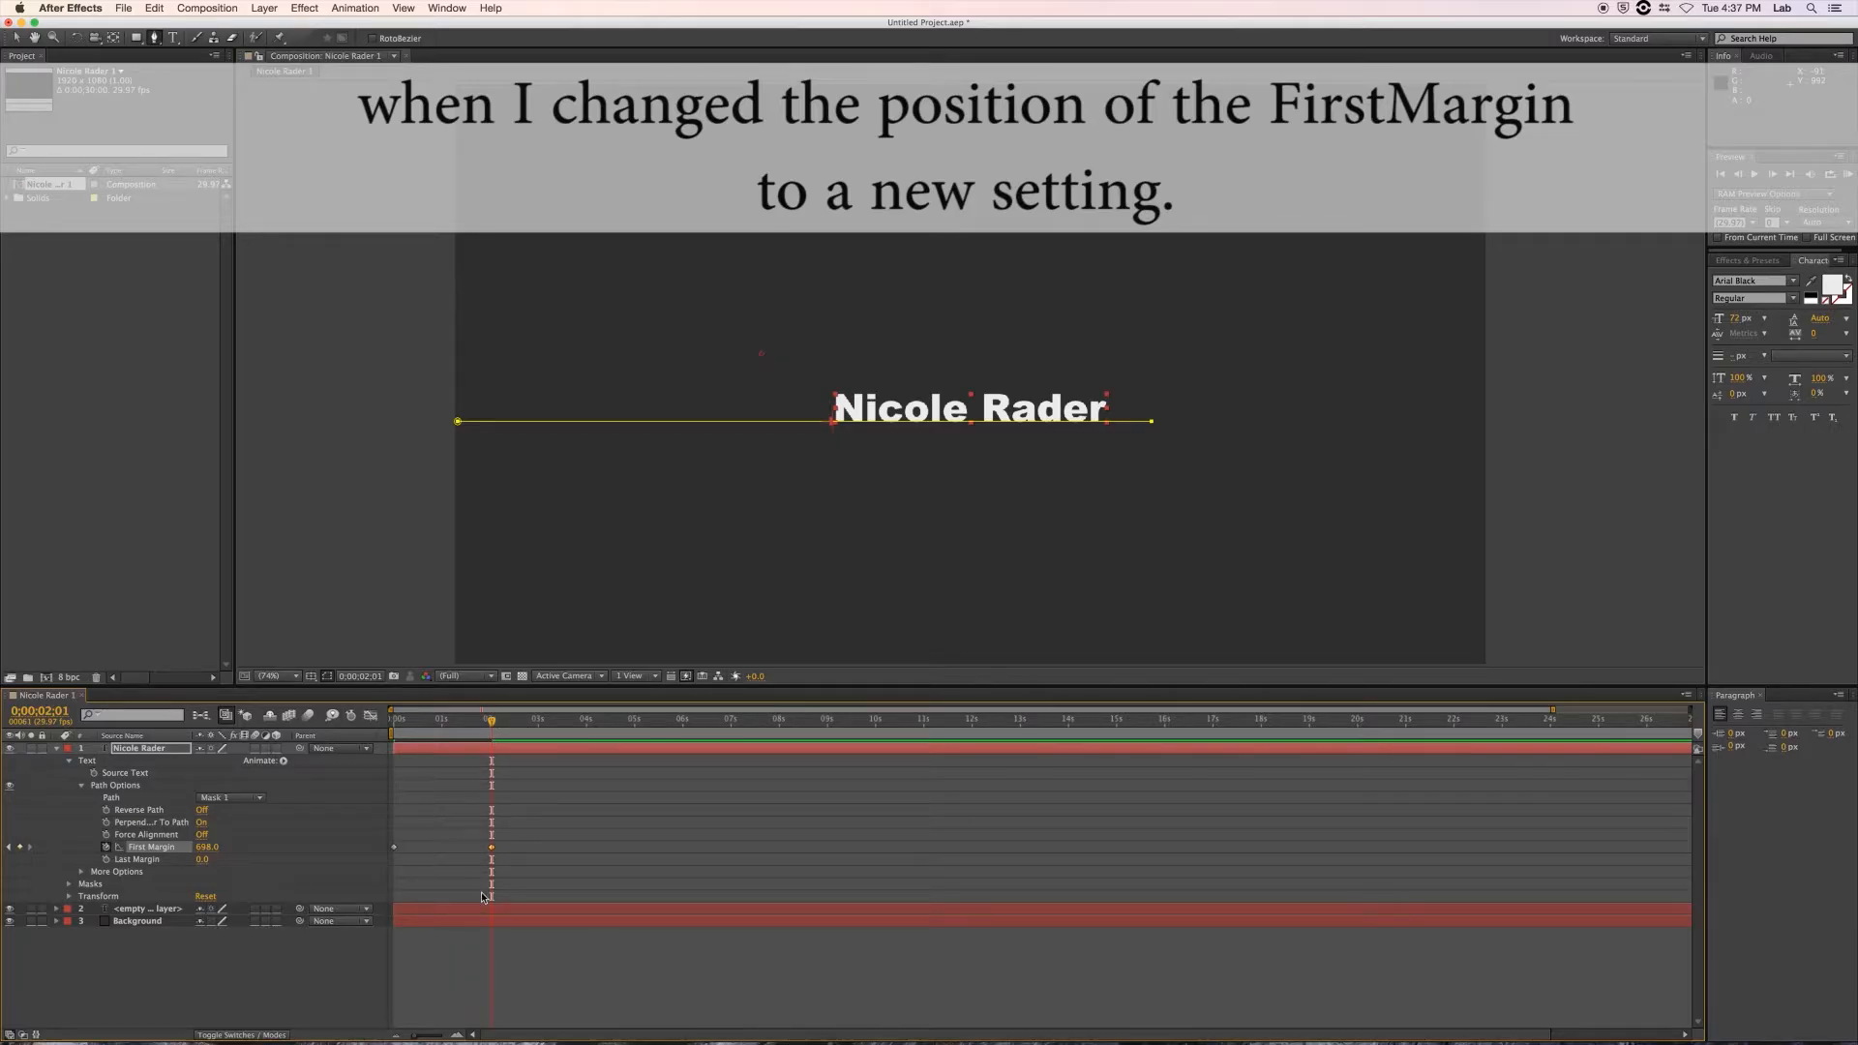
Move back in time and preview the name sliding into the centre.
left_click_drag(489, 723, 404, 735)
key("space")
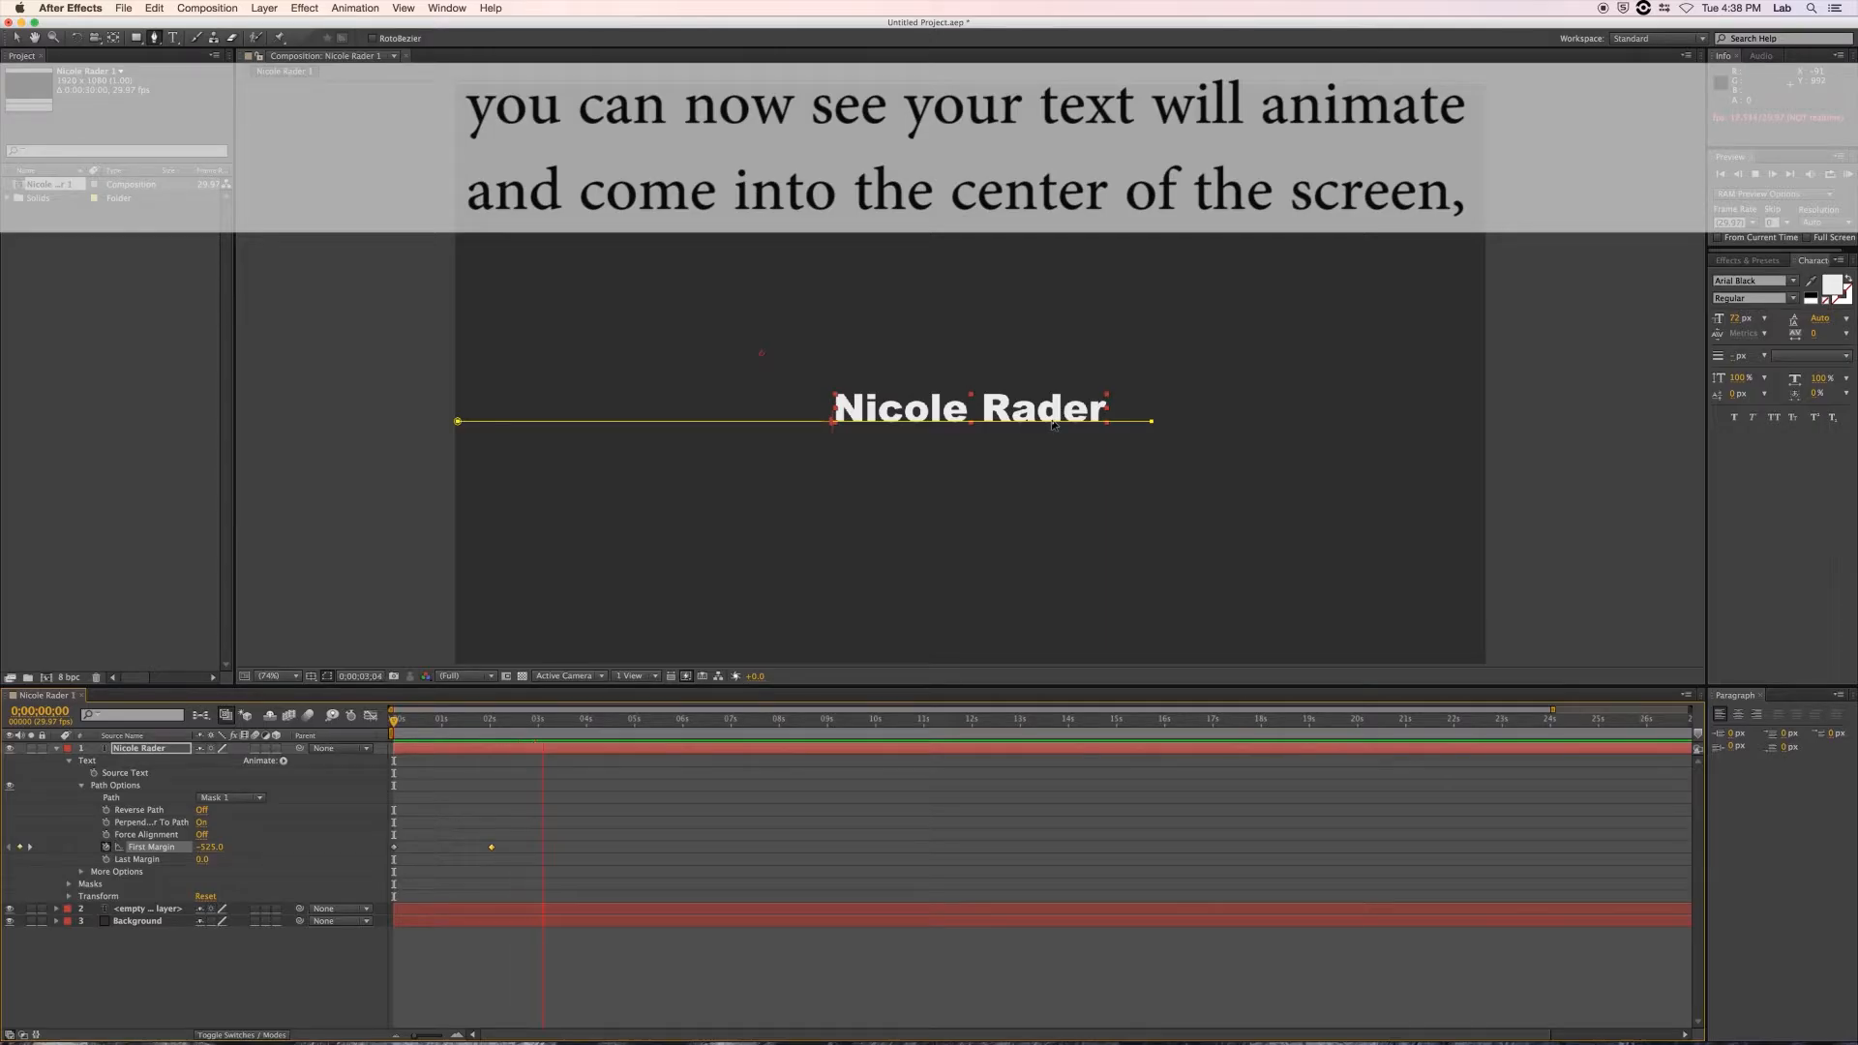
key("space")
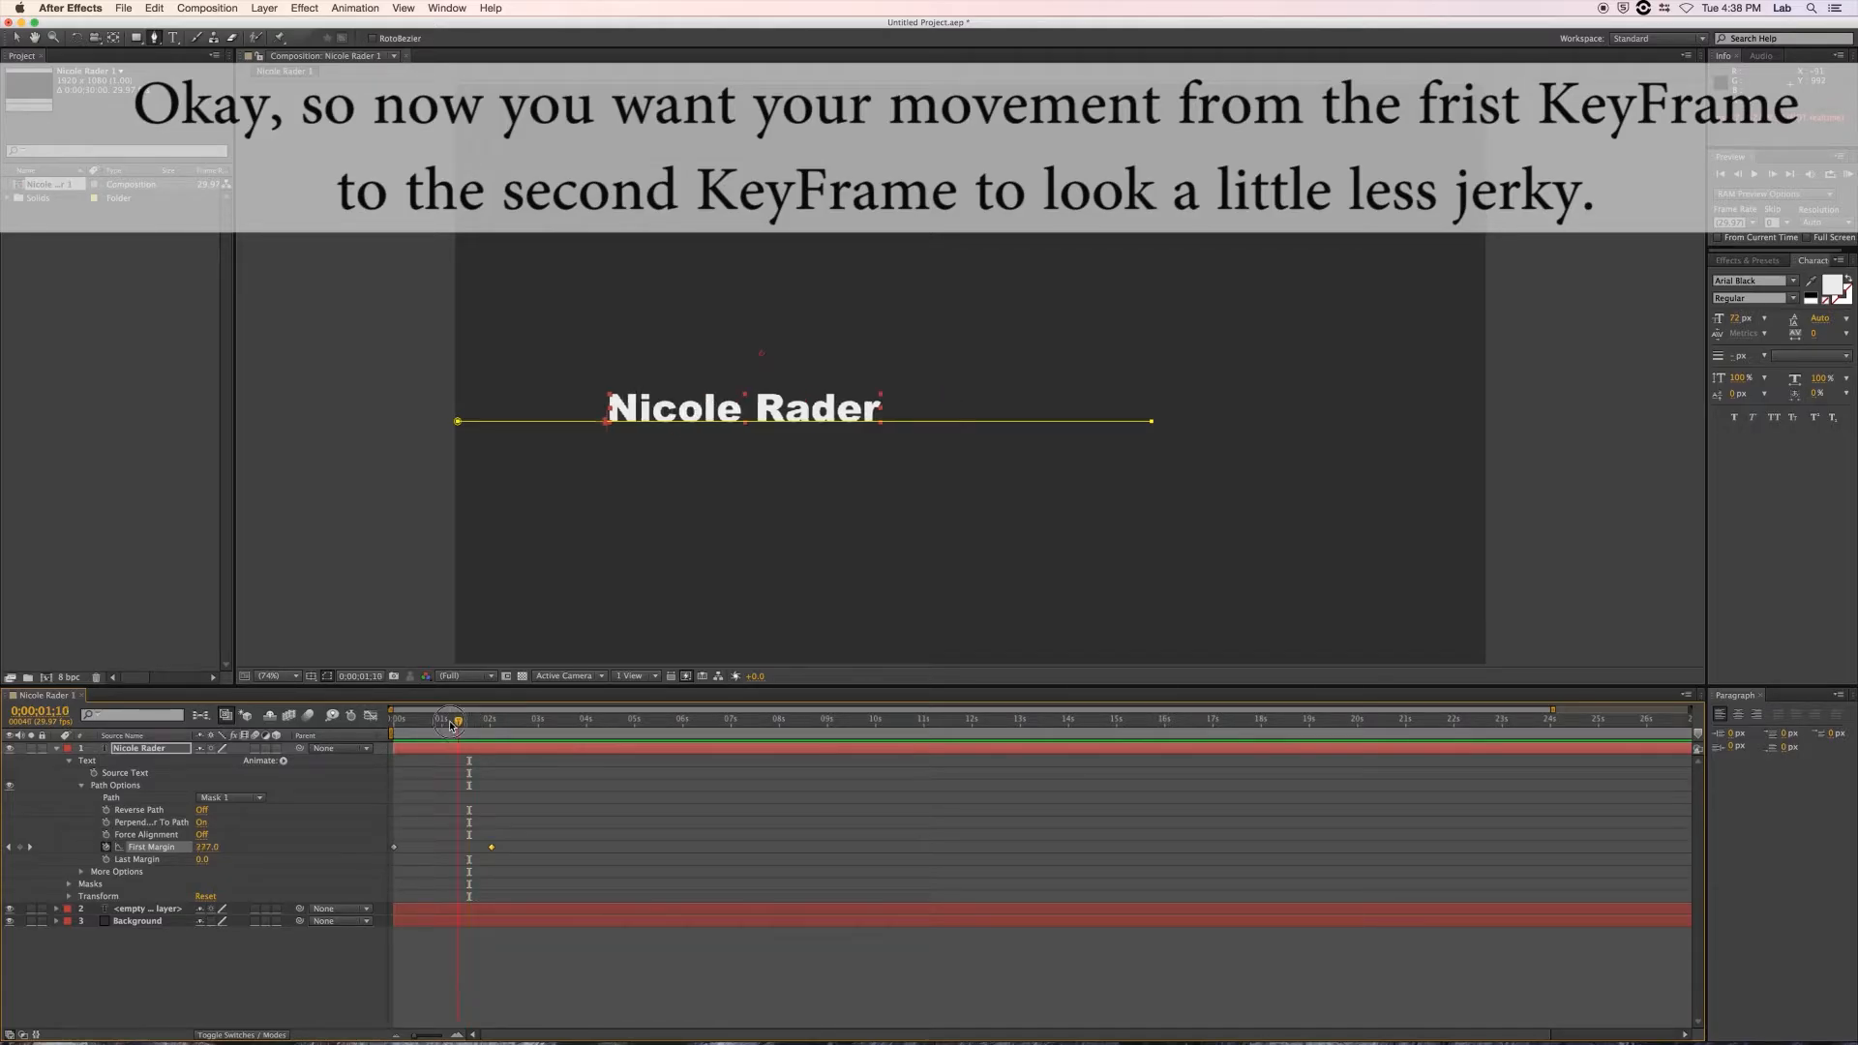
Apply Keyframe Assistant > Easy Ease to both First Margin keyframes.
left_click_drag(392, 835, 489, 877)
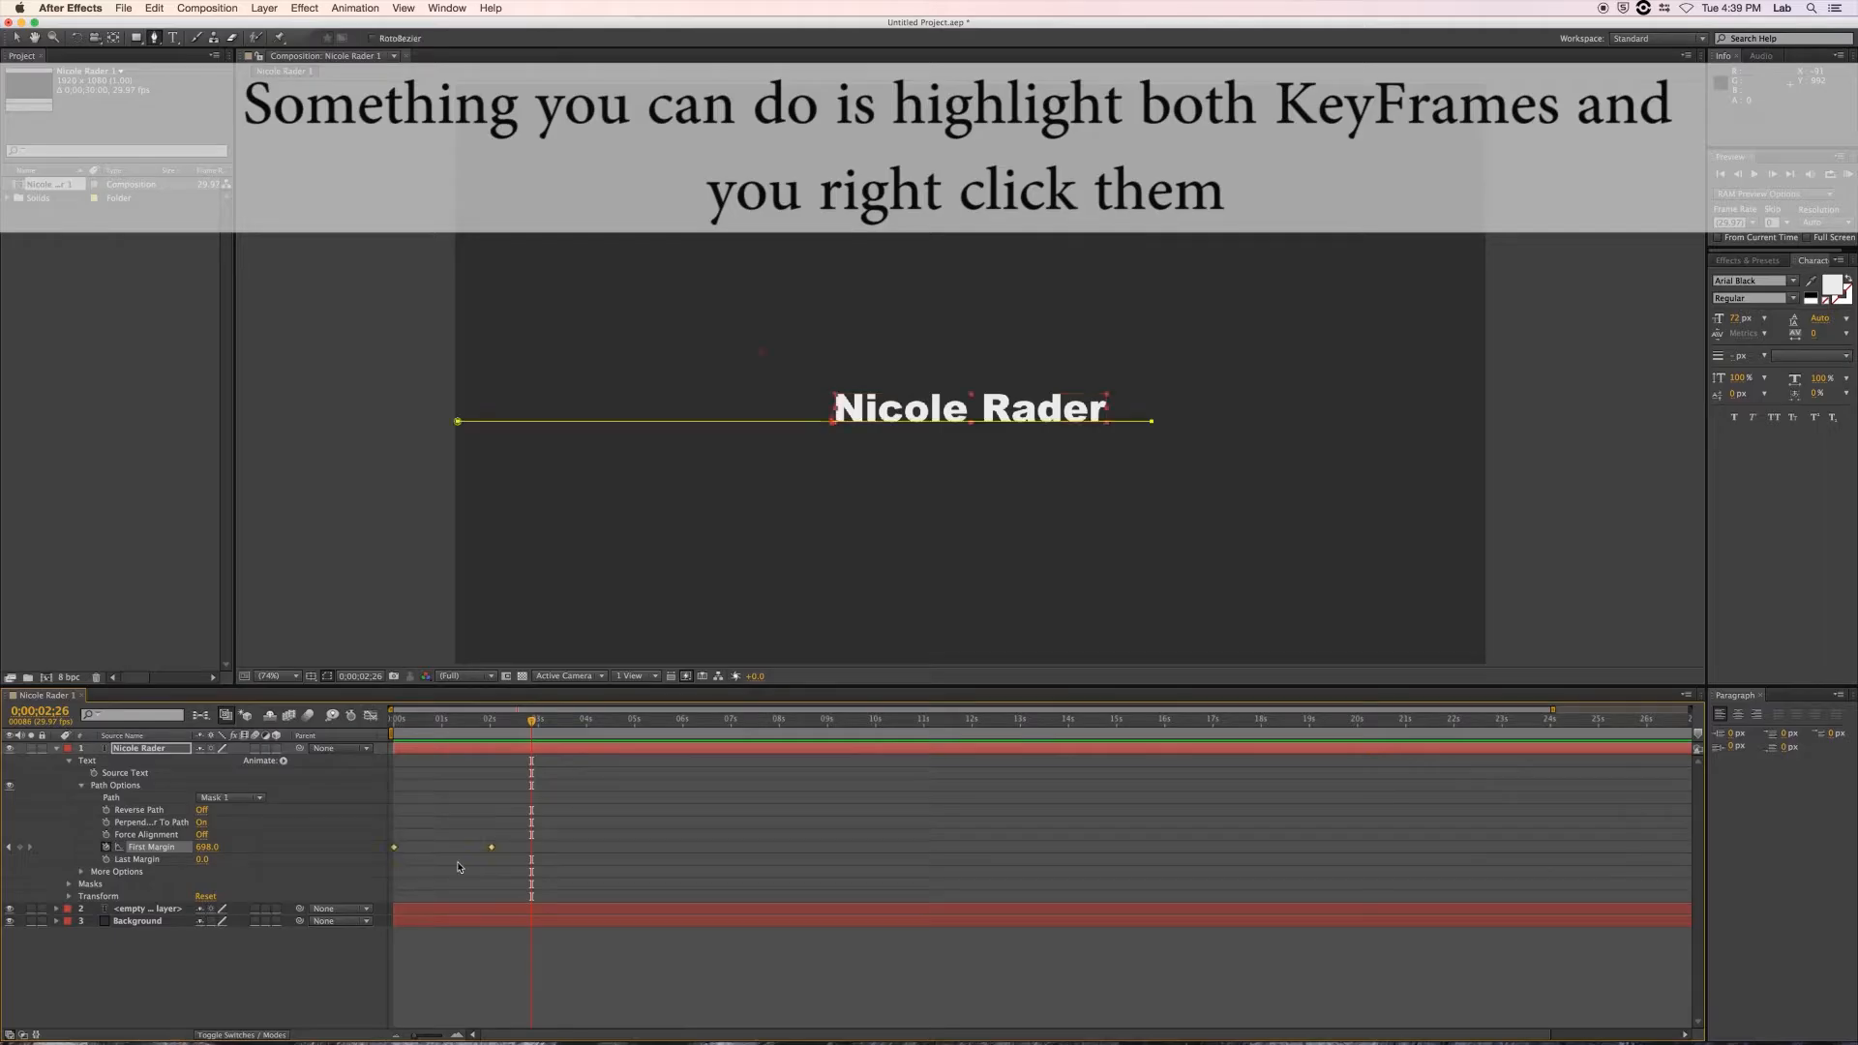
right_click(490, 849)
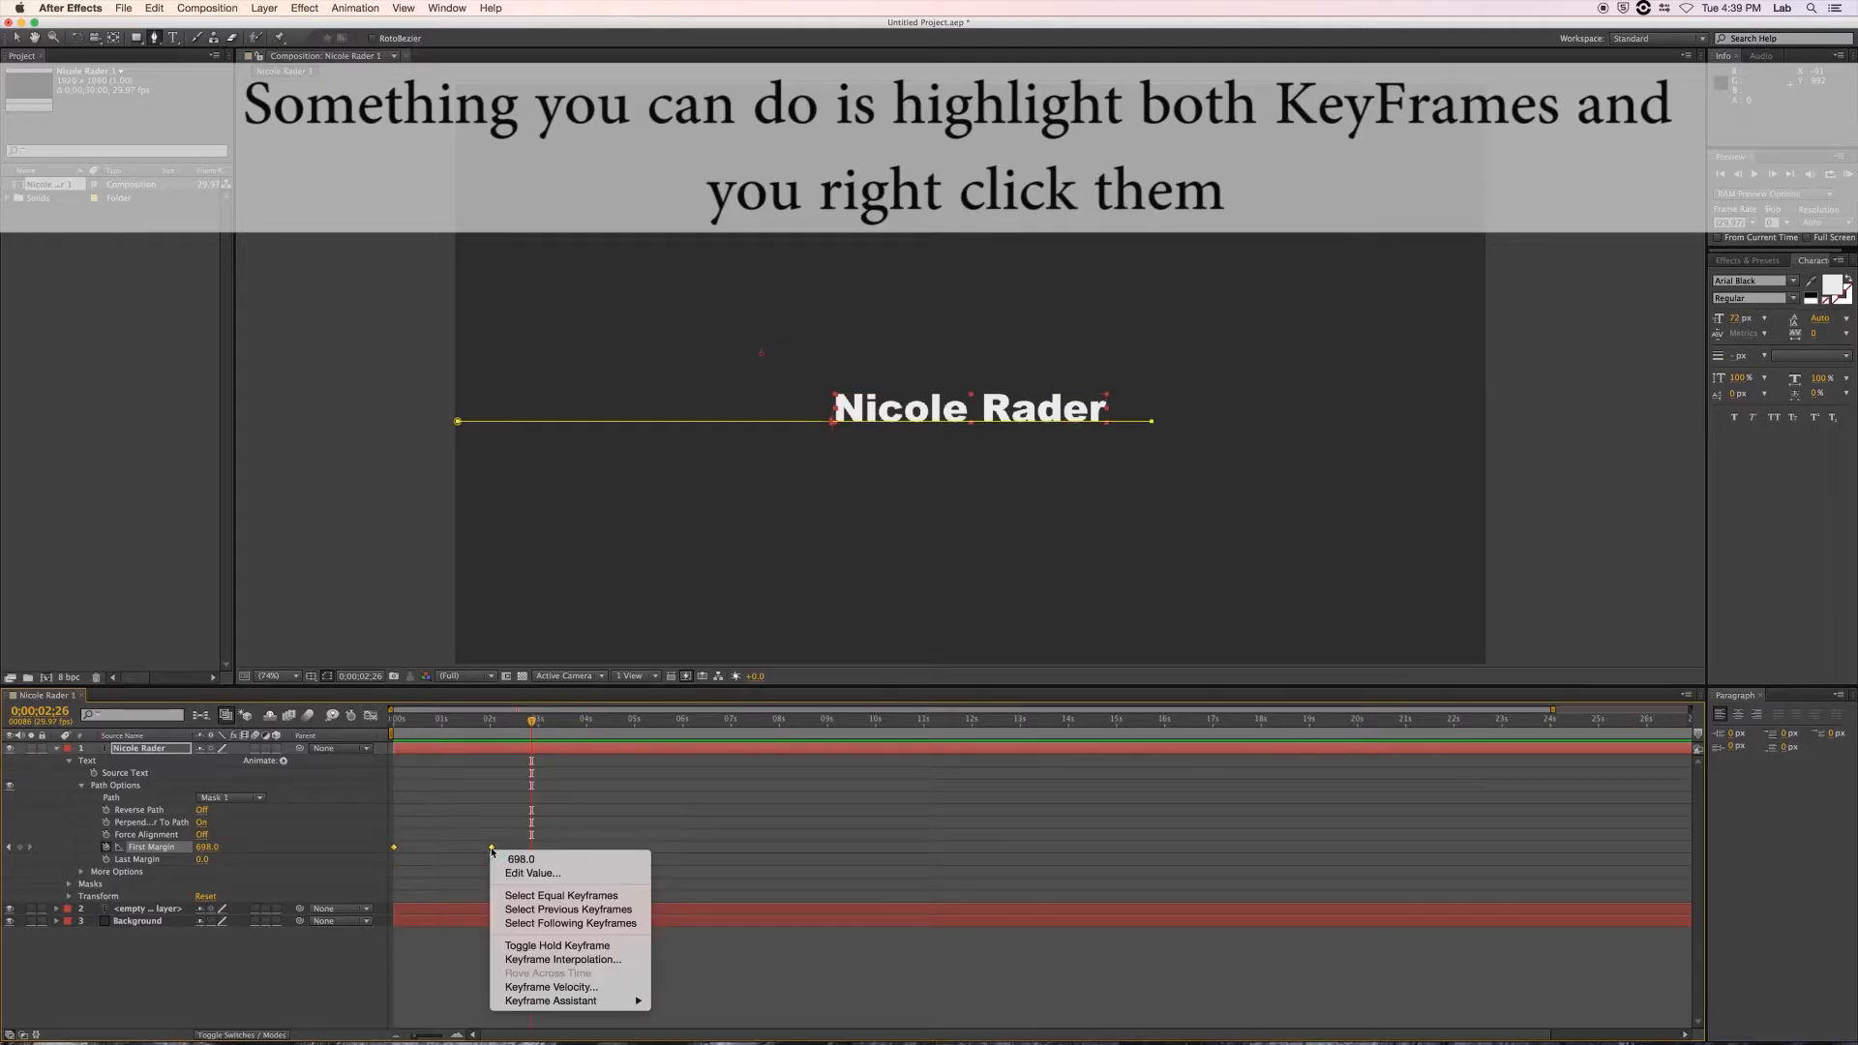
mouse_move(611, 1002)
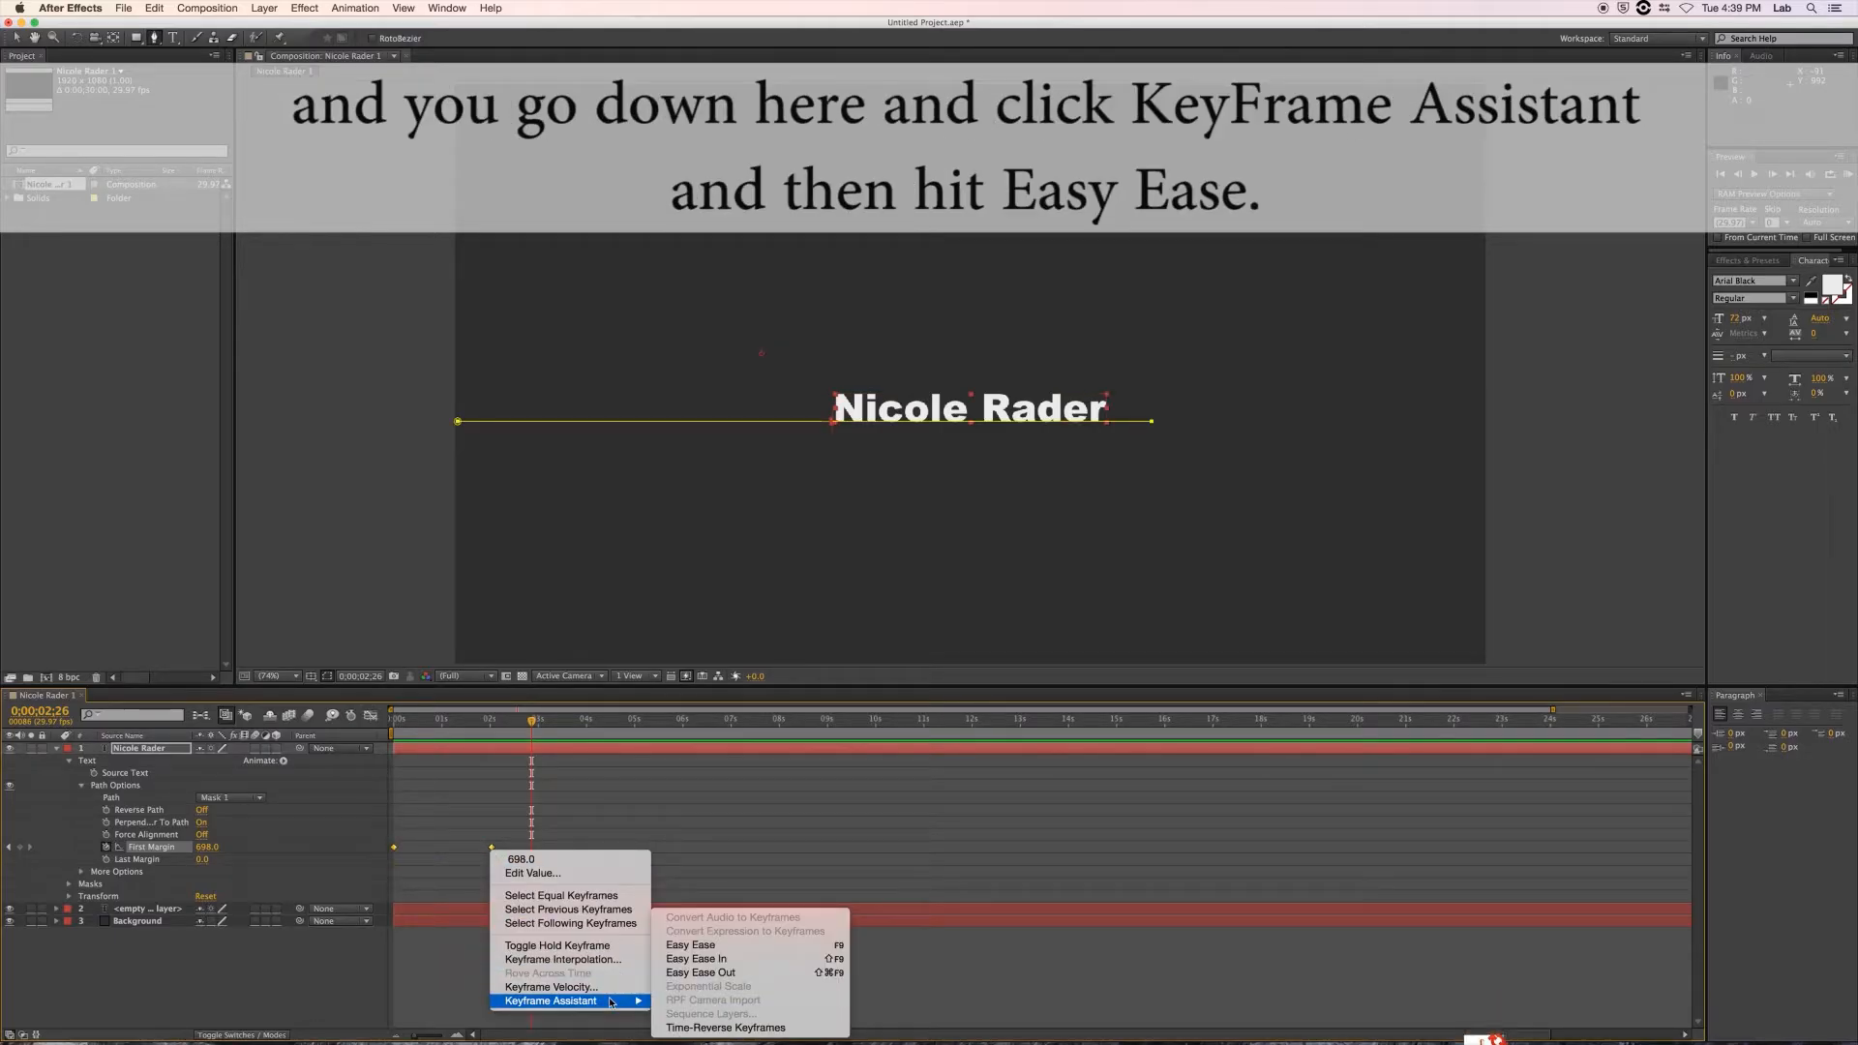
left_click(690, 946)
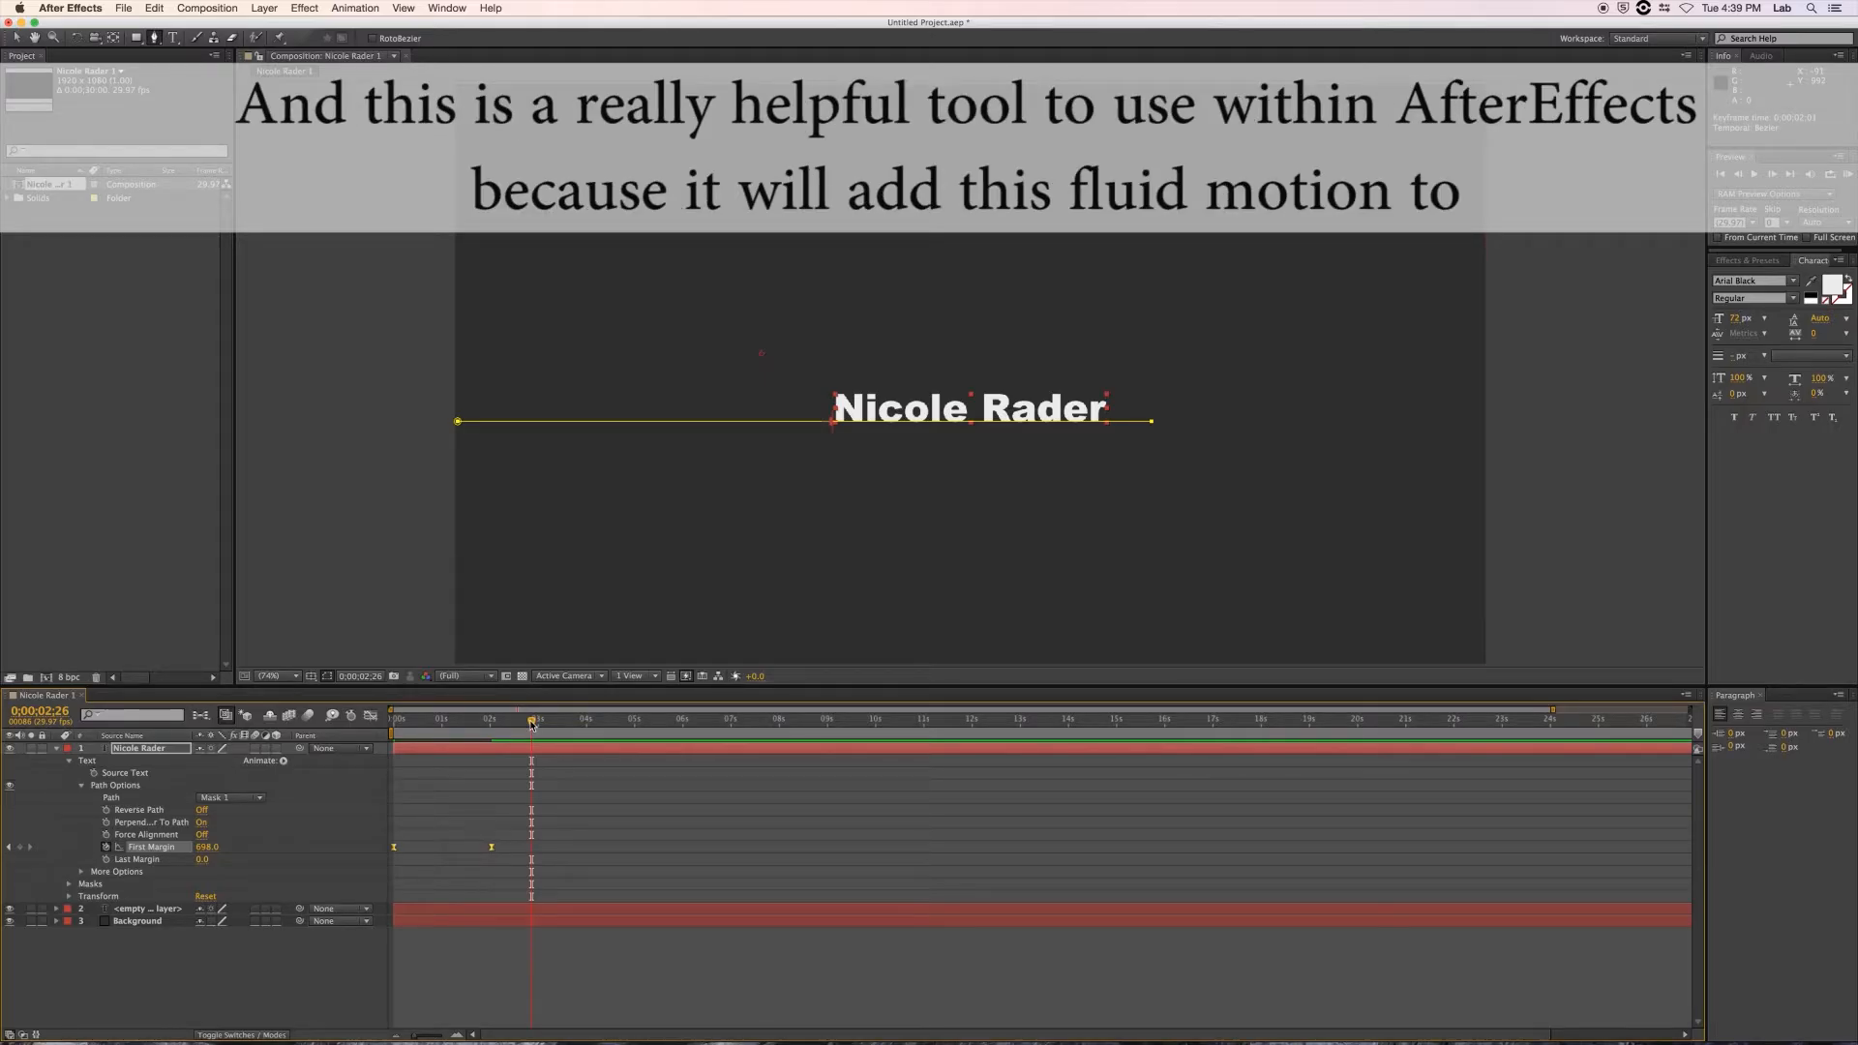
Return to the start and preview the eased slide-in.
left_click_drag(531, 724, 368, 721)
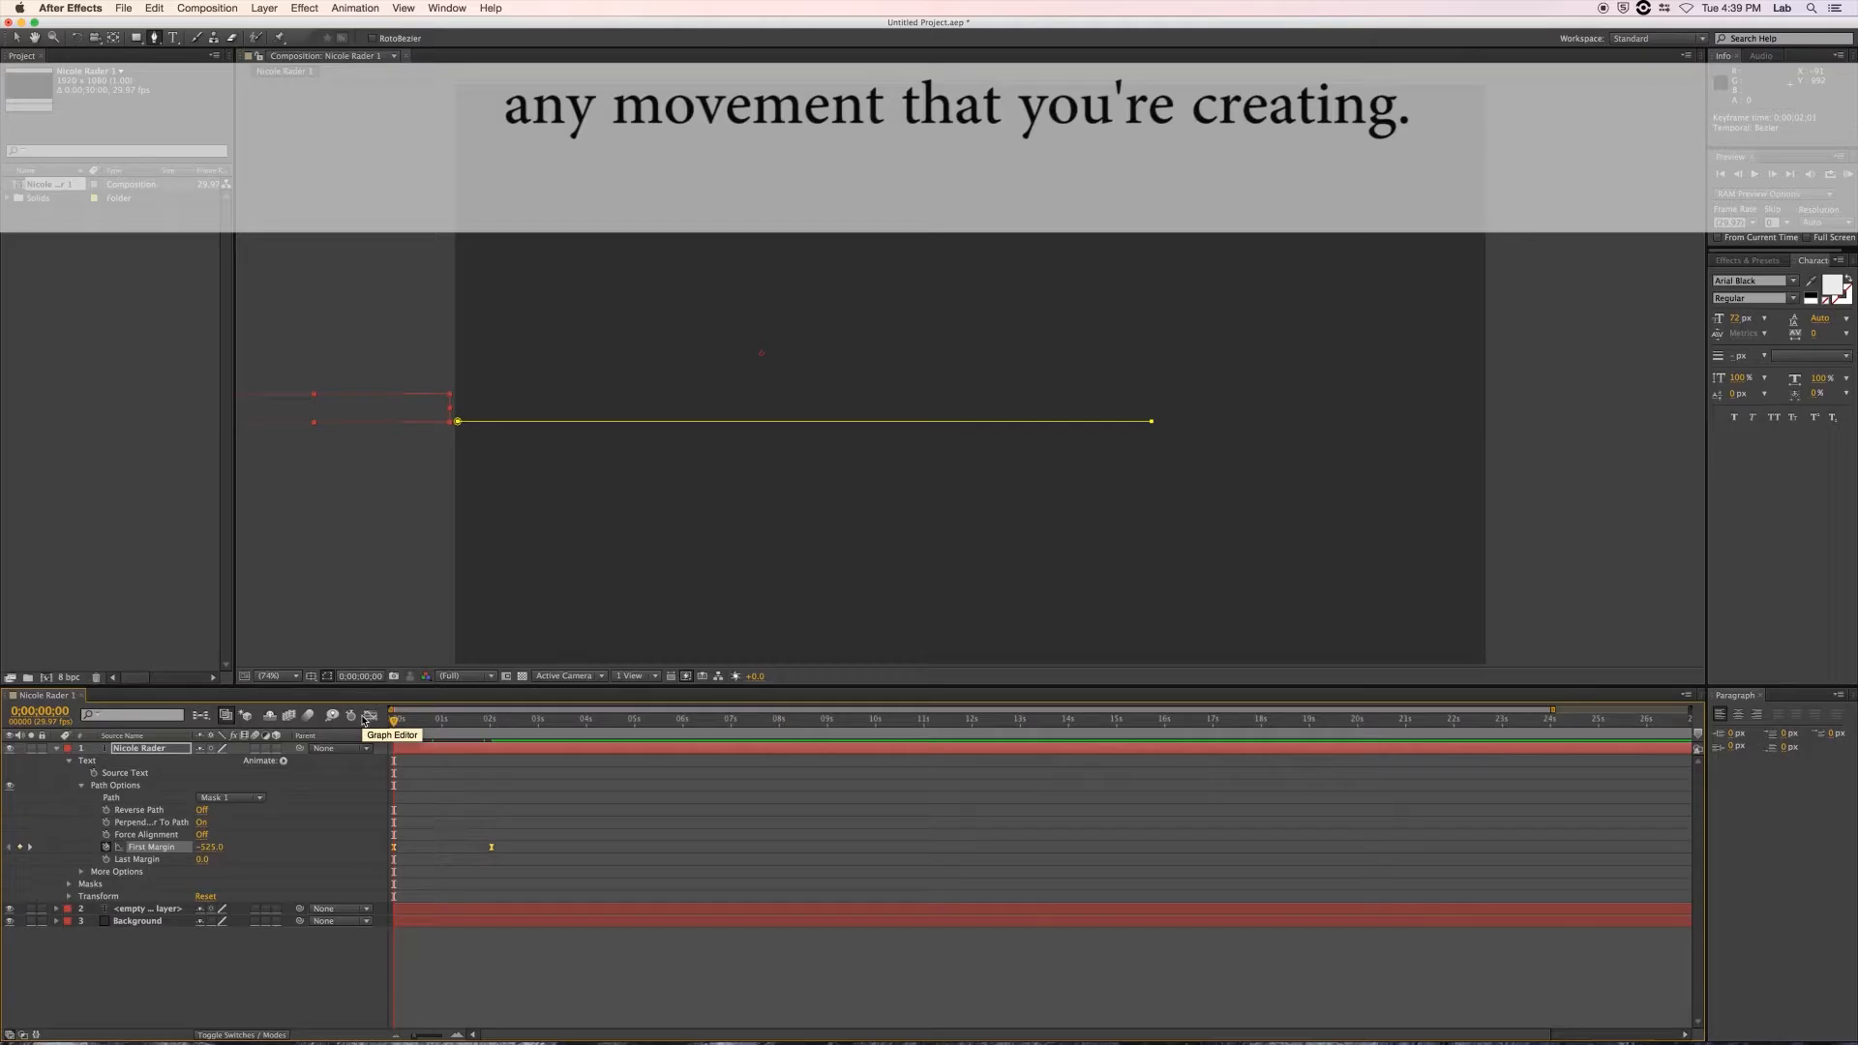
key("space")
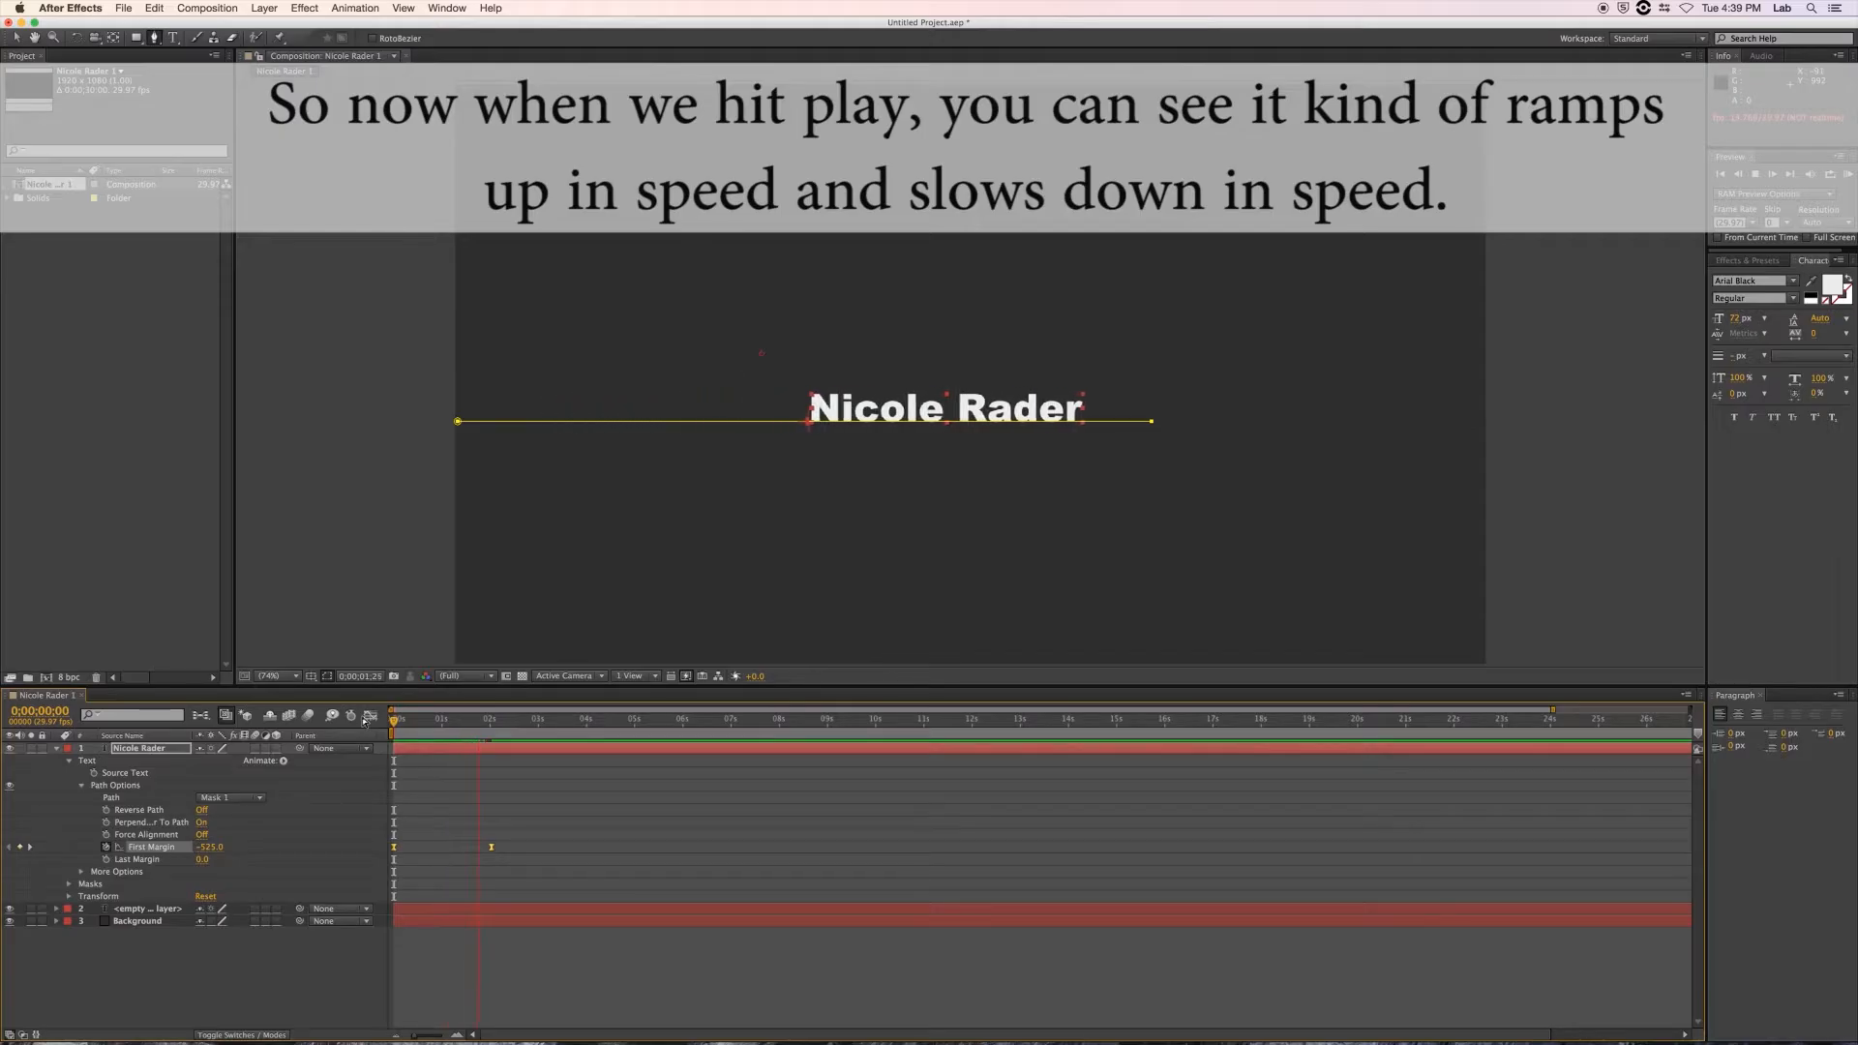
key("space")
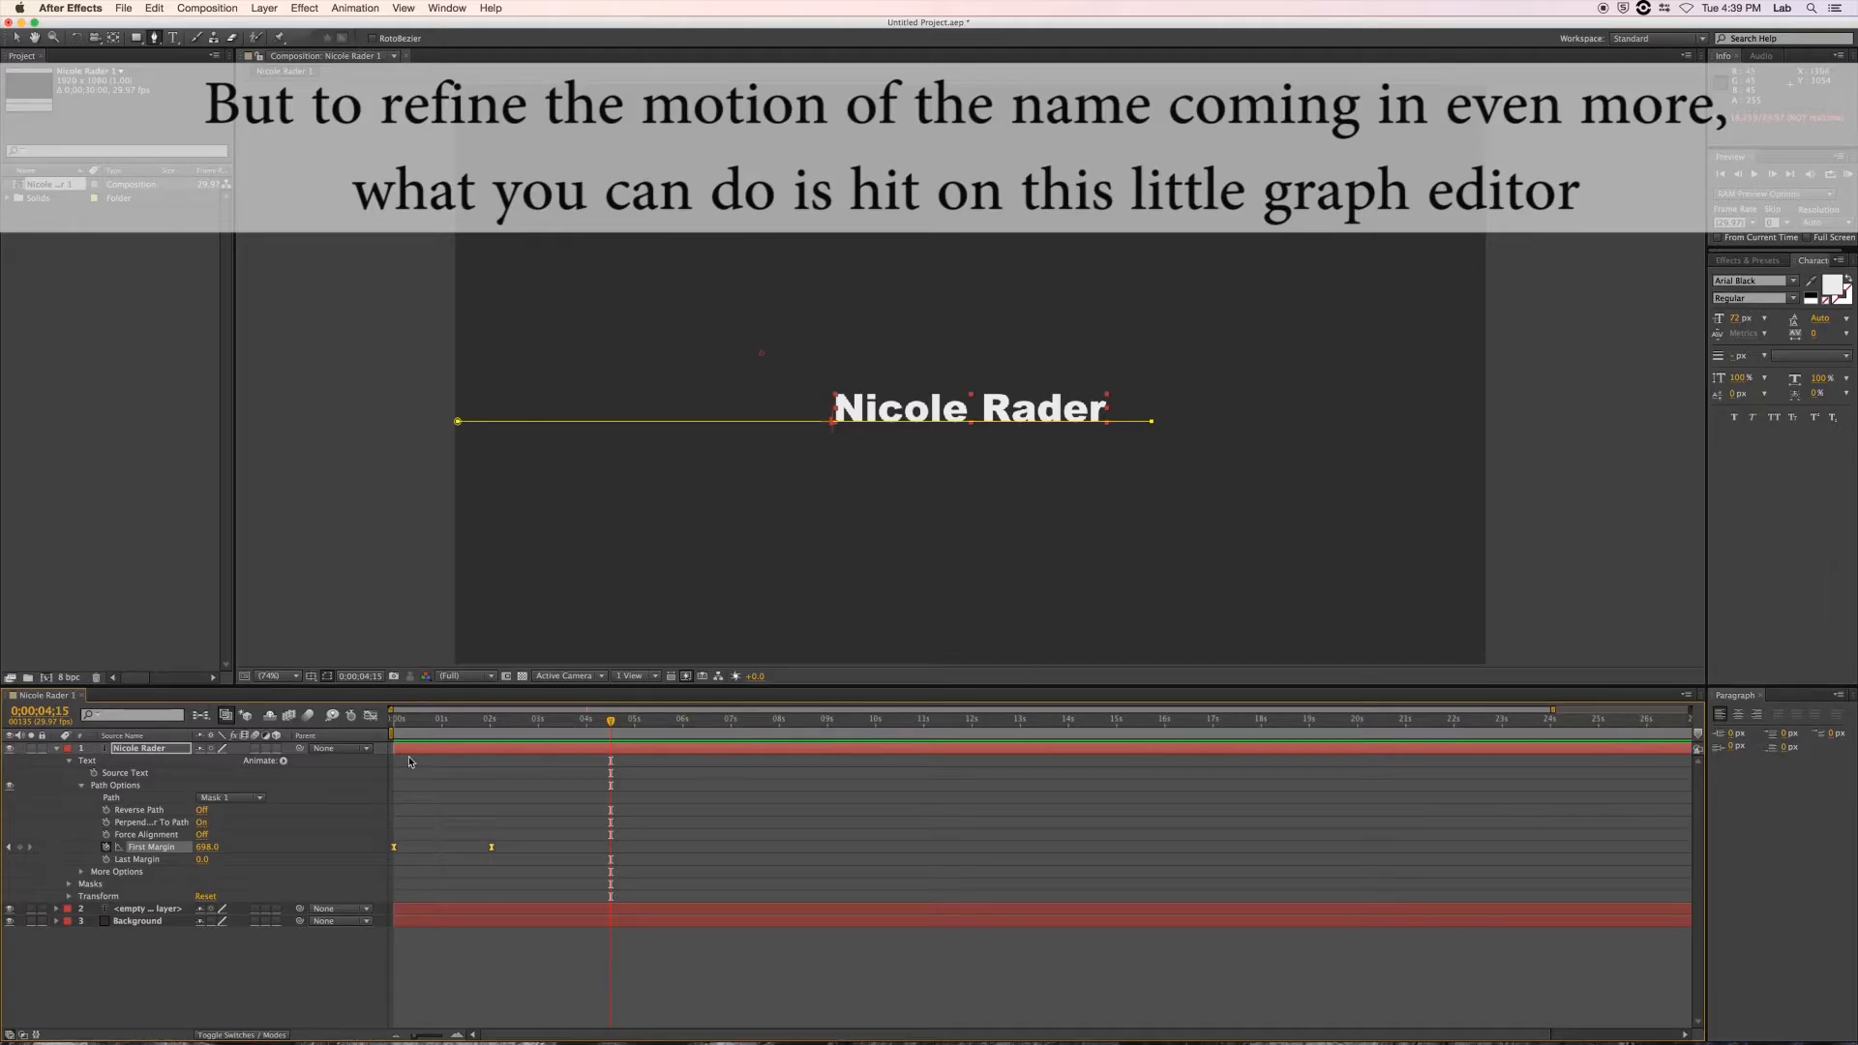
In the Graph Editor, reshape First Margin into a steep S-curve via the end keyframe and Bezier handles, then preview.
left_click(370, 718)
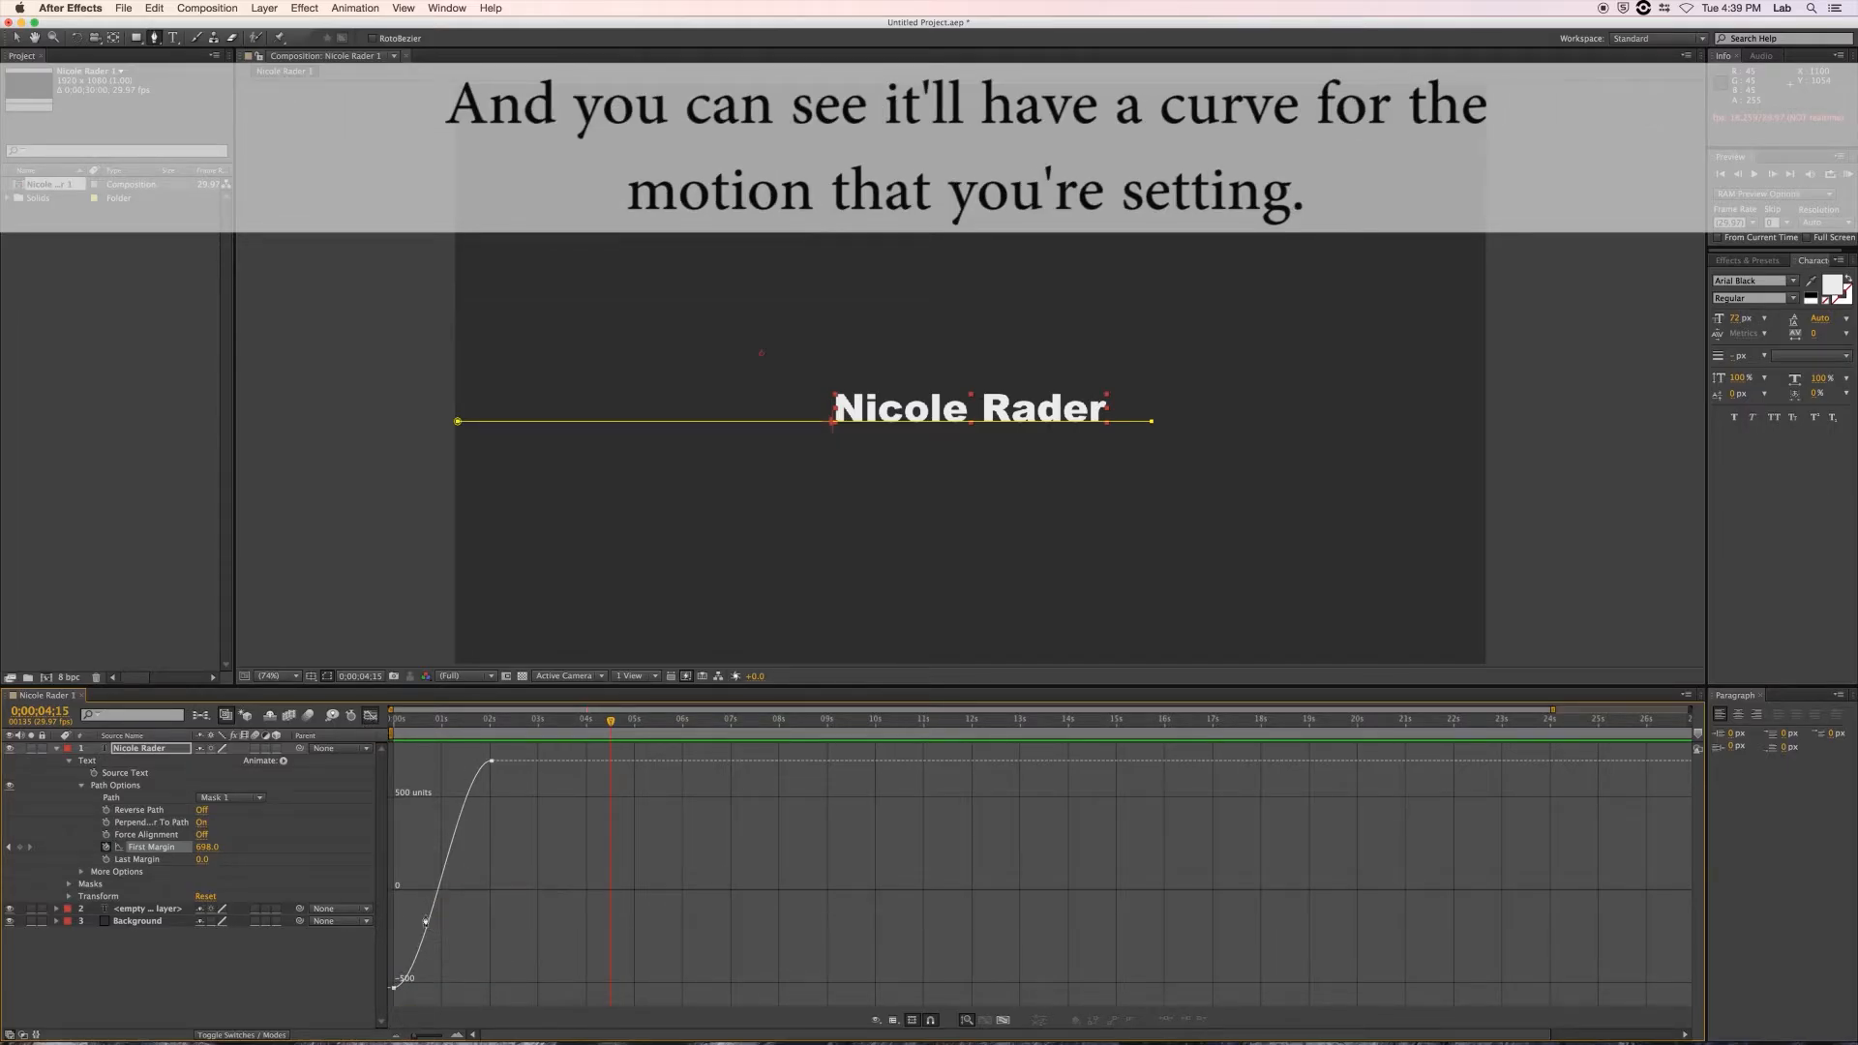
mouse_move(494, 766)
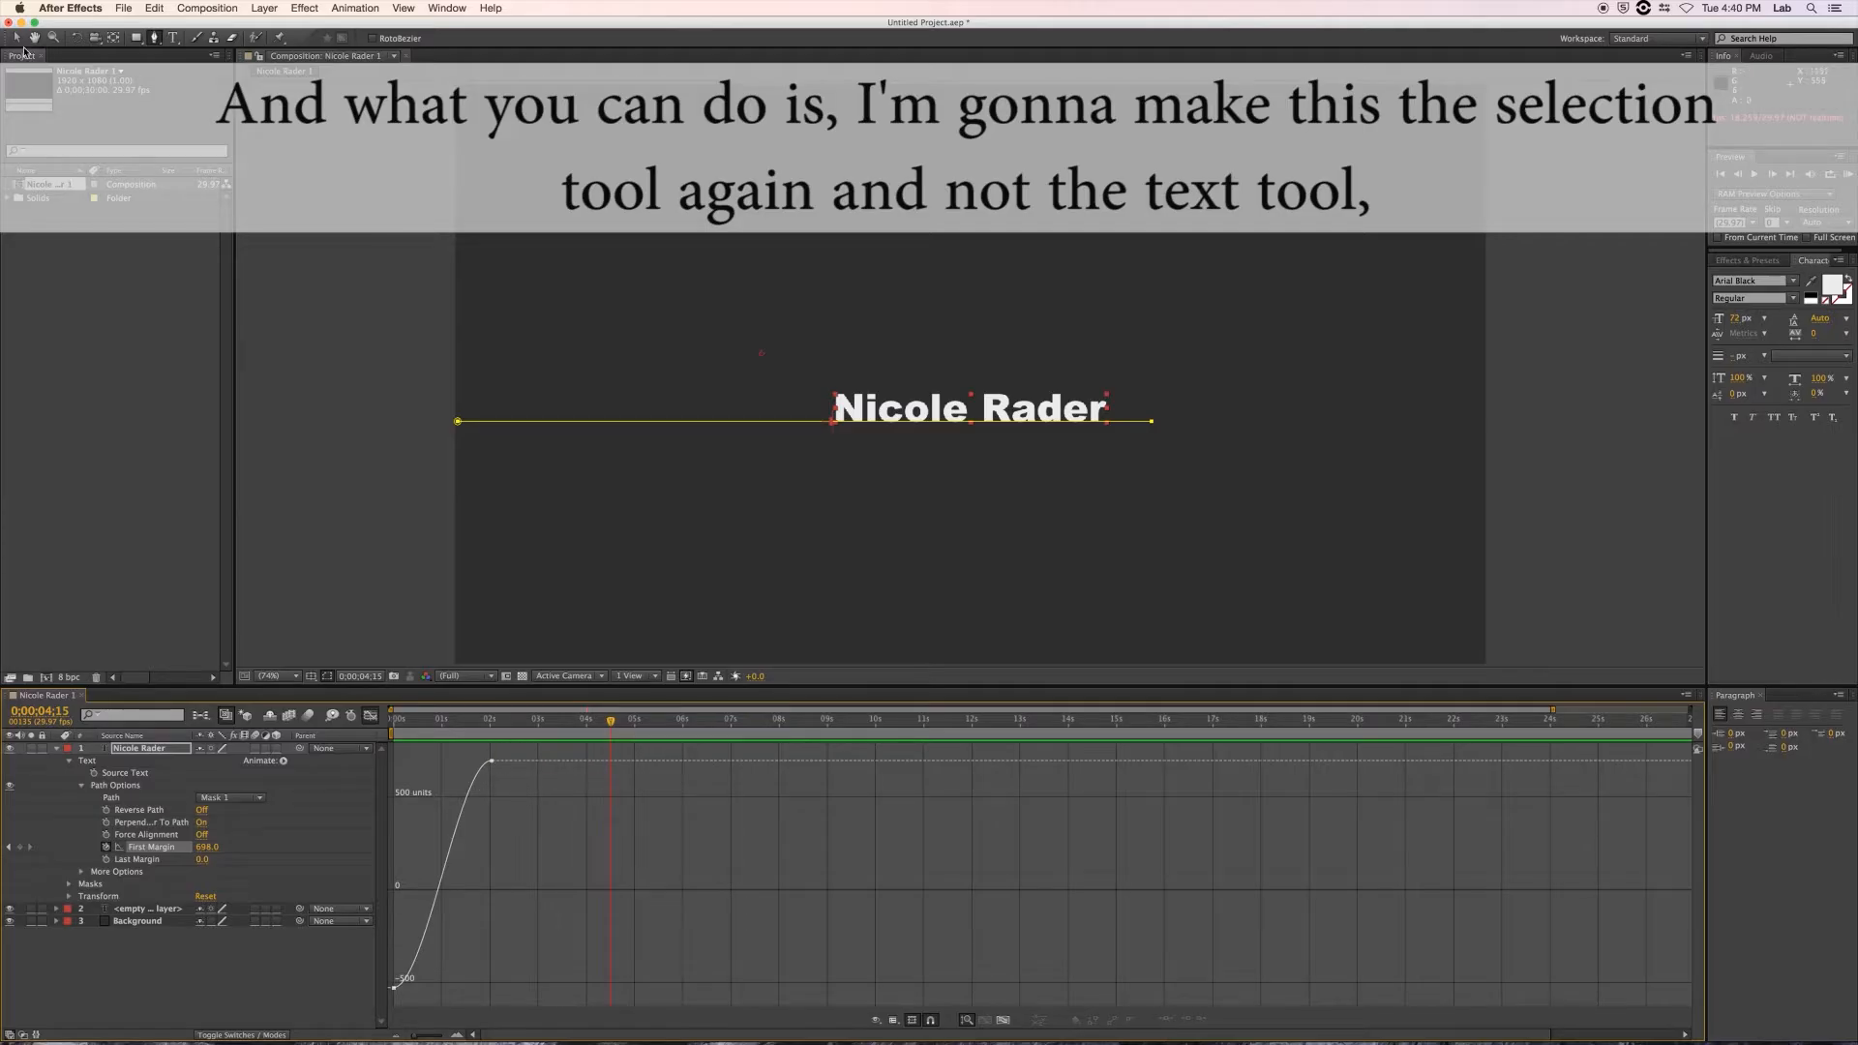
left_click(19, 39)
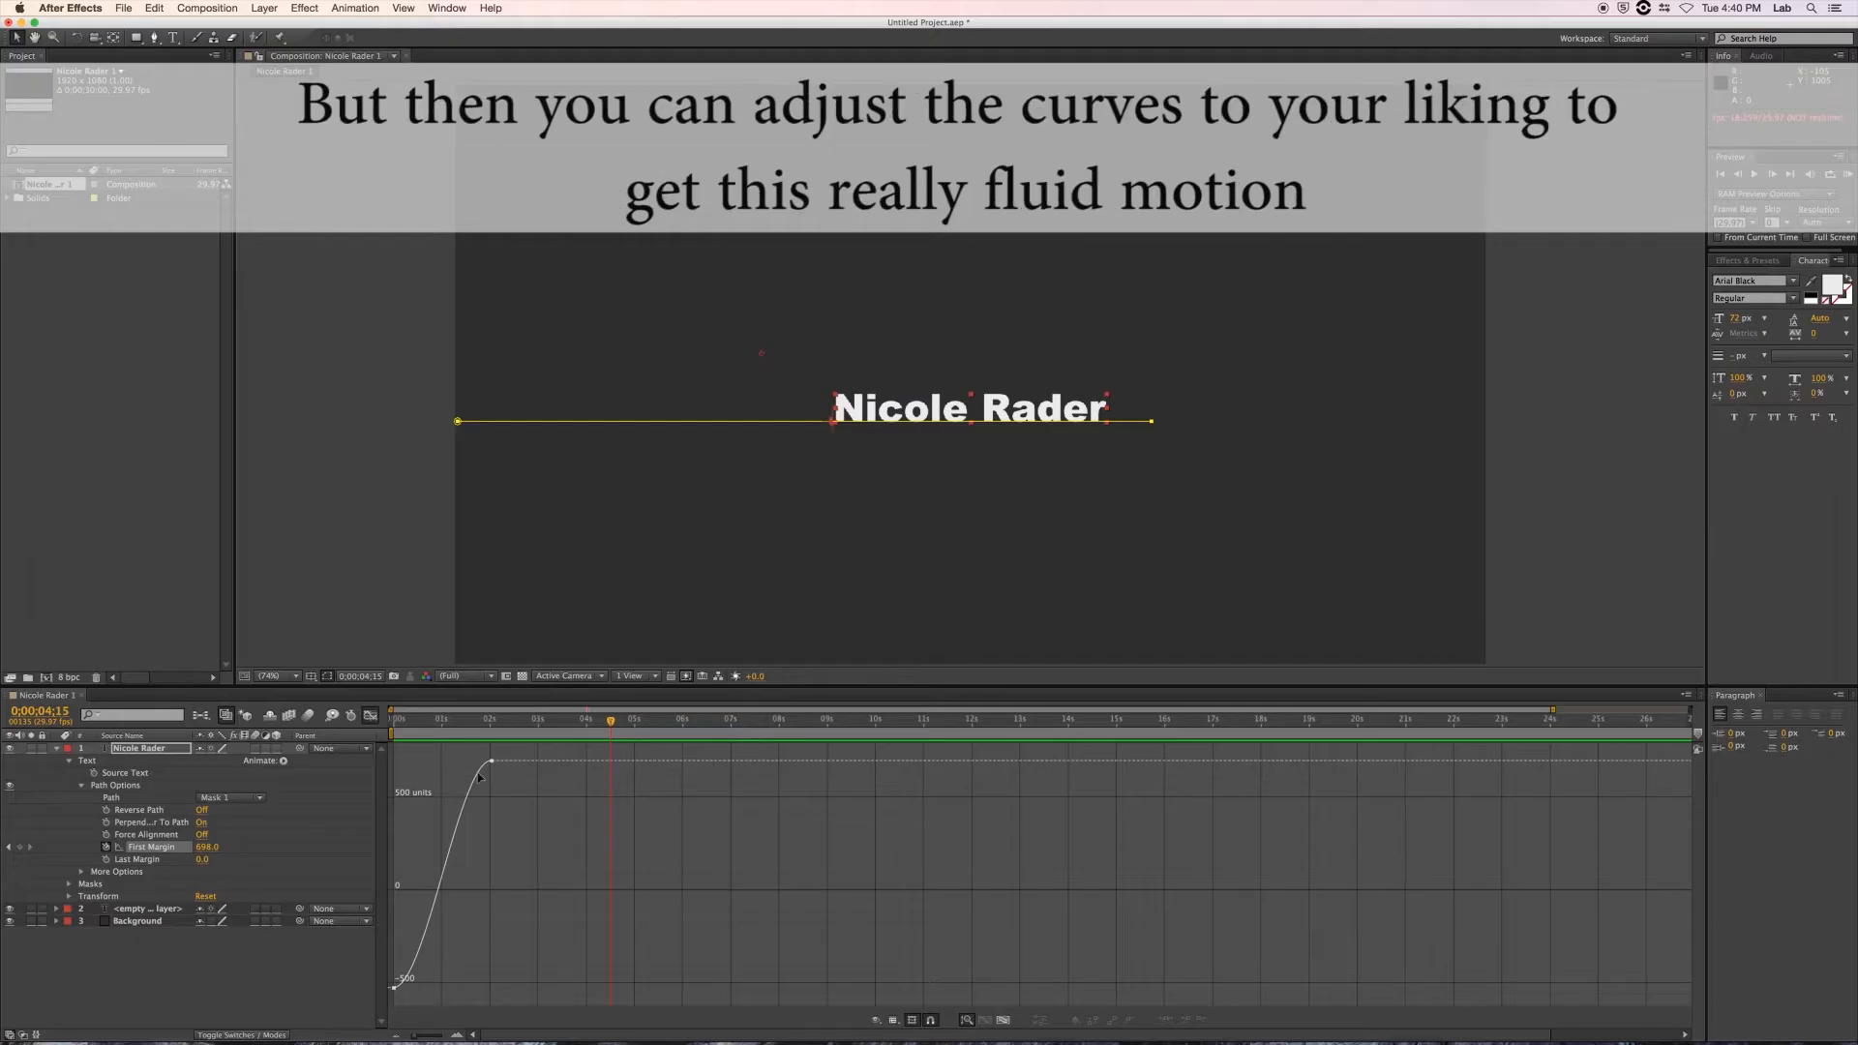
mouse_move(491, 764)
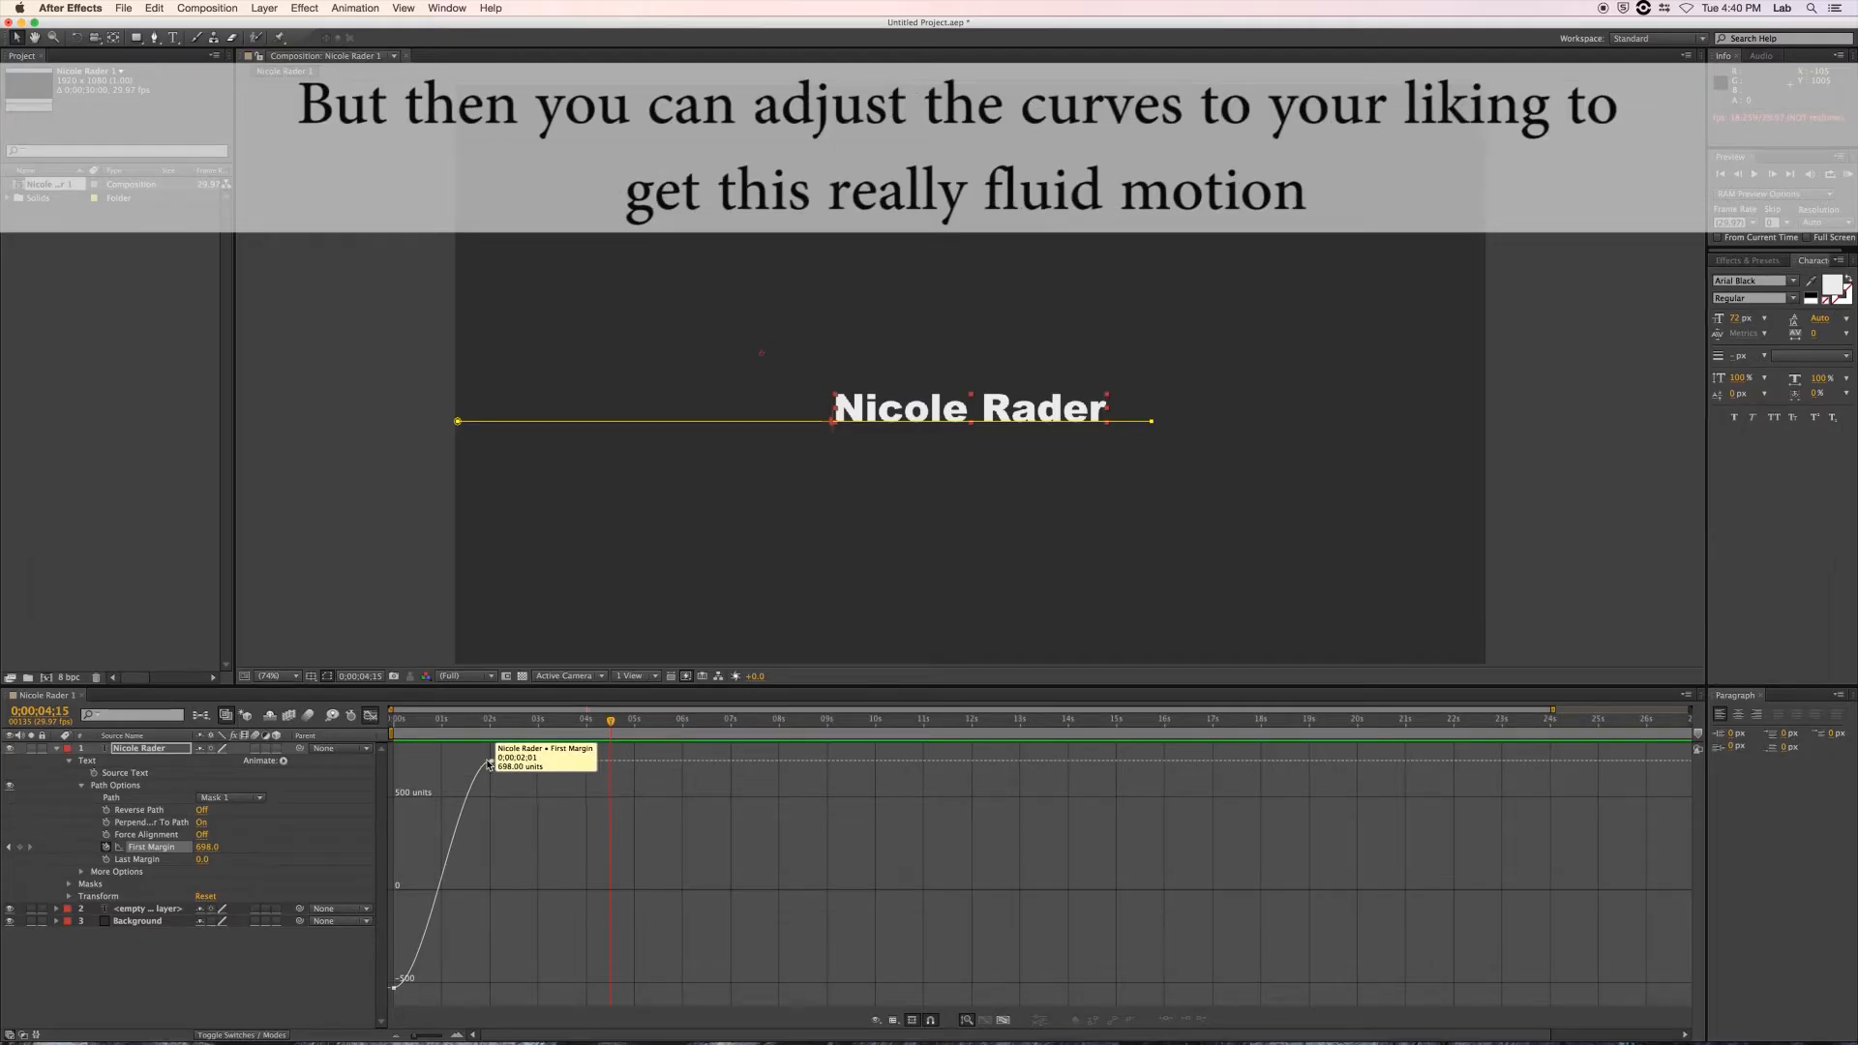
left_click_drag(491, 765, 423, 761)
left_click_drag(426, 992, 471, 988)
left_click_drag(424, 760, 446, 761)
left_click_drag(557, 723, 387, 732)
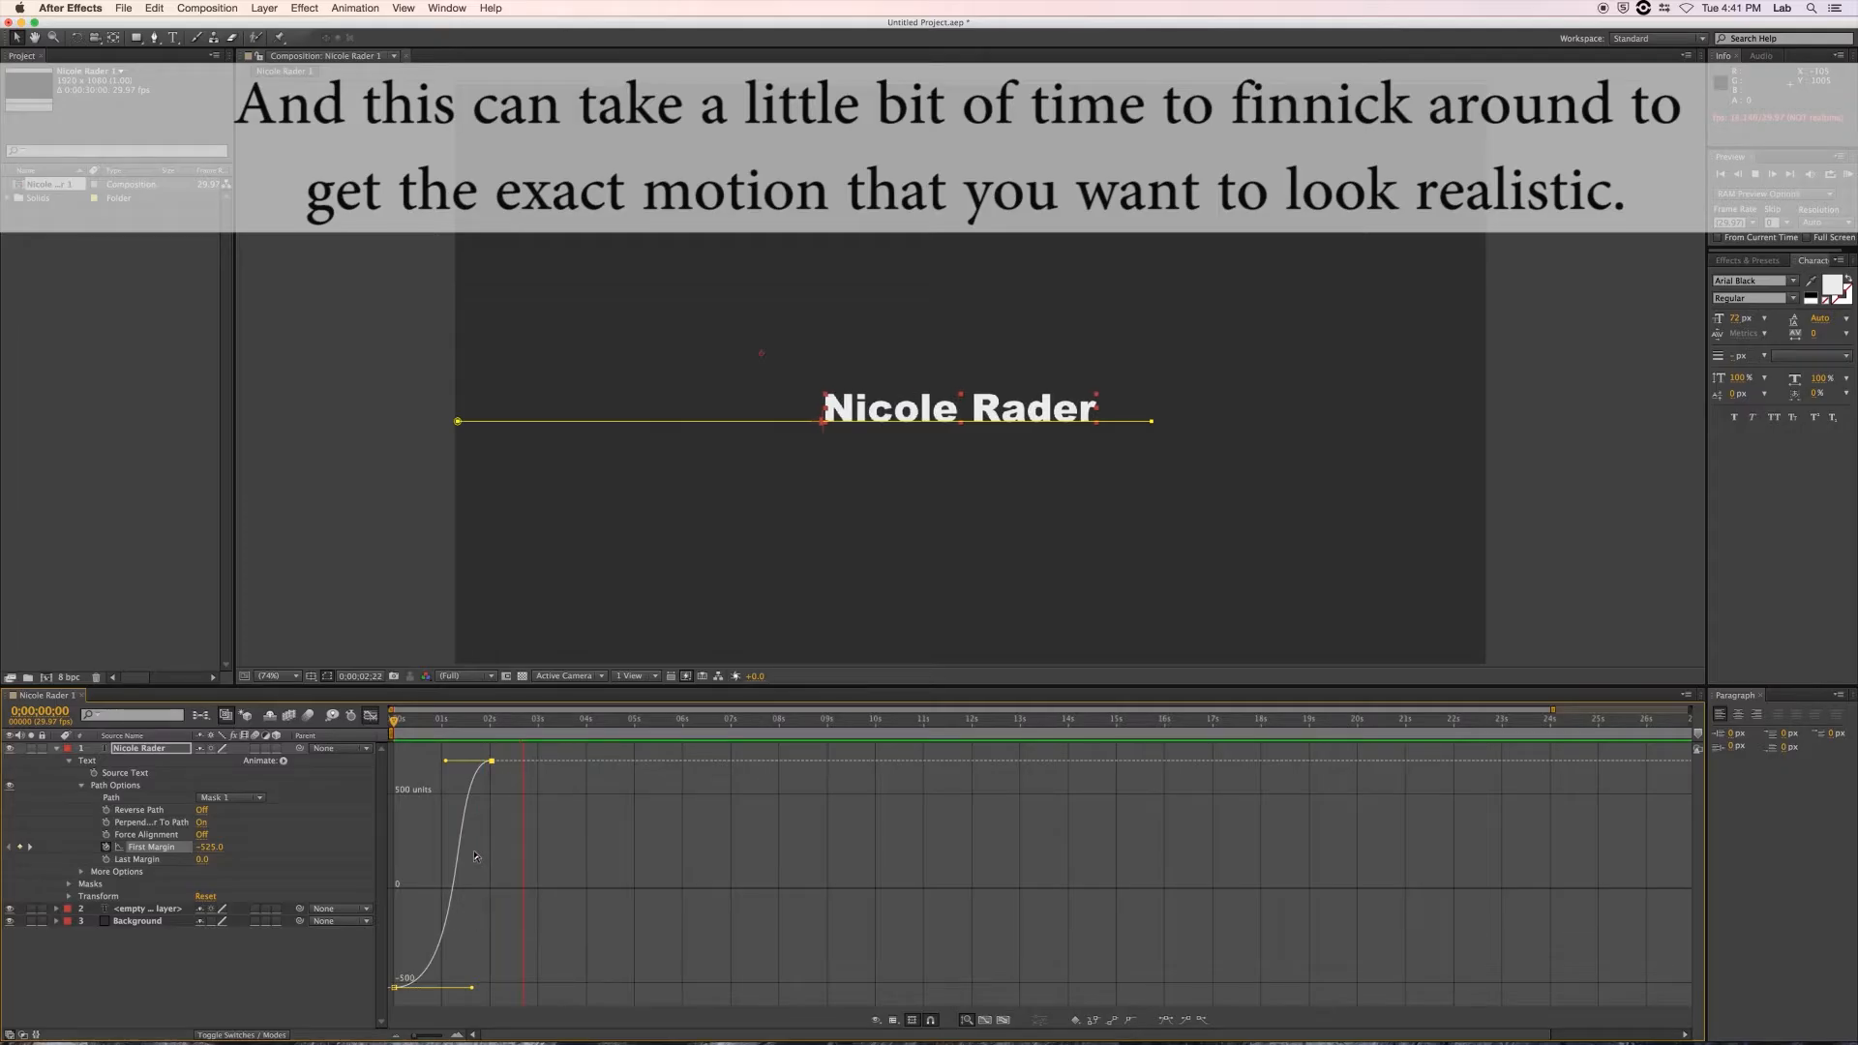
key("space")
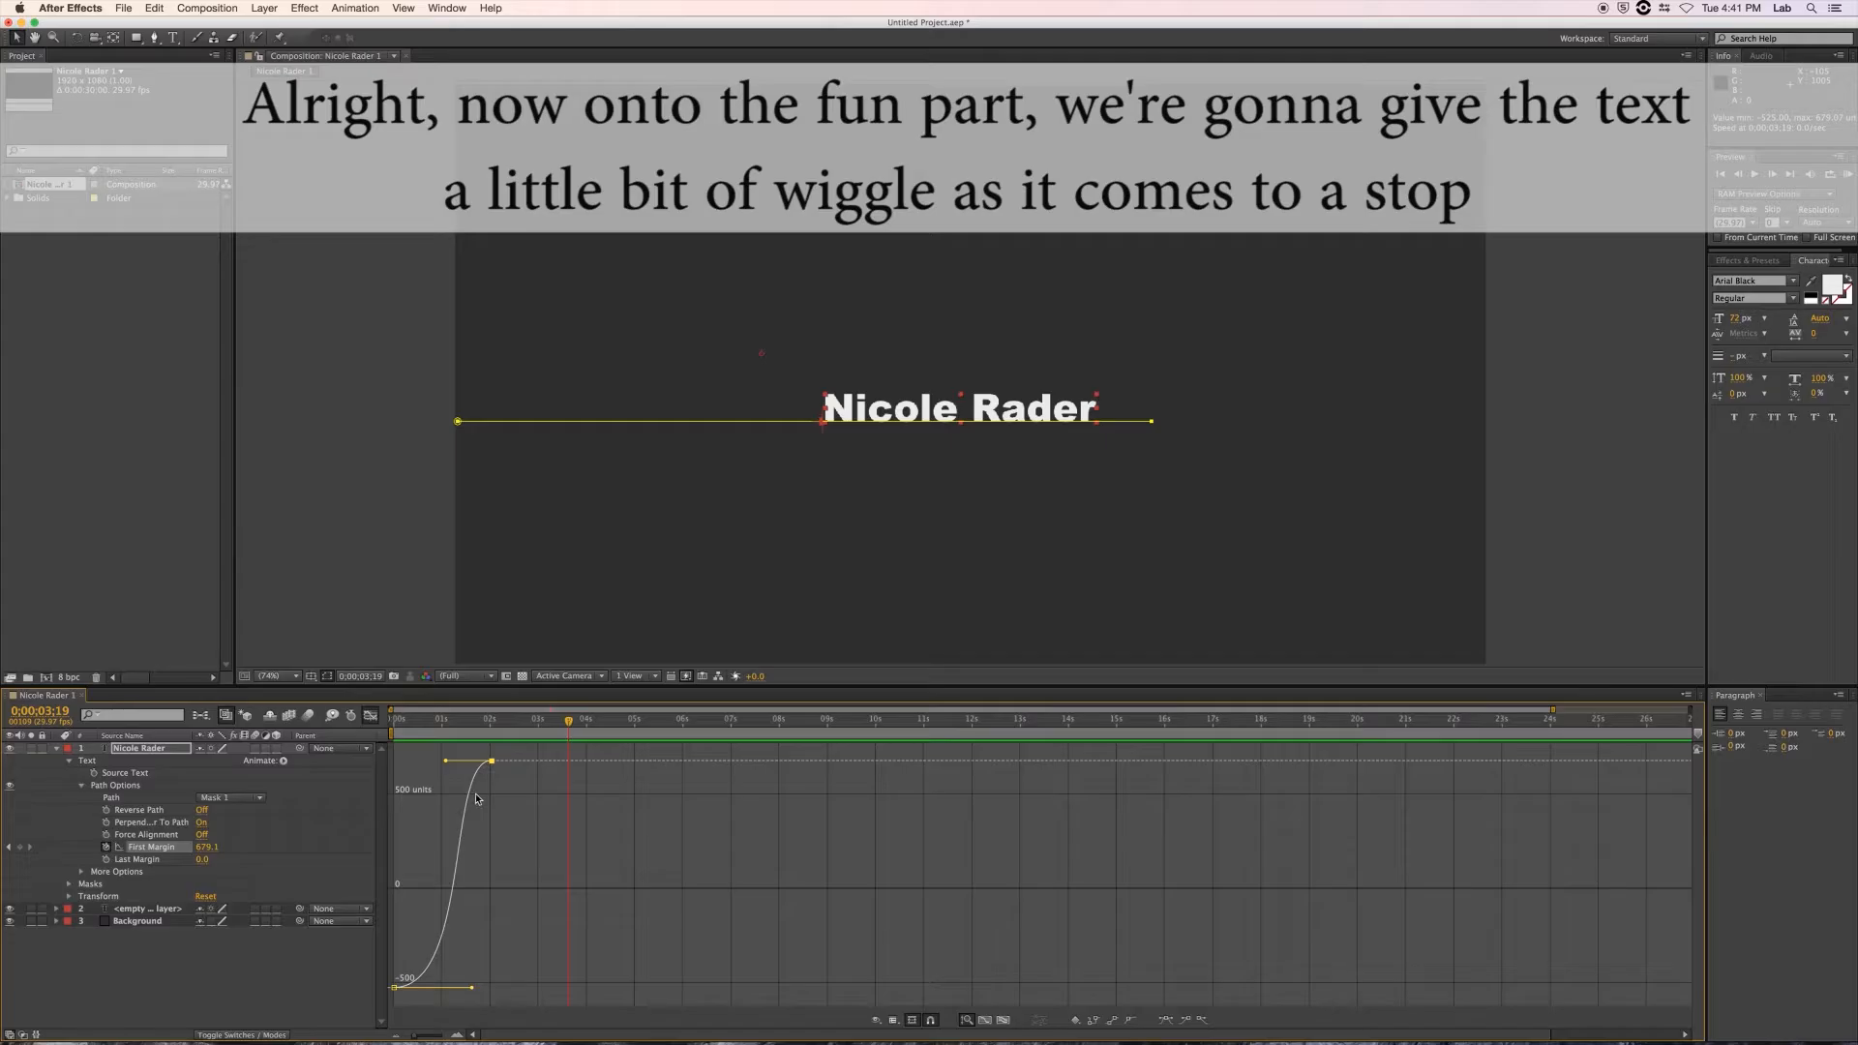
Add Animator 1 with a Skew property to the name layer via the Animate menu.
mouse_move(472, 793)
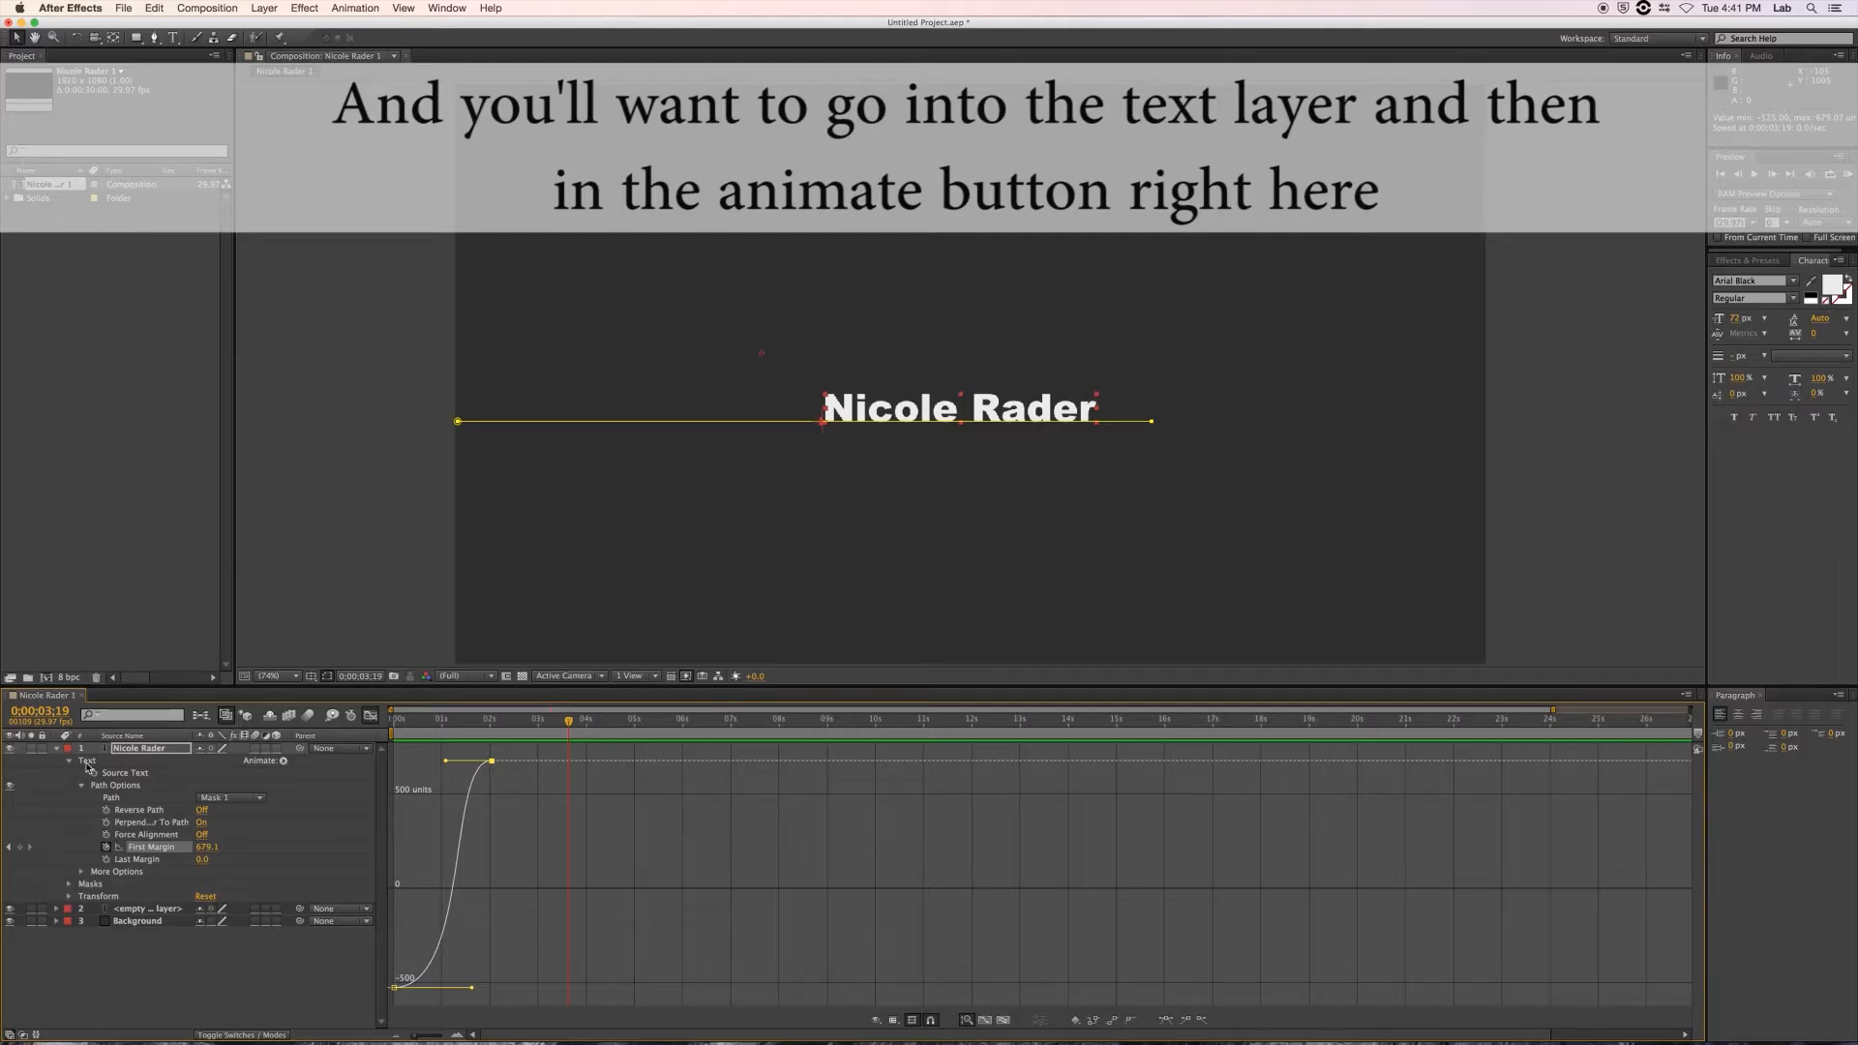
left_click(271, 767)
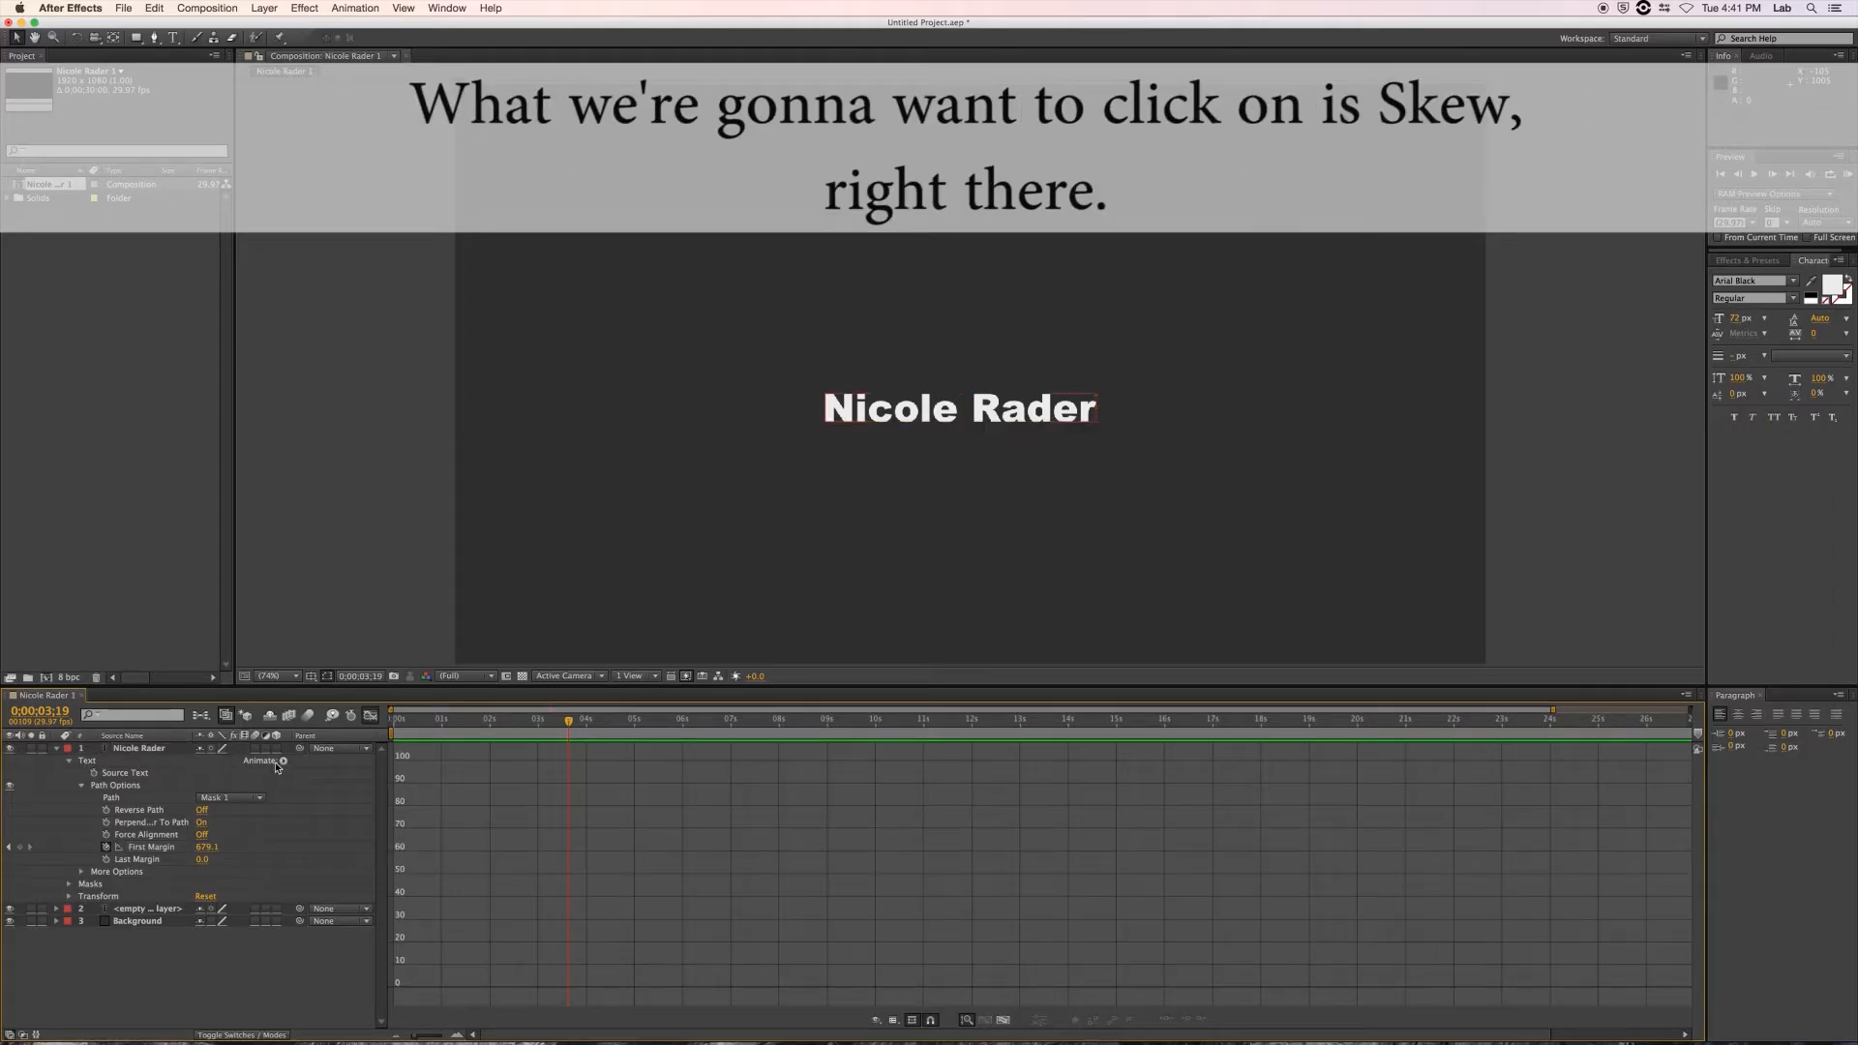
left_click(283, 760)
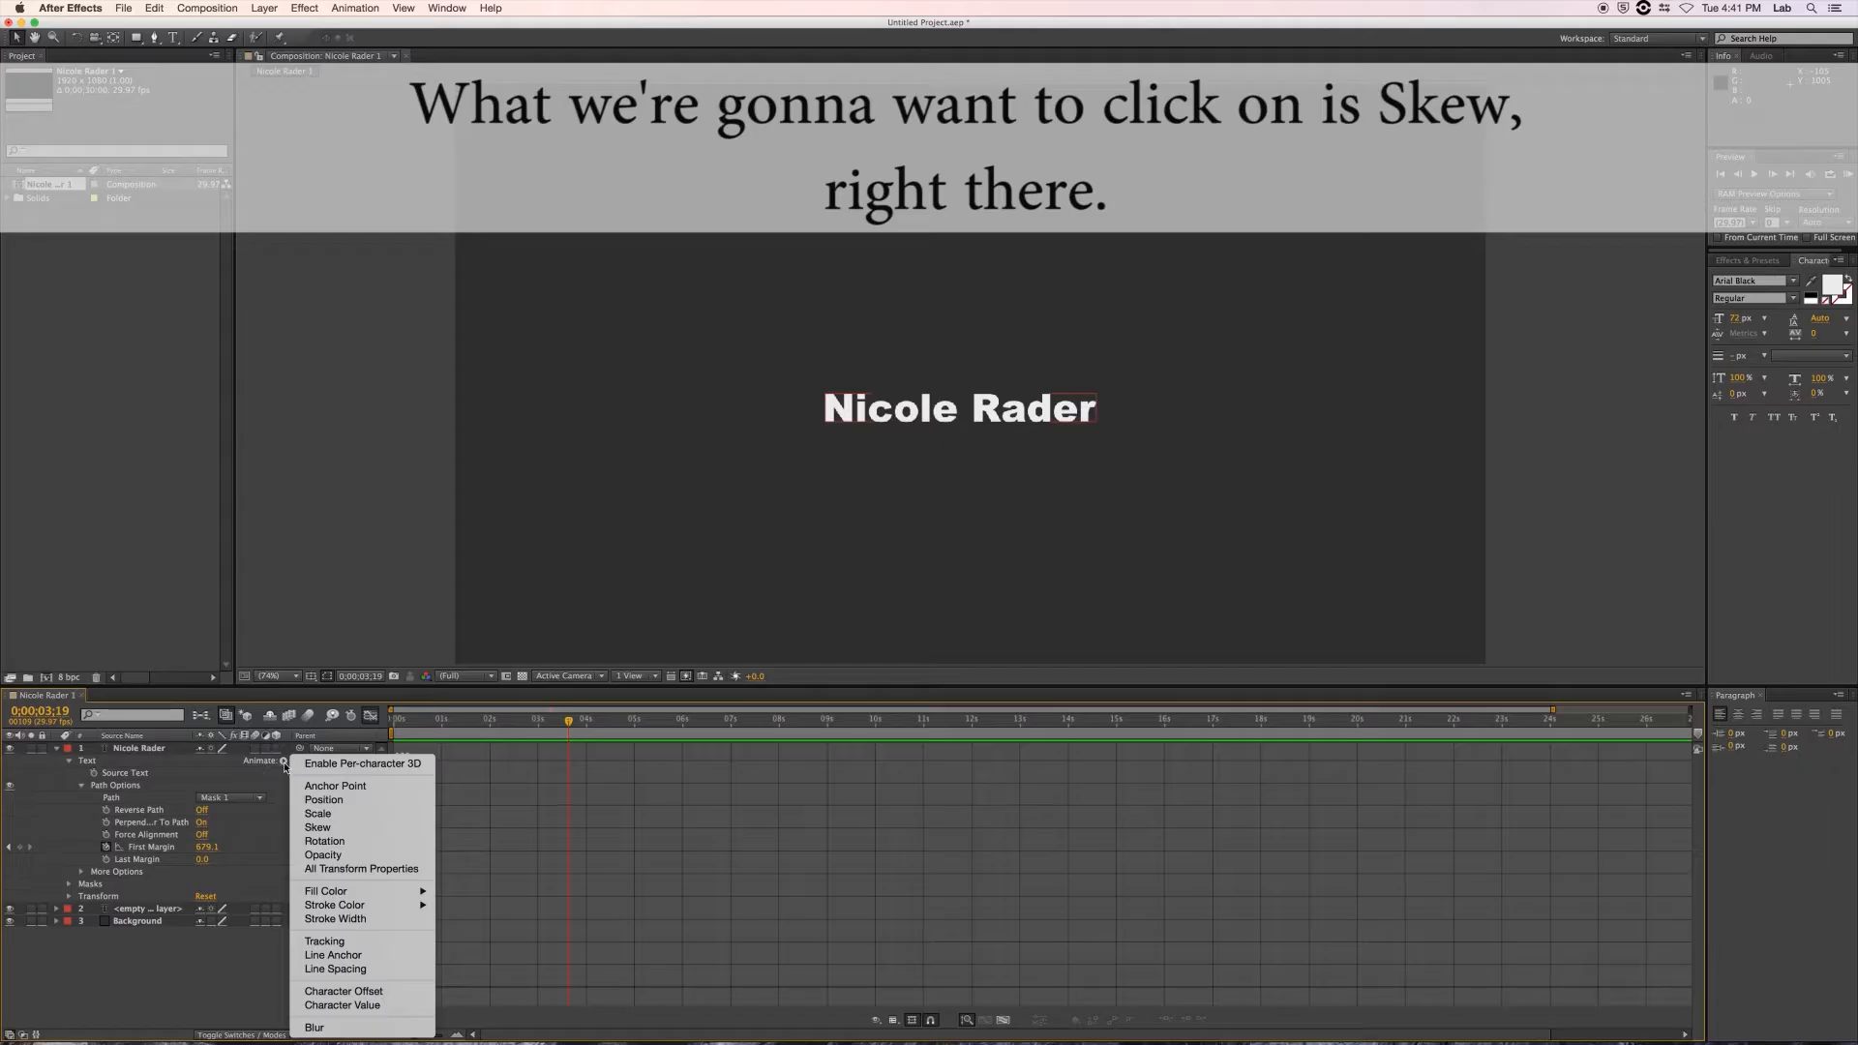
left_click(303, 828)
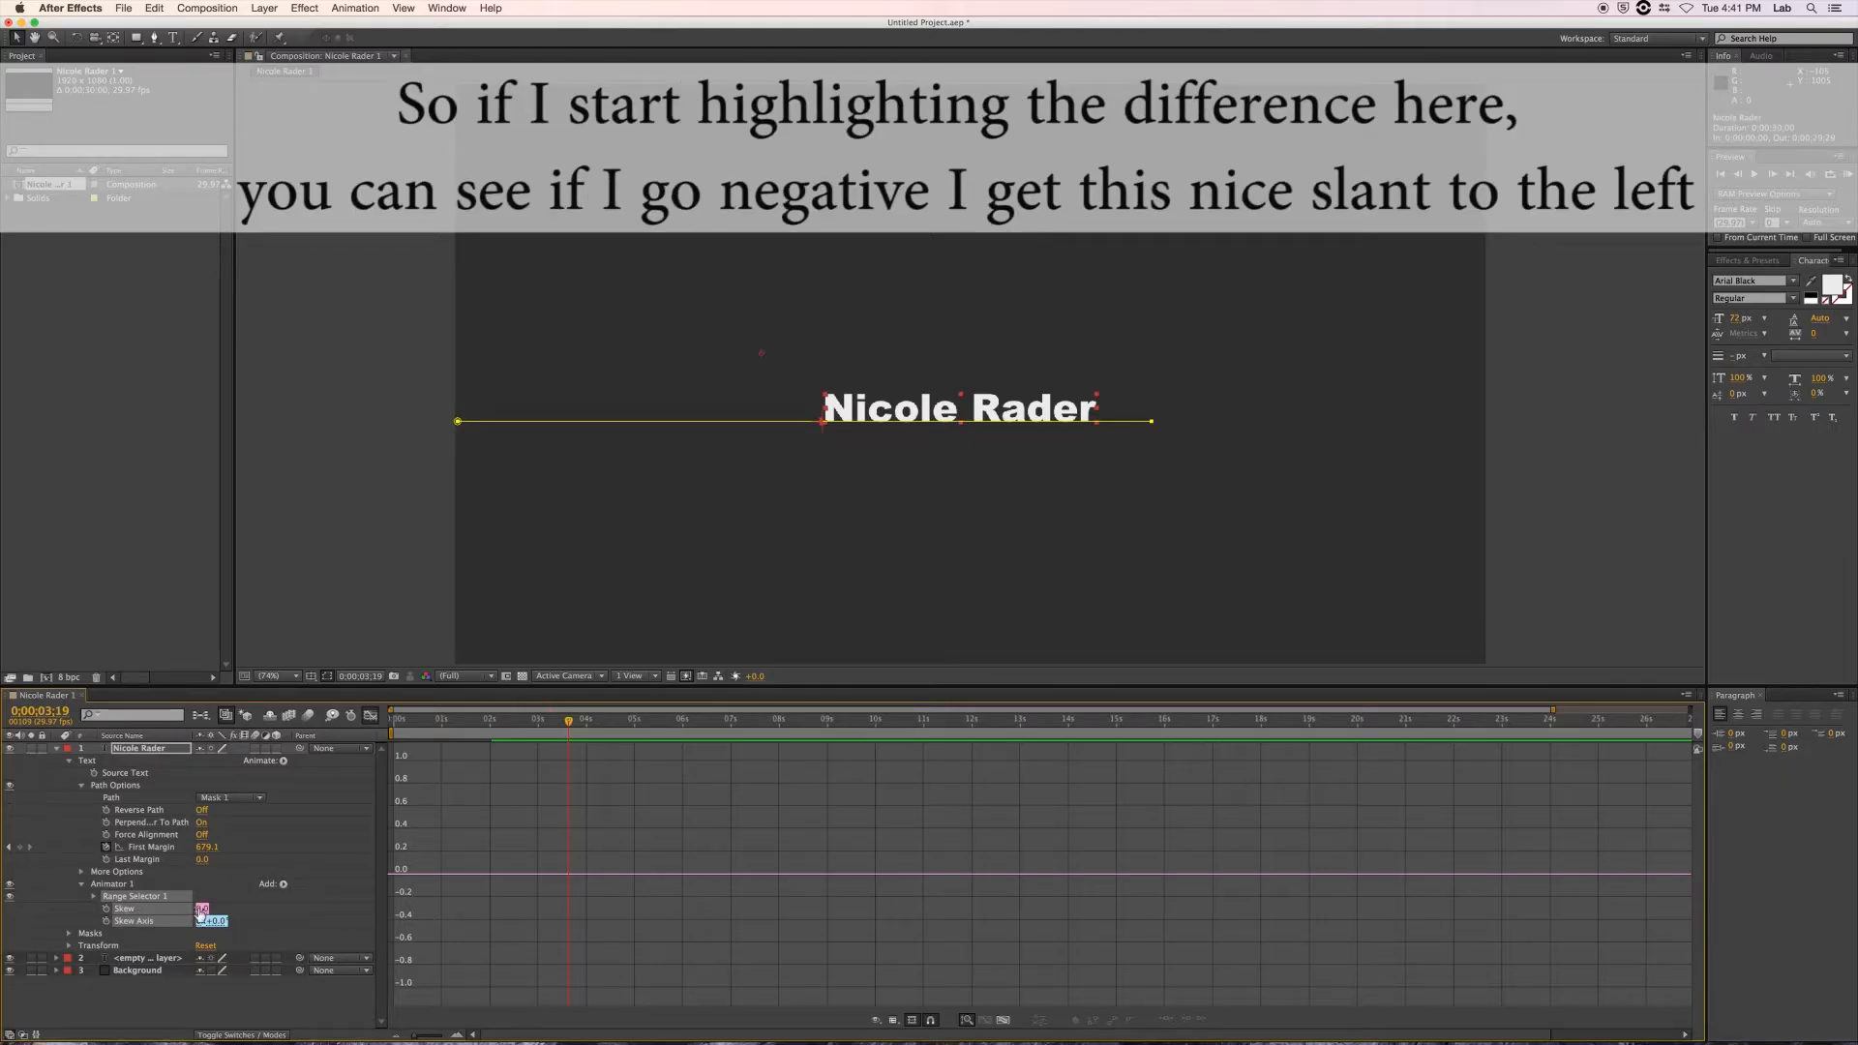
Keyframe the name layer's Skew at -15 at 0 s and scrub to check the slanted slide.
mouse_move(200, 911)
left_mouse_down()
mouse_move(173, 913)
mouse_move(257, 917)
mouse_move(208, 916)
left_mouse_up()
left_click_drag(568, 724, 391, 735)
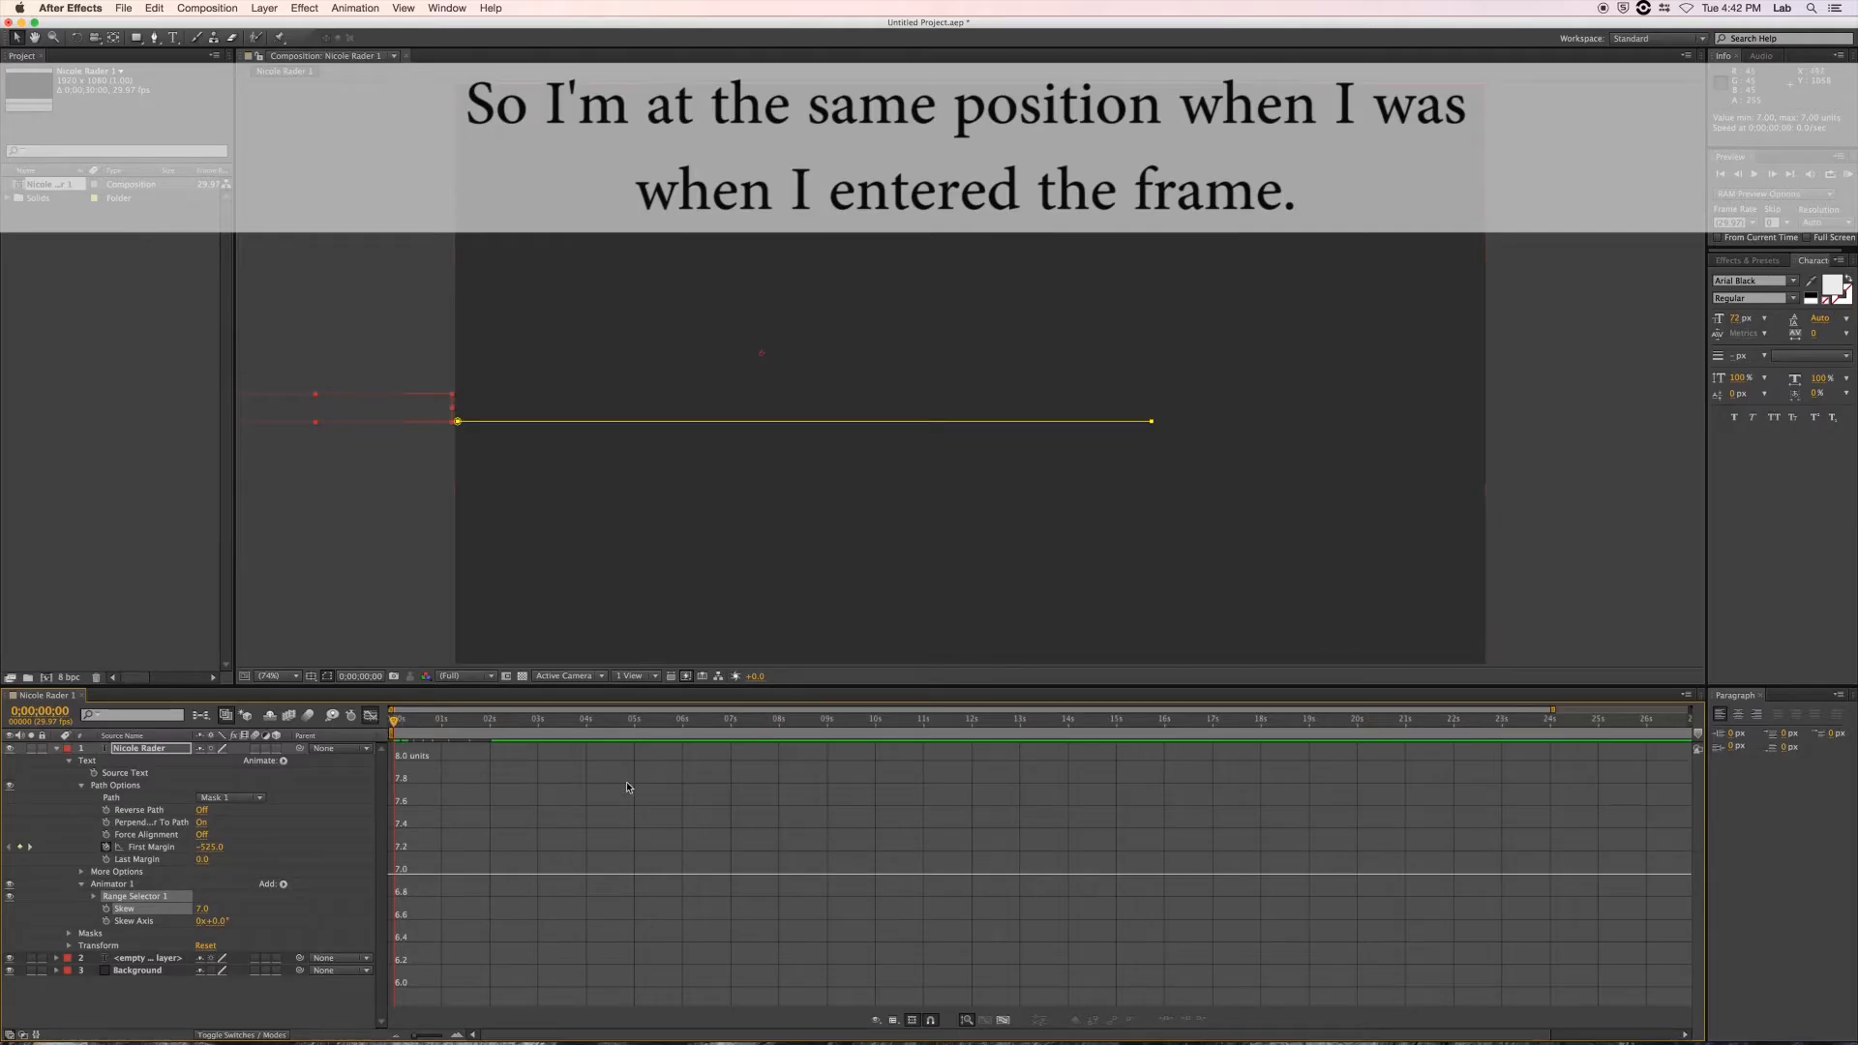
mouse_move(198, 917)
left_mouse_down()
mouse_move(138, 919)
mouse_move(198, 908)
left_mouse_up()
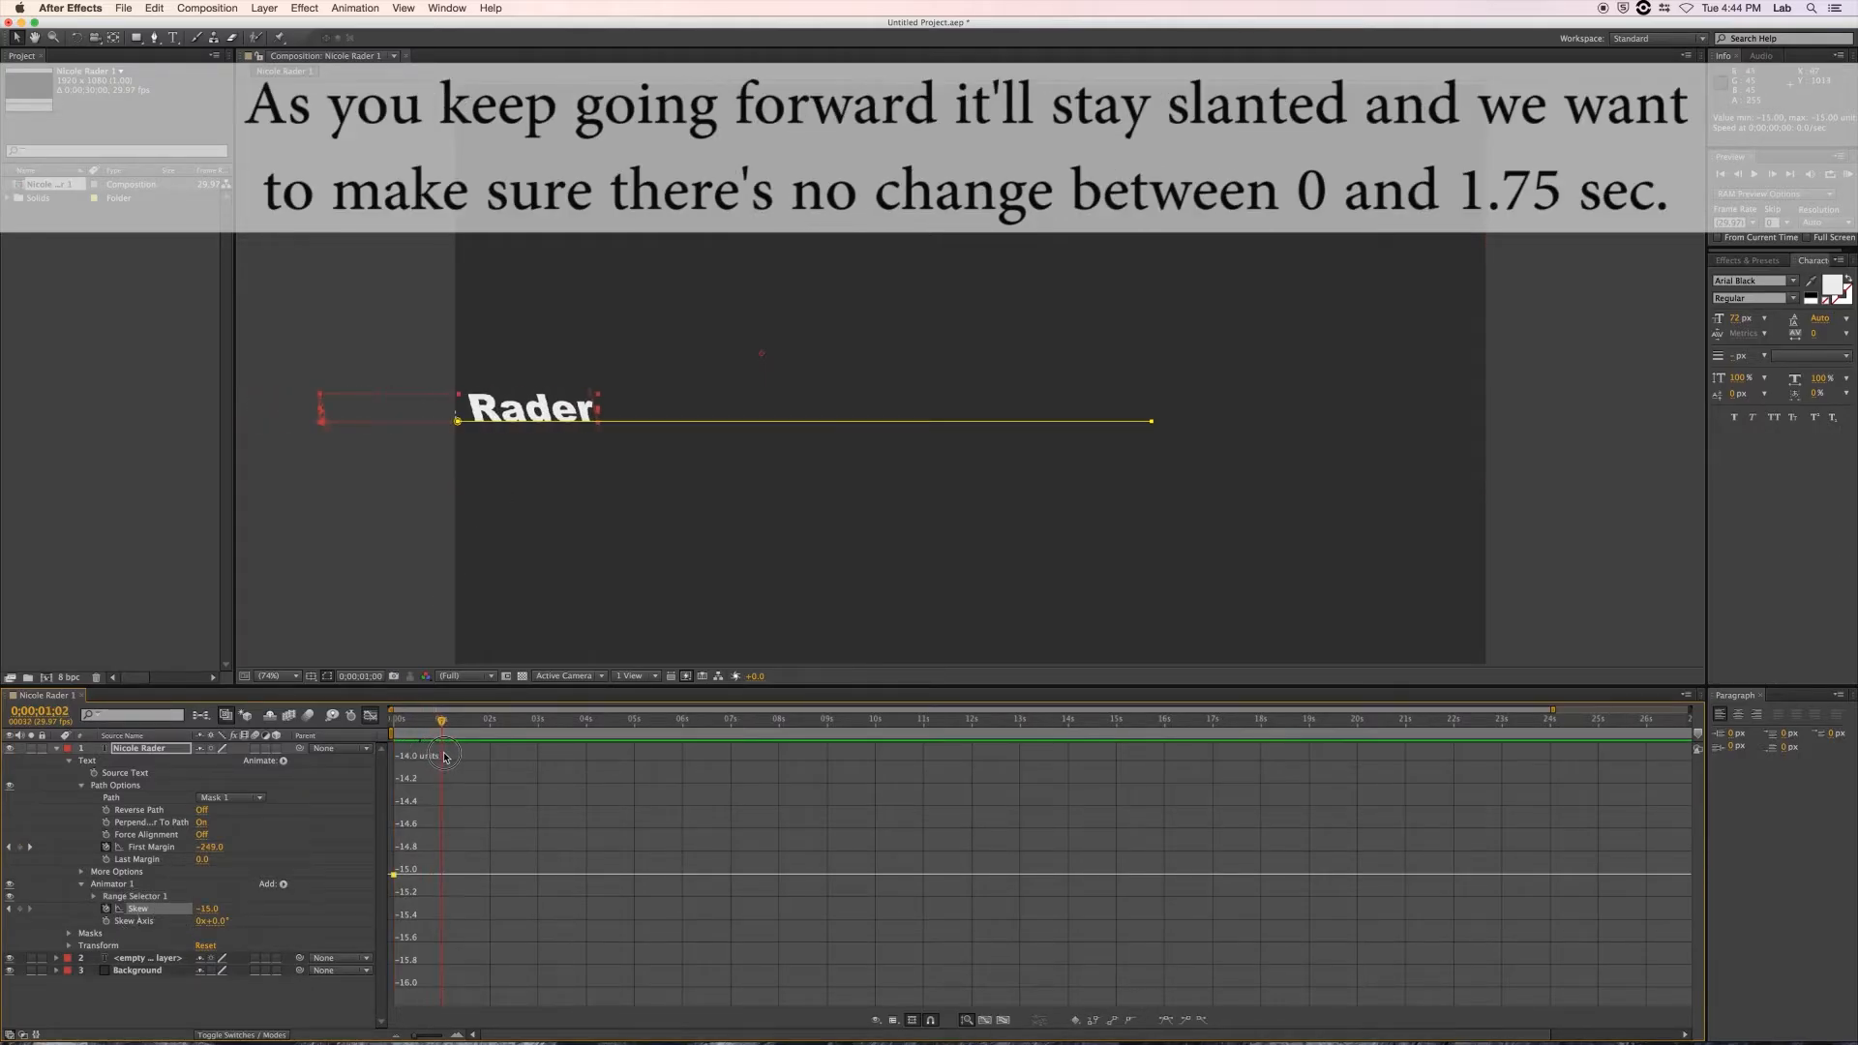
left_click_drag(445, 757, 468, 757)
mouse_move(470, 756)
left_mouse_down()
mouse_move(395, 757)
mouse_move(470, 762)
left_mouse_up()
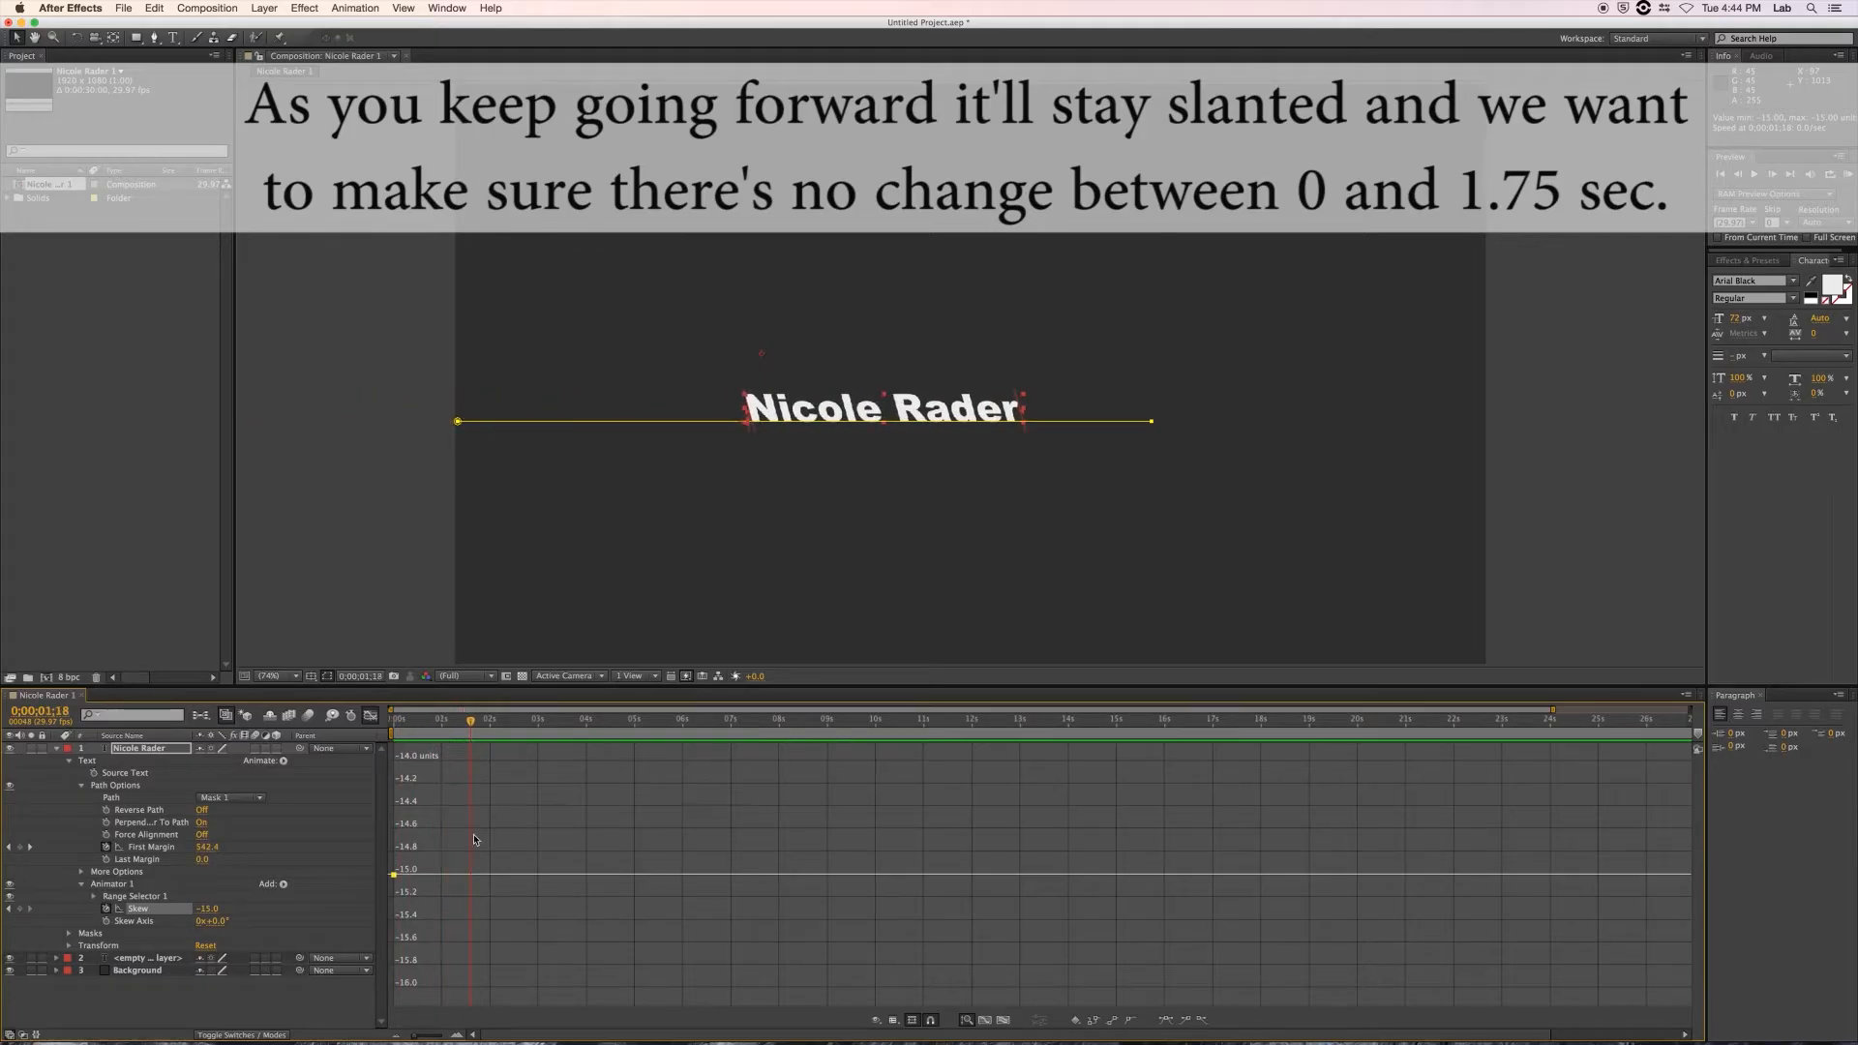
Add a Skew keyframe of -14 at the current time near 1.75 s.
left_click(209, 909)
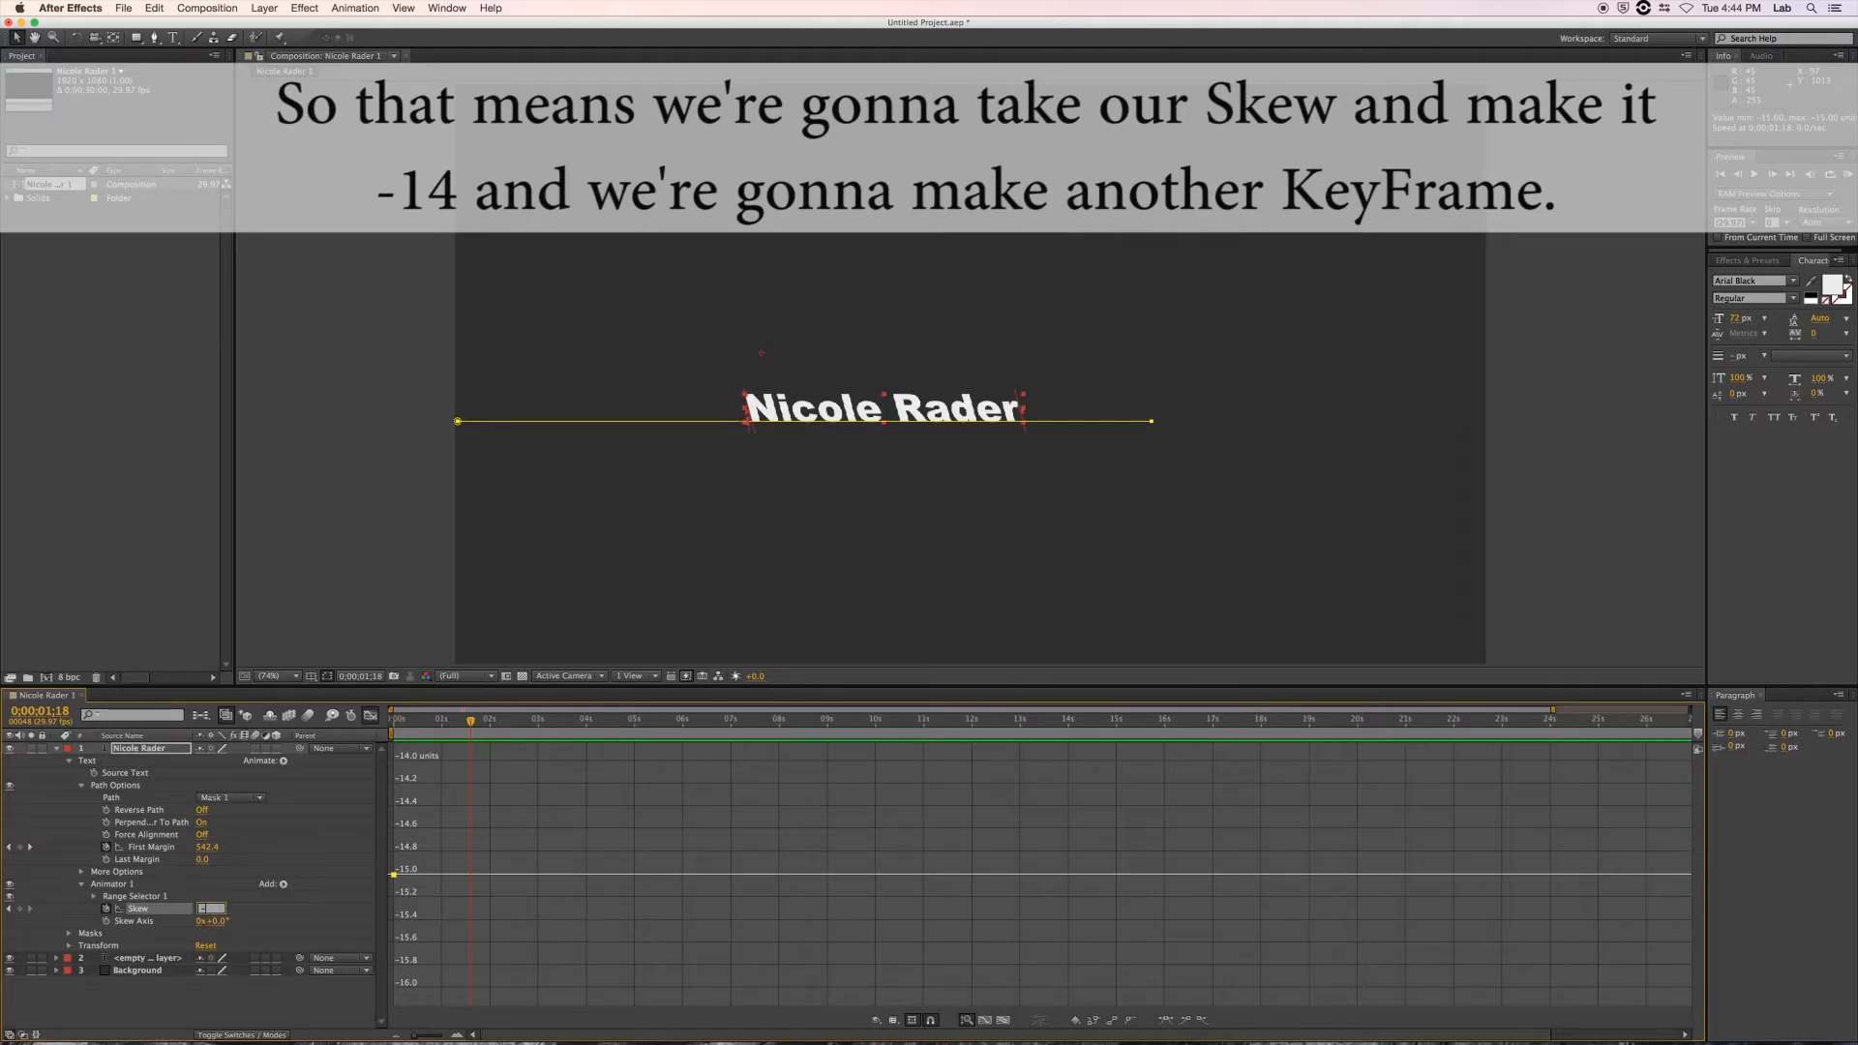
type("-14")
key("Return")
A few frames later, set Skew to 14 so the lean reverses, then check it.
left_click(471, 724)
mouse_move(472, 724)
left_mouse_down()
mouse_move(396, 725)
mouse_move(477, 738)
left_mouse_up()
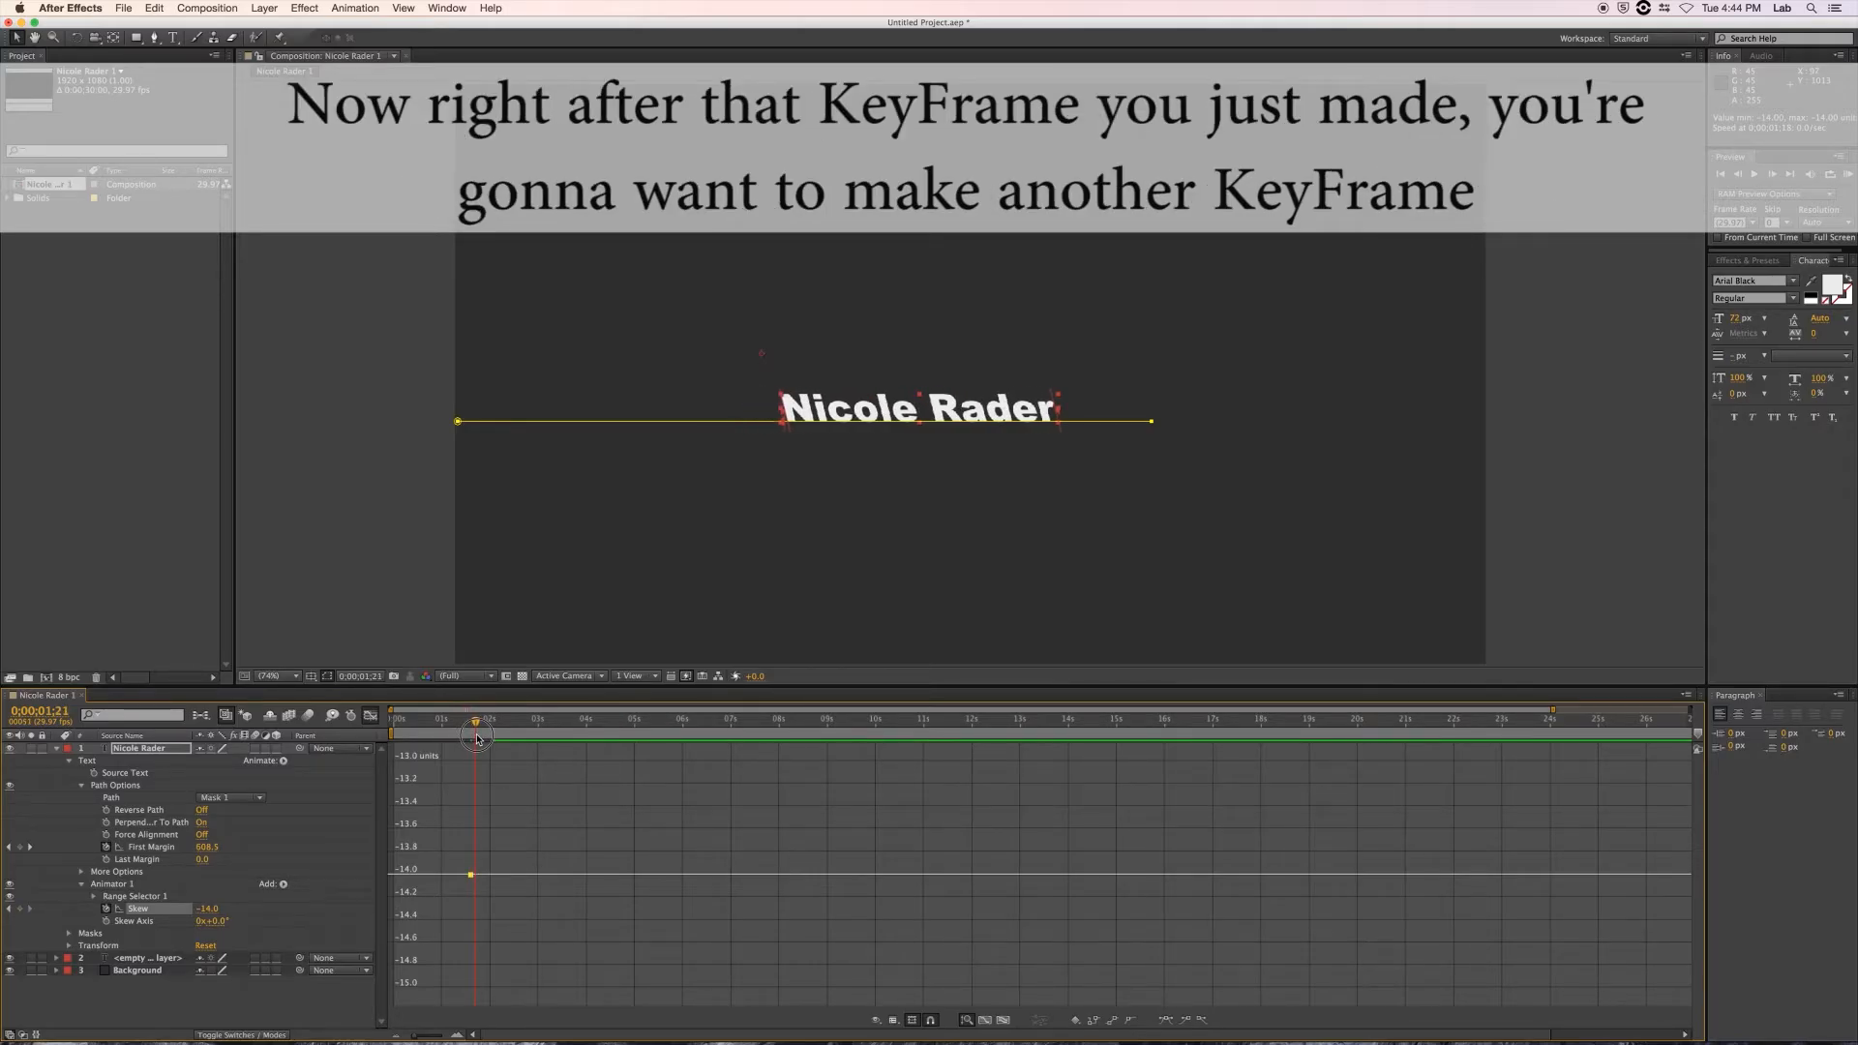
left_click_drag(208, 915, 230, 915)
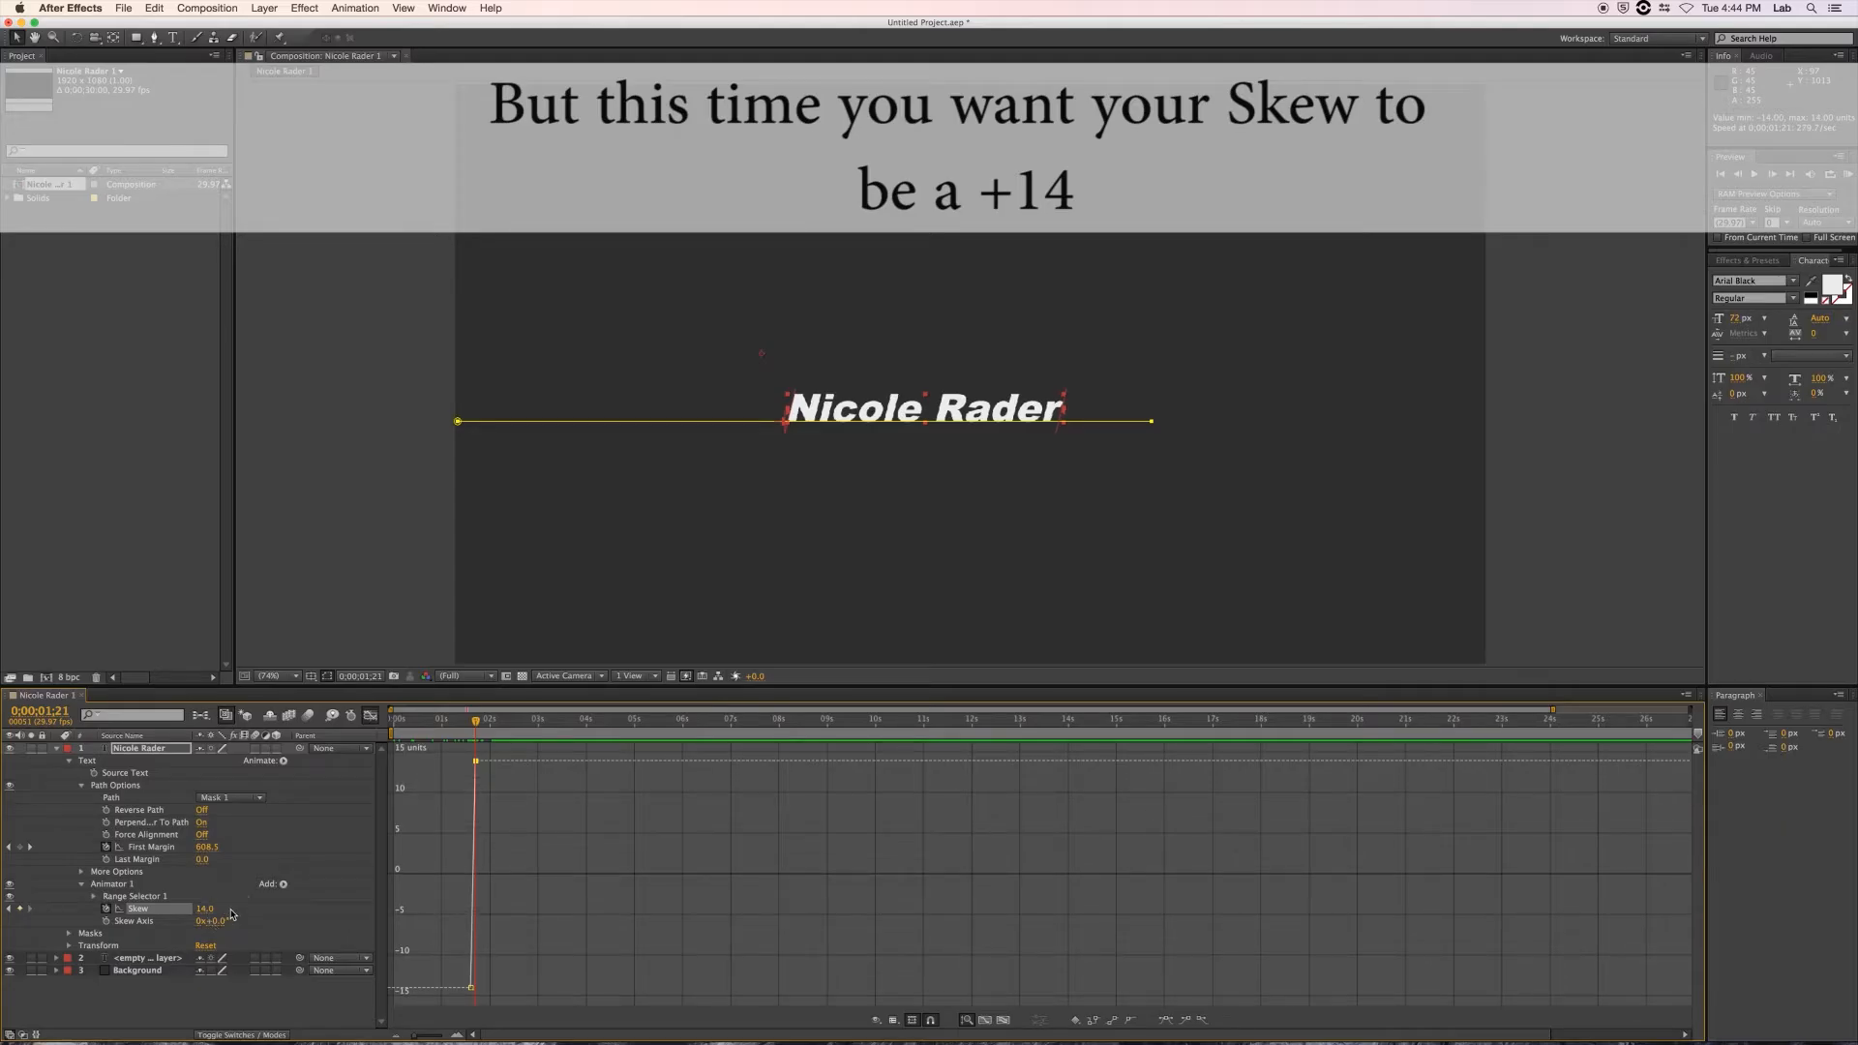
mouse_move(475, 730)
left_mouse_down()
mouse_move(455, 728)
mouse_move(497, 728)
mouse_move(444, 728)
mouse_move(496, 728)
left_mouse_up()
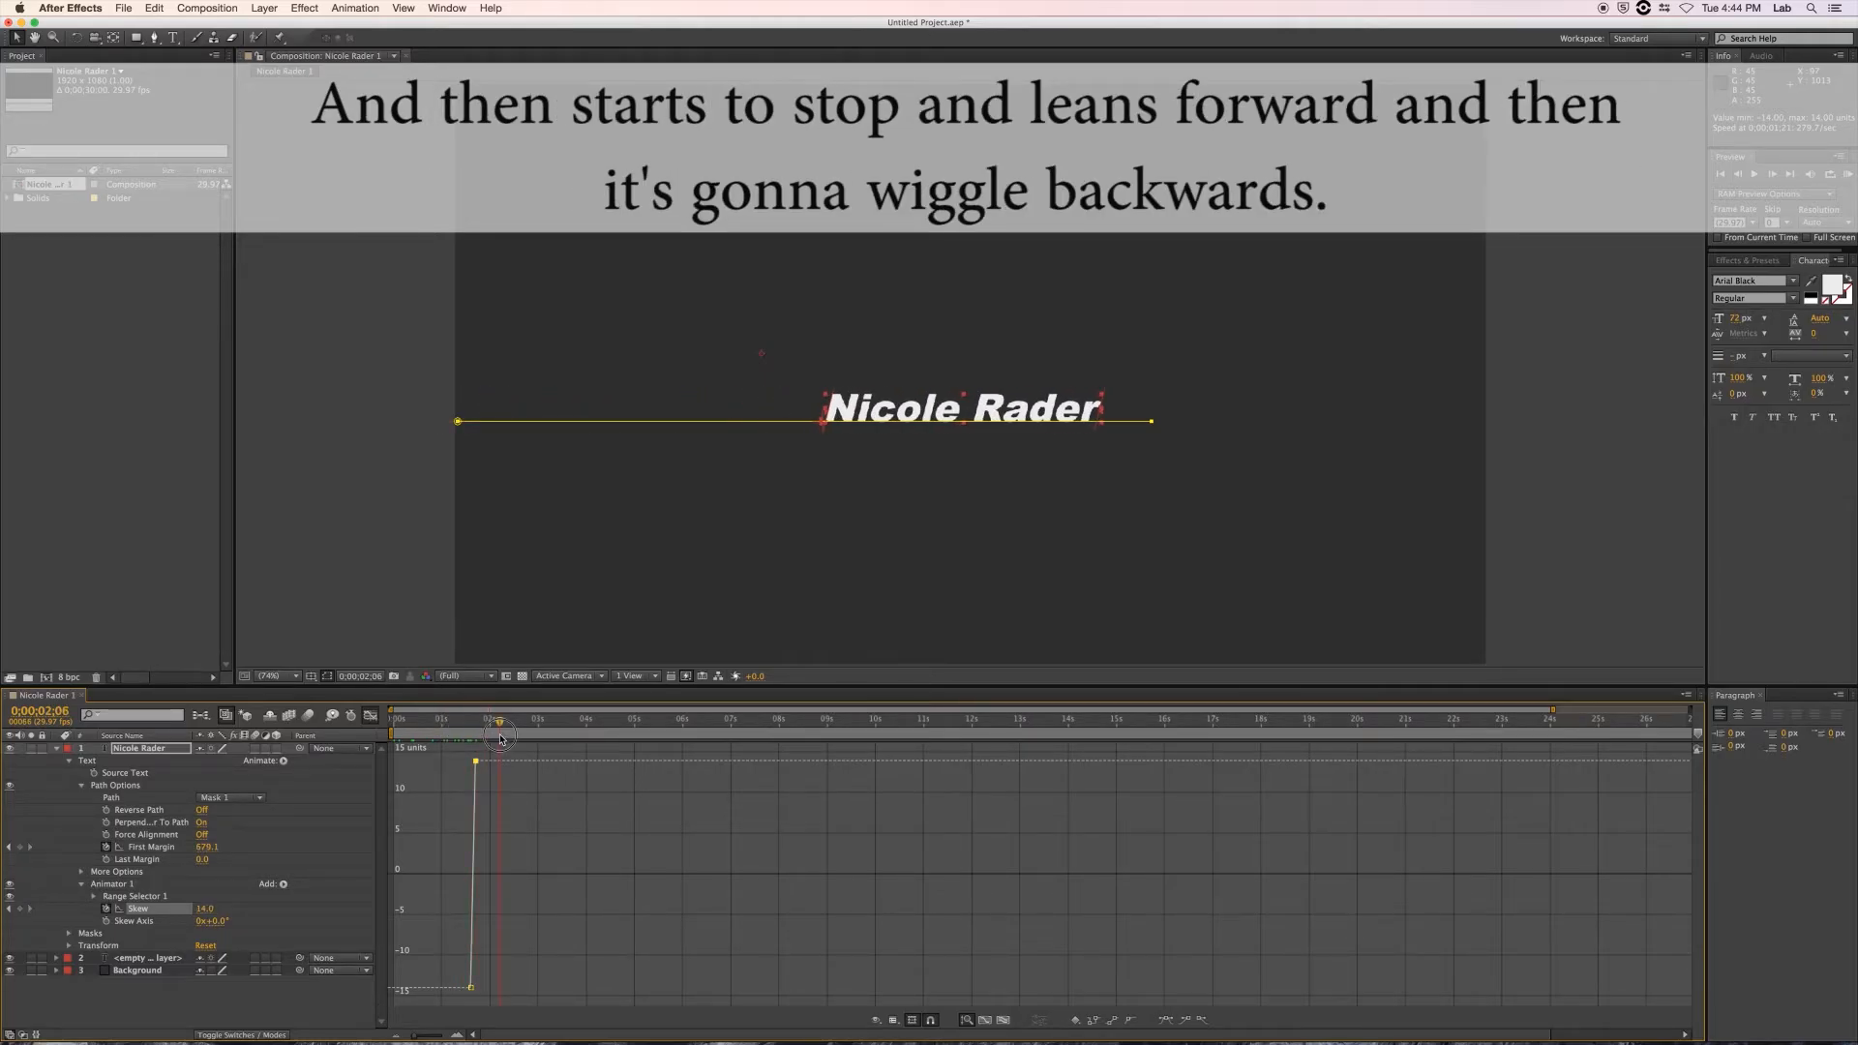
left_click_drag(499, 748, 488, 754)
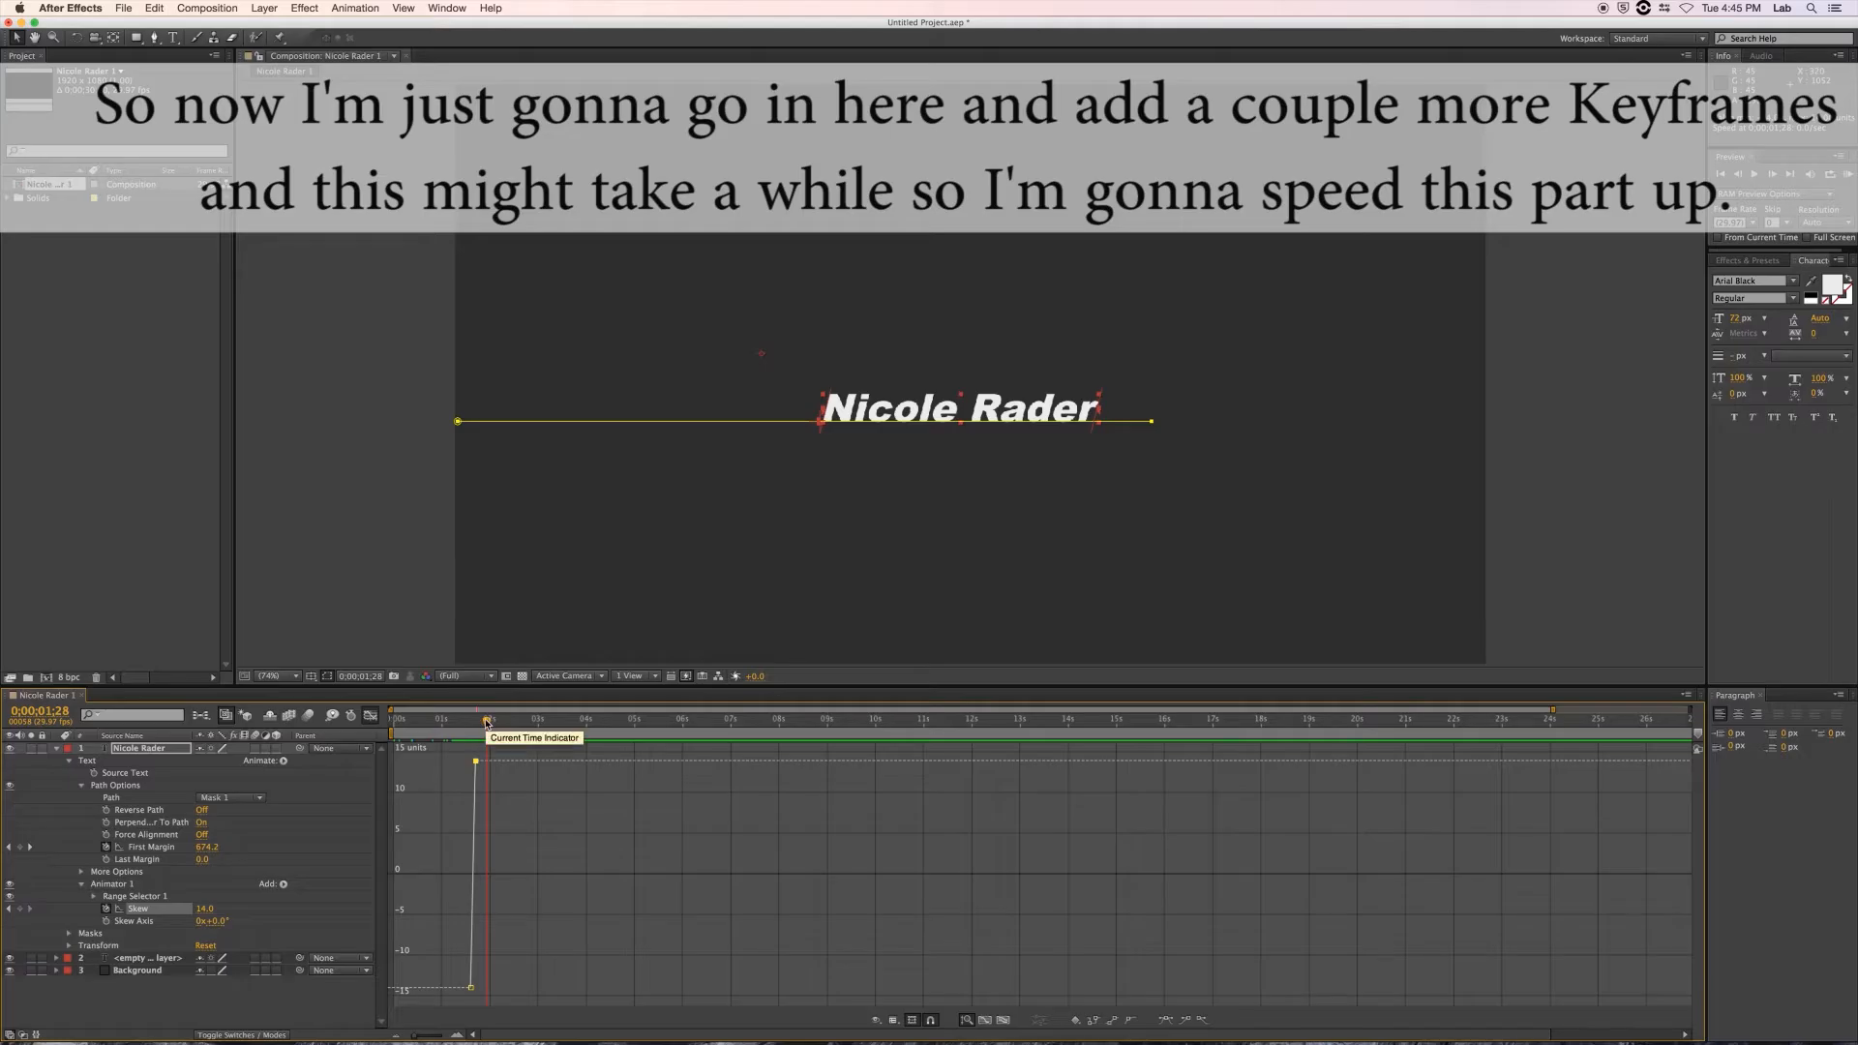
Add wobble Skew keyframes of -10, 9 and -4 a few frames apart.
left_click_drag(488, 723, 483, 743)
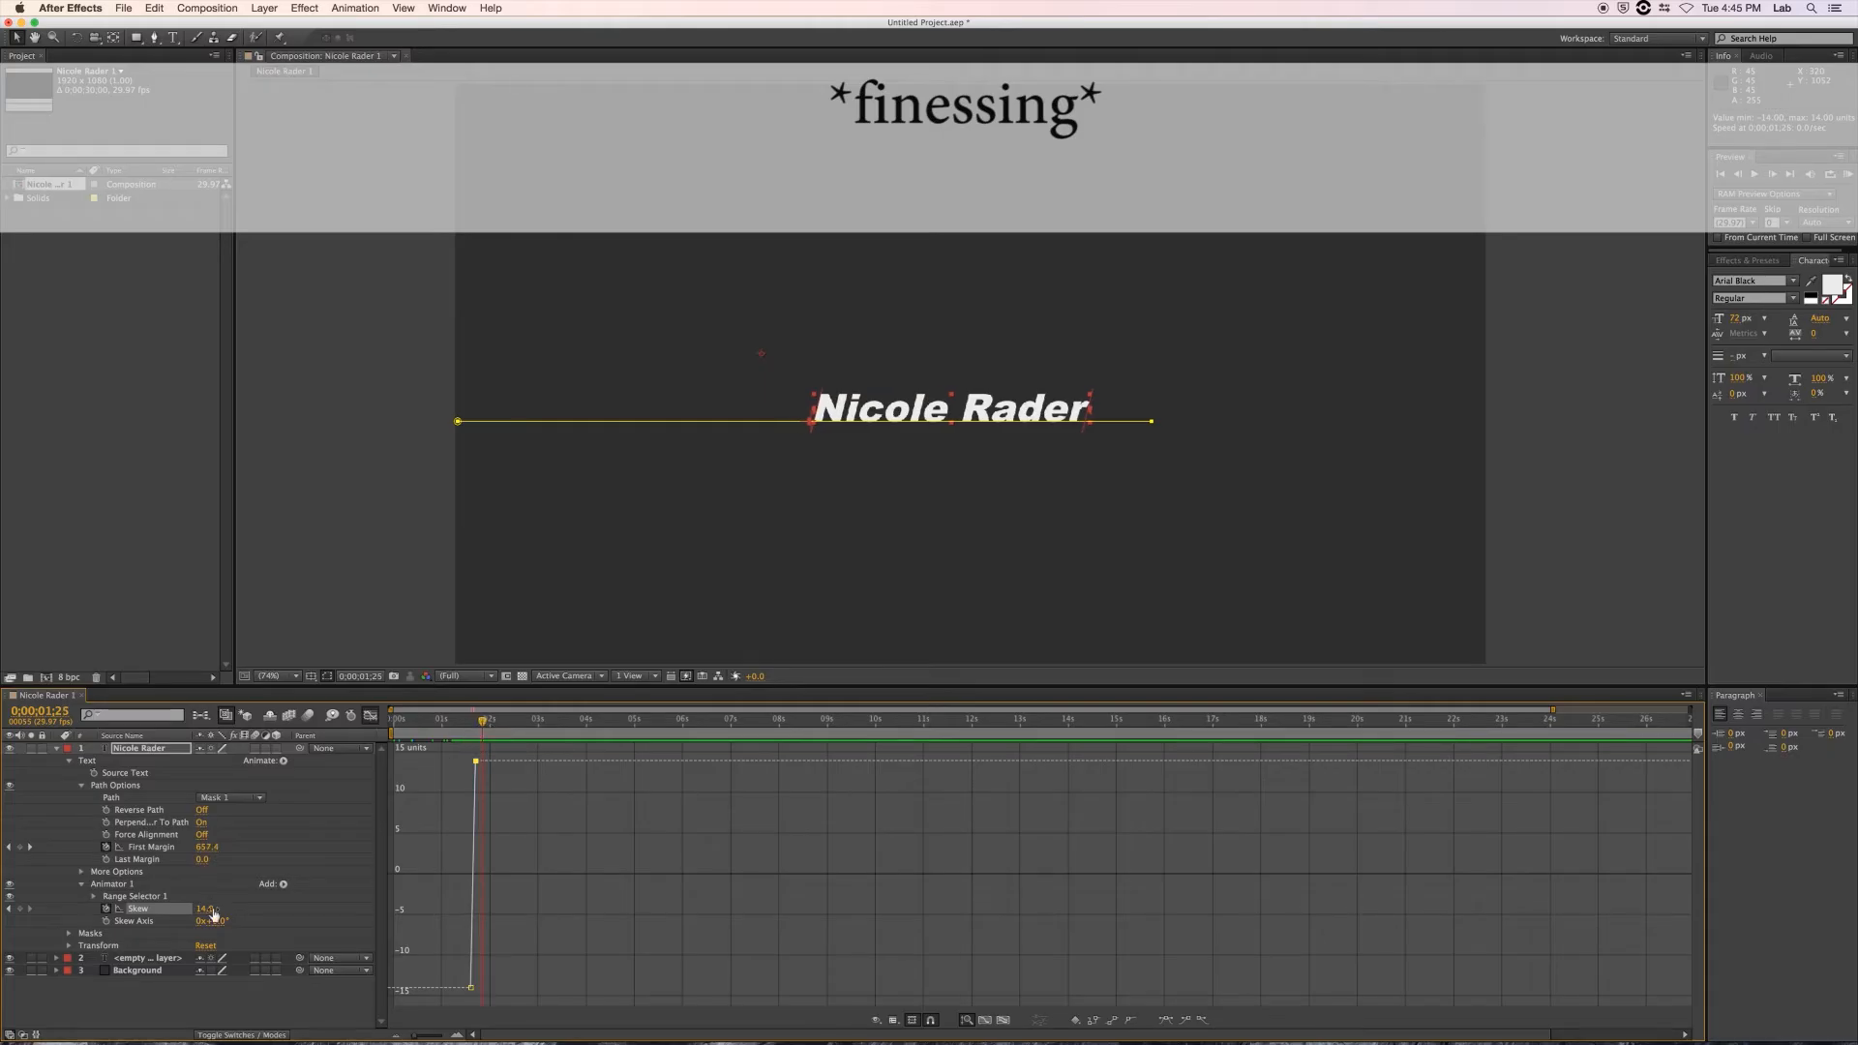
left_click_drag(213, 910, 199, 913)
left_click_drag(482, 728, 490, 725)
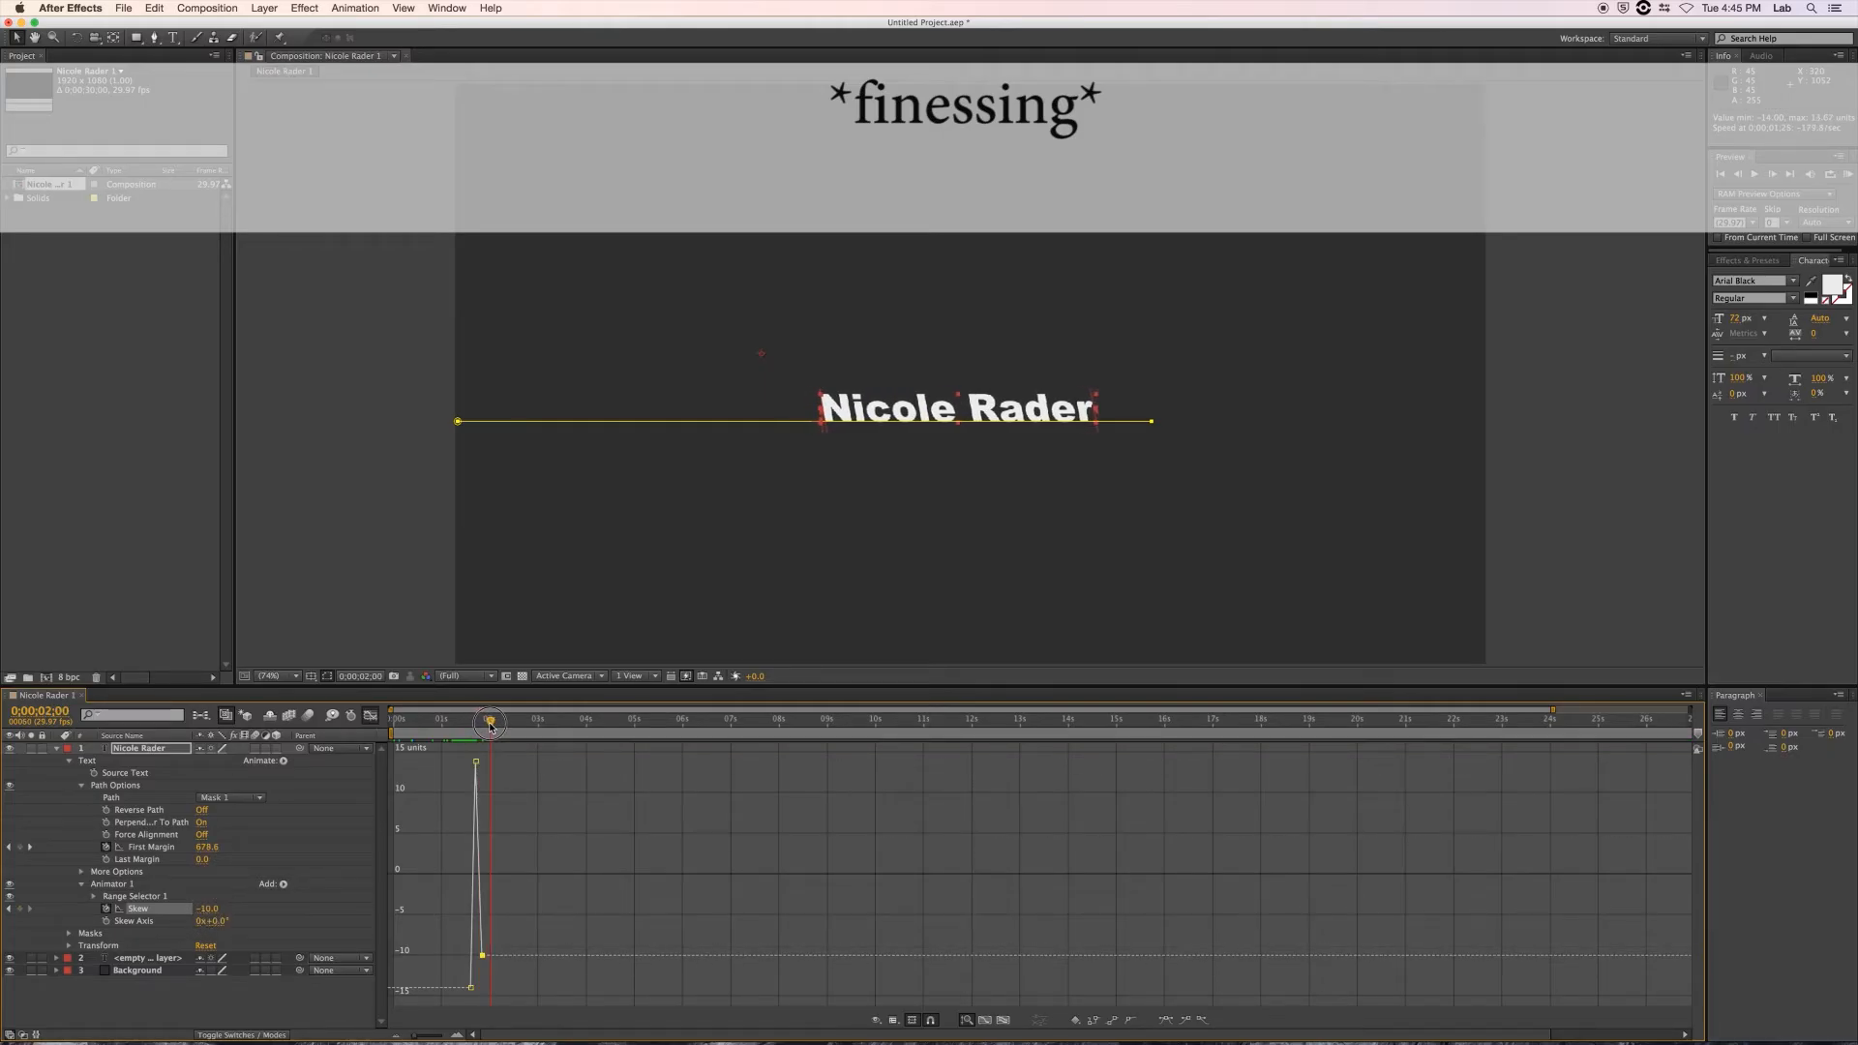
left_click_drag(207, 911, 221, 913)
left_click_drag(490, 727, 496, 728)
left_click_drag(206, 911, 196, 914)
Add further Skew keyframes of 4, 2 and 0 by 0;00;02;12, then preview the wobble.
left_click_drag(496, 725, 500, 725)
left_click_drag(203, 911, 211, 915)
left_click_drag(502, 724, 505, 726)
left_click_drag(205, 911, 197, 912)
left_click_drag(505, 727, 510, 726)
left_click_drag(205, 911, 200, 911)
mouse_move(510, 725)
left_mouse_down()
mouse_move(456, 726)
mouse_move(526, 726)
left_mouse_up()
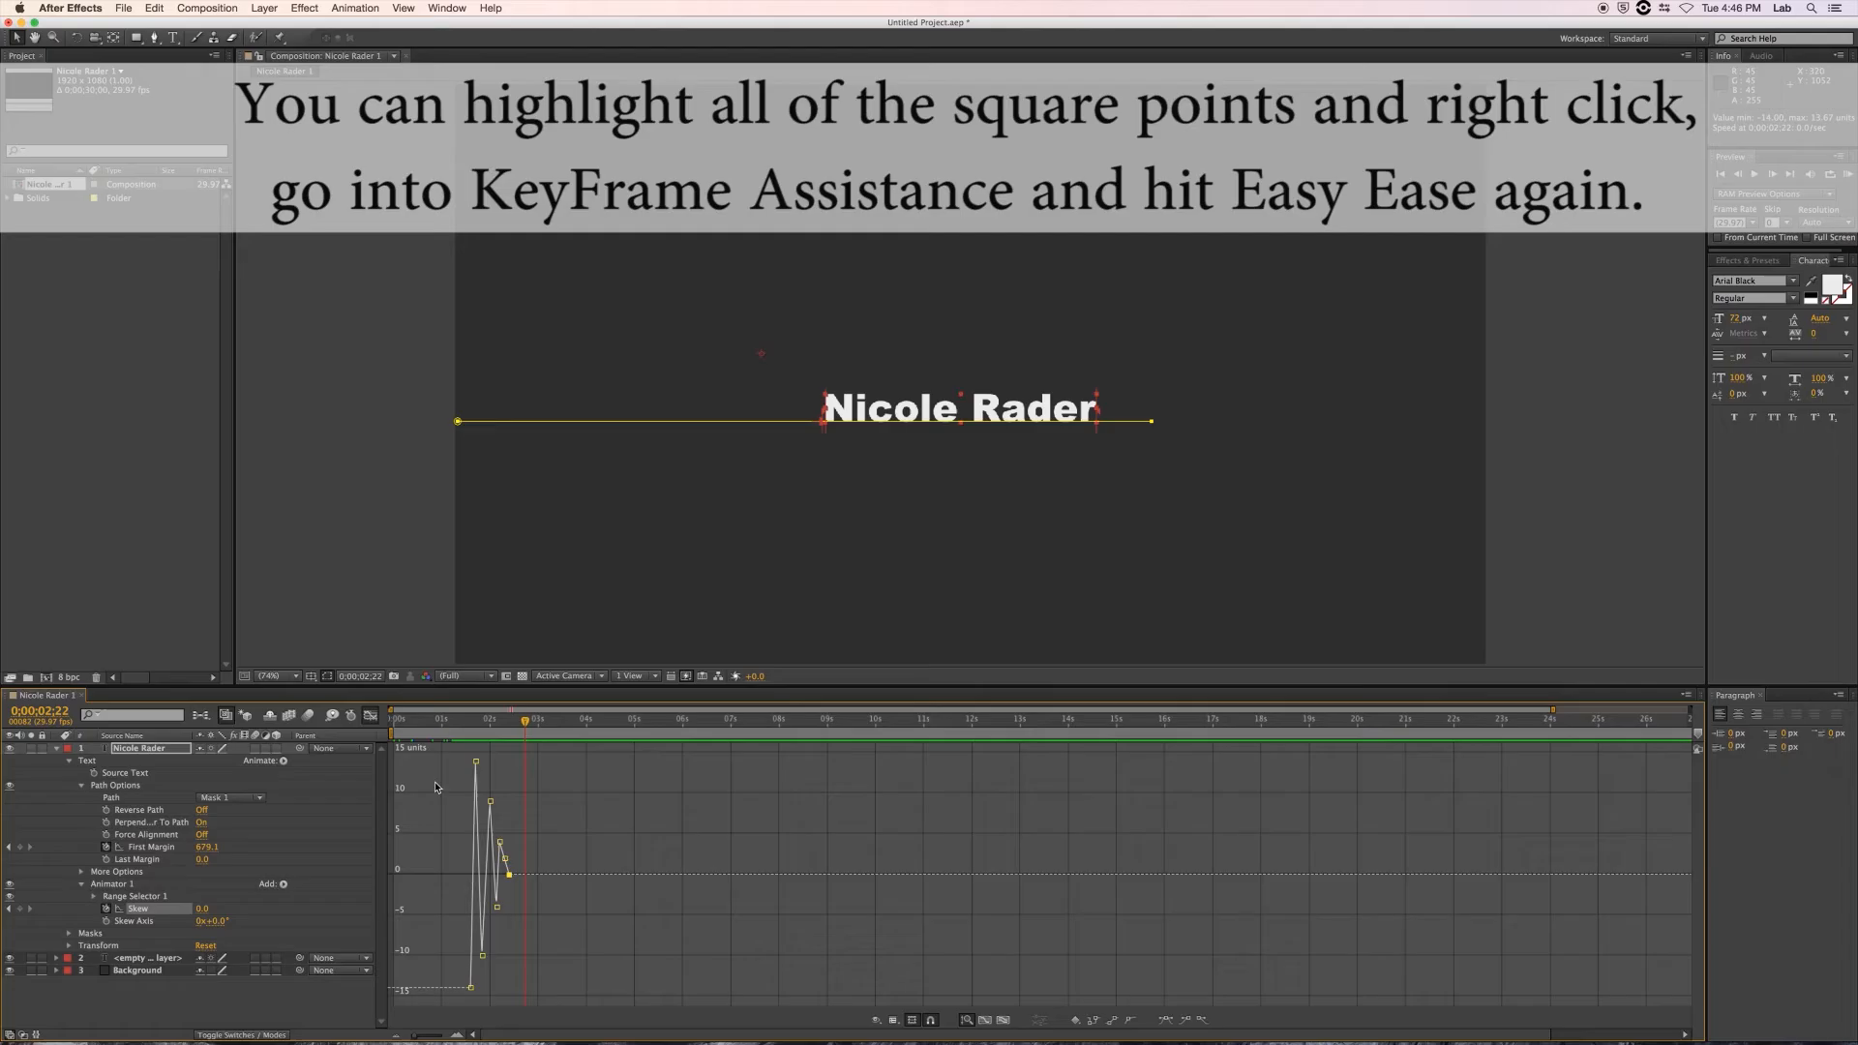
Apply Easy Ease to all the Skew keyframes in the Graph Editor and preview the result.
left_click_drag(430, 764, 573, 1014)
right_click(500, 909)
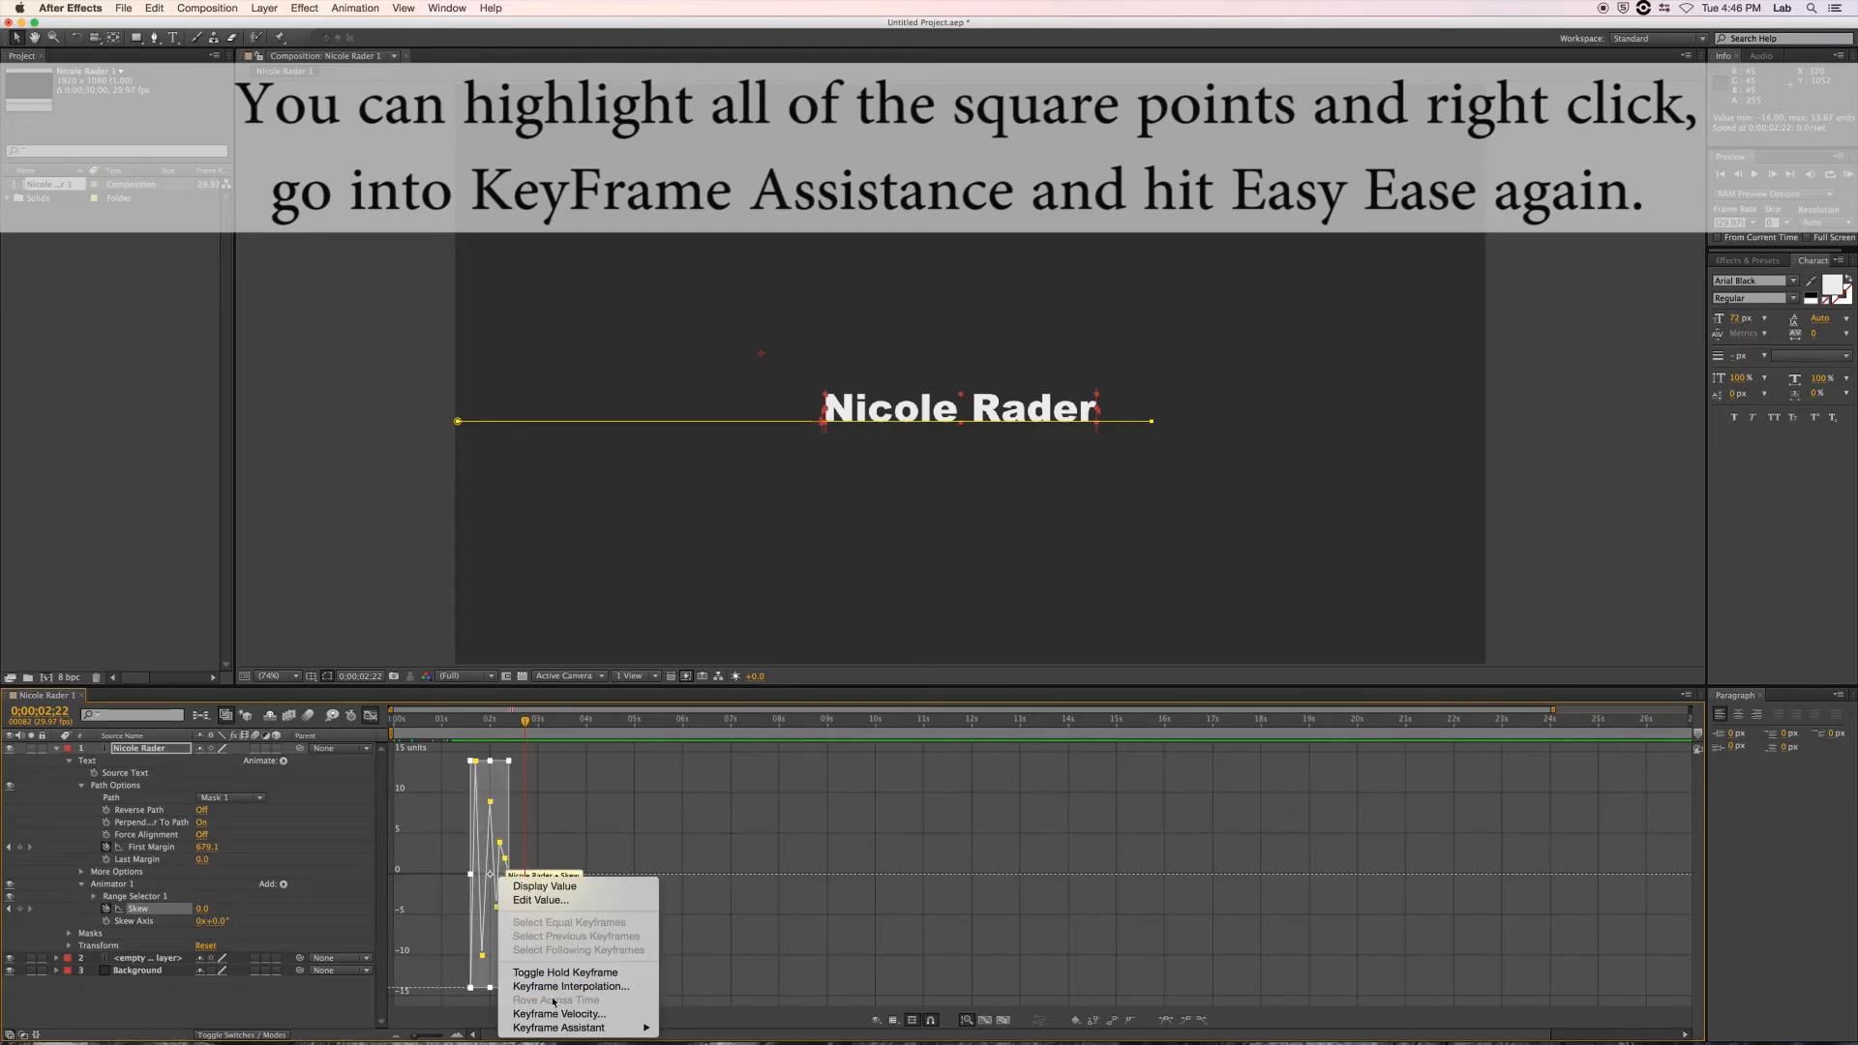
mouse_move(571, 1027)
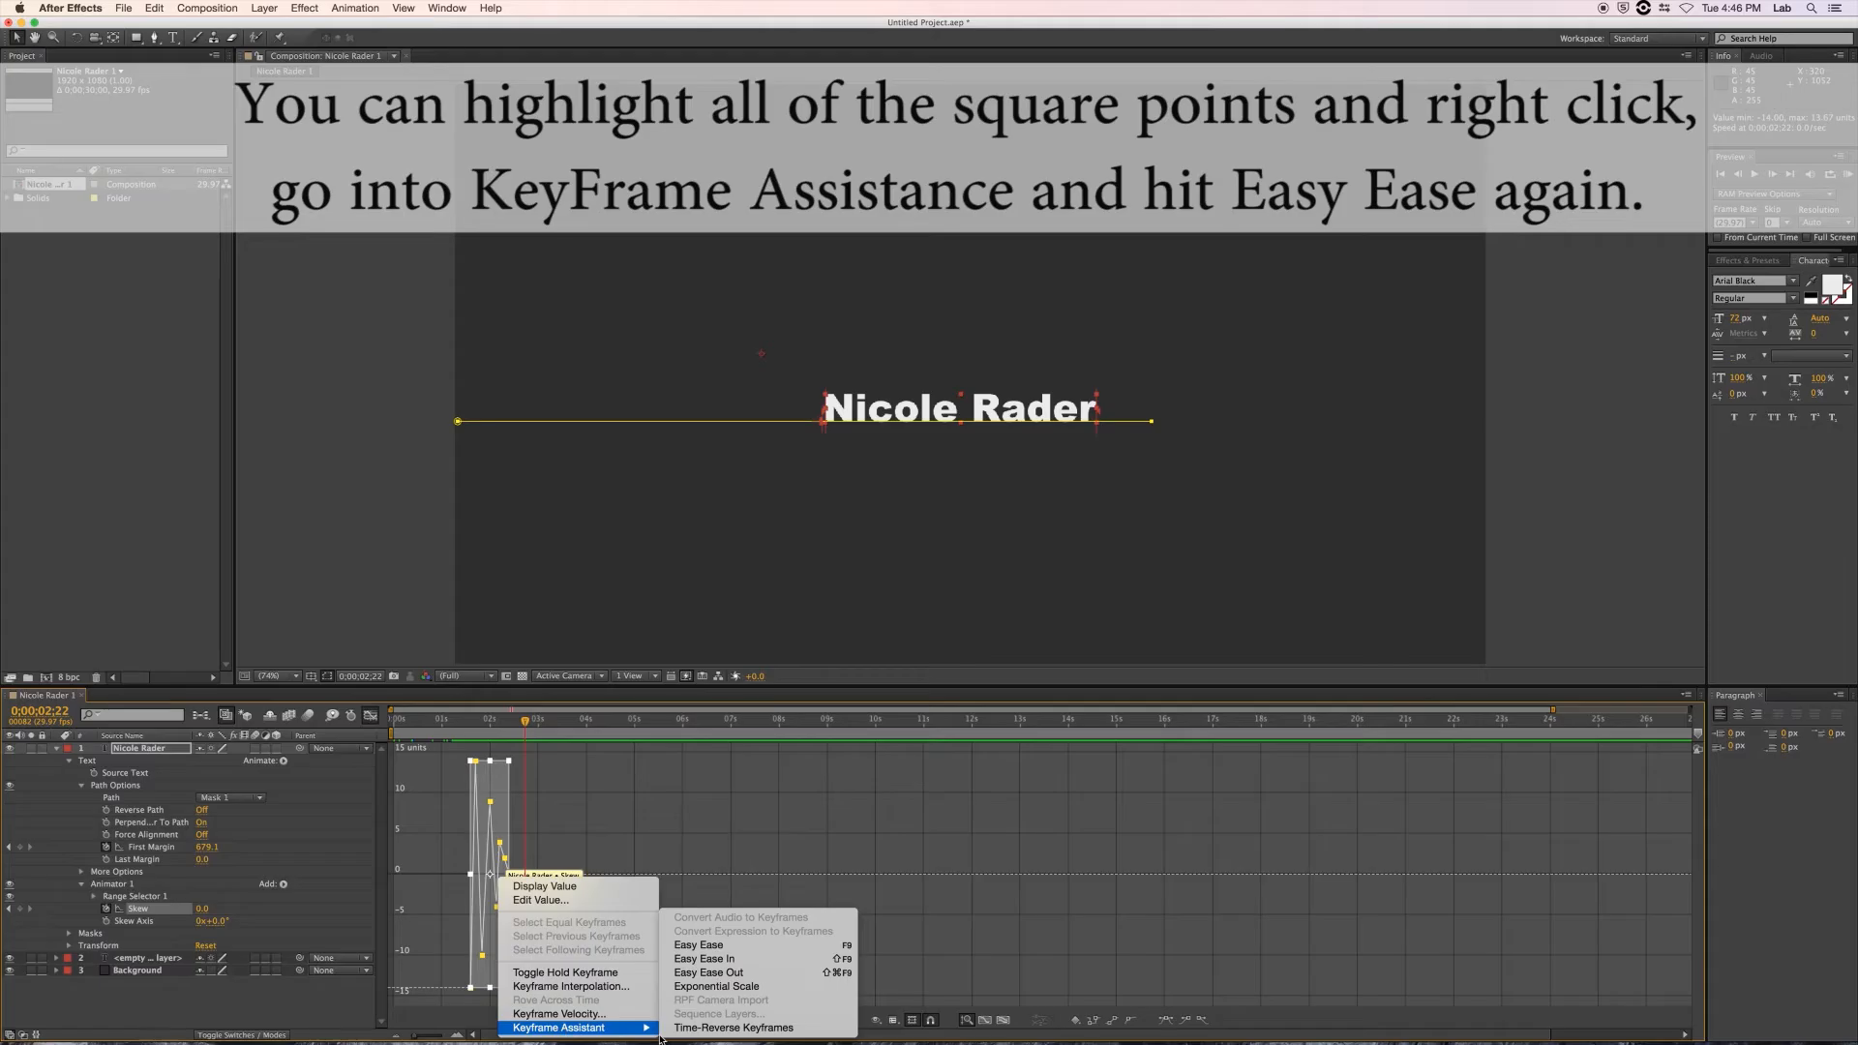
left_click(703, 946)
left_click_drag(525, 721, 437, 724)
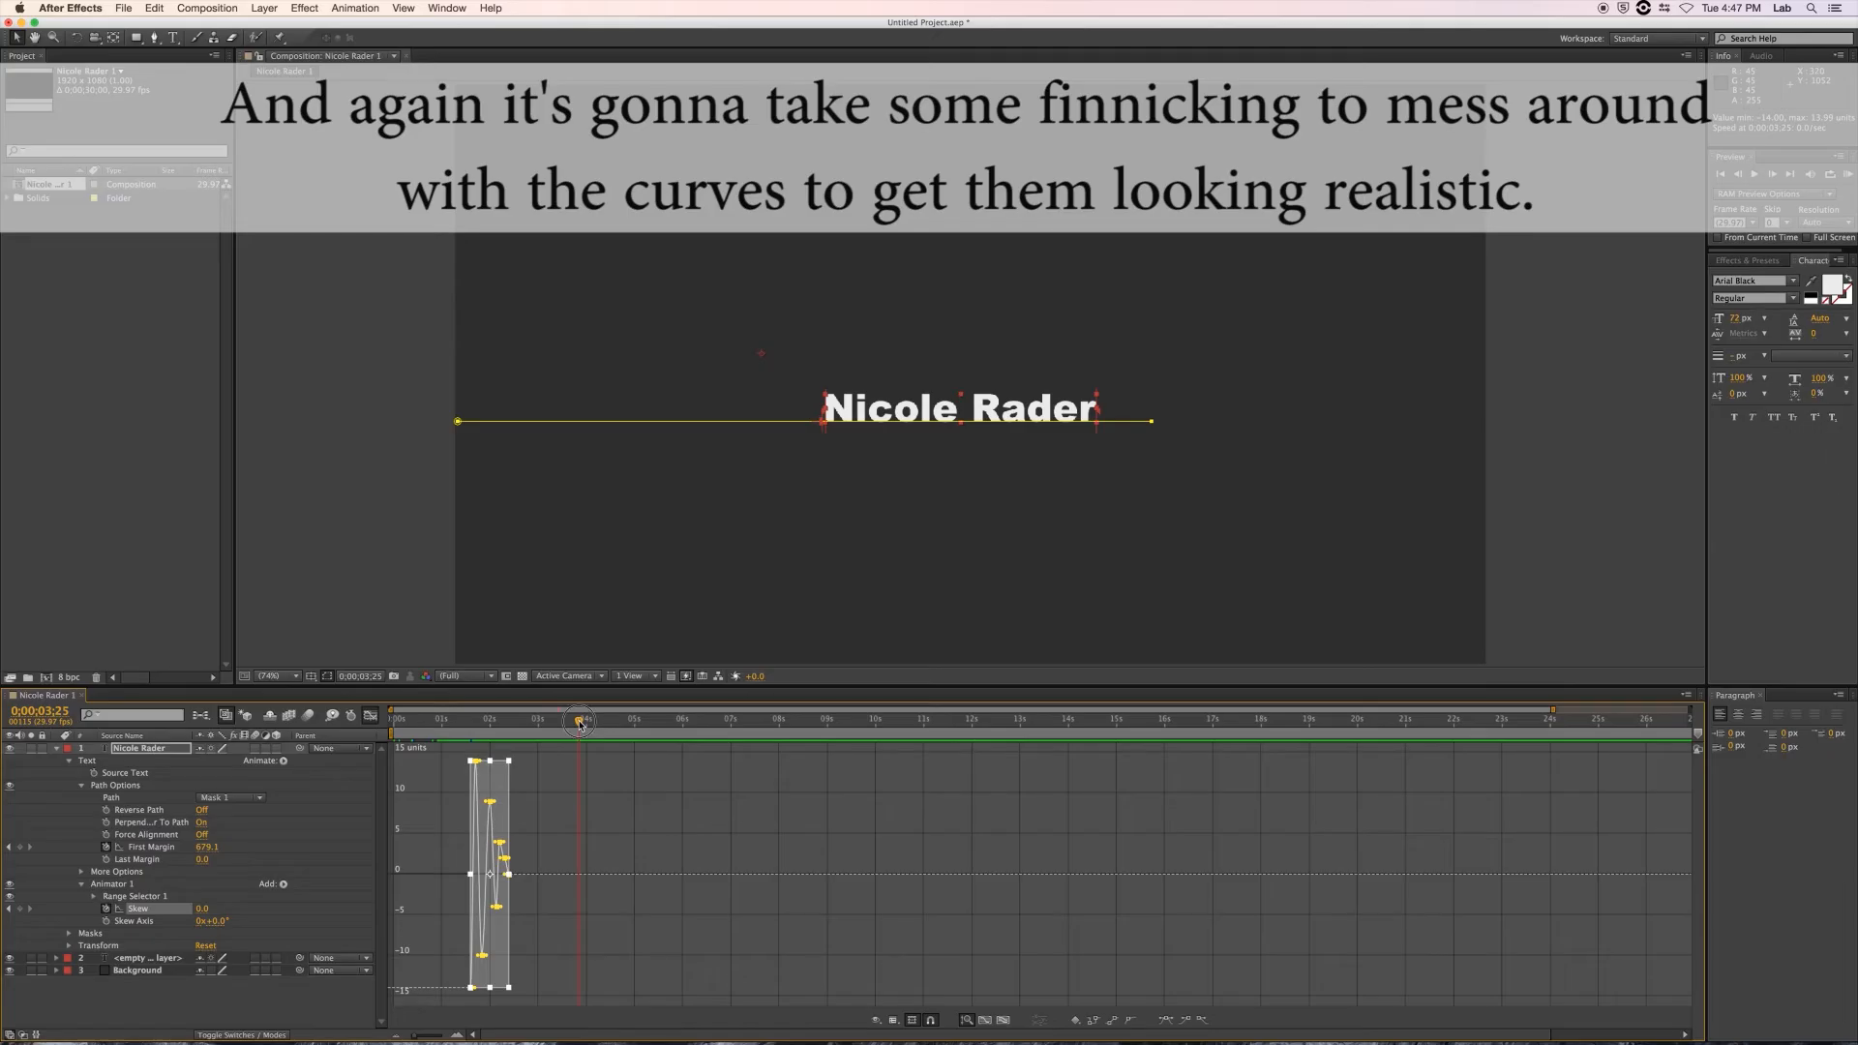
Zoom into the graph and pull out the peak Skew keyframe's Bezier handle to round the curve.
left_click_drag(580, 721, 465, 720)
left_click(475, 760)
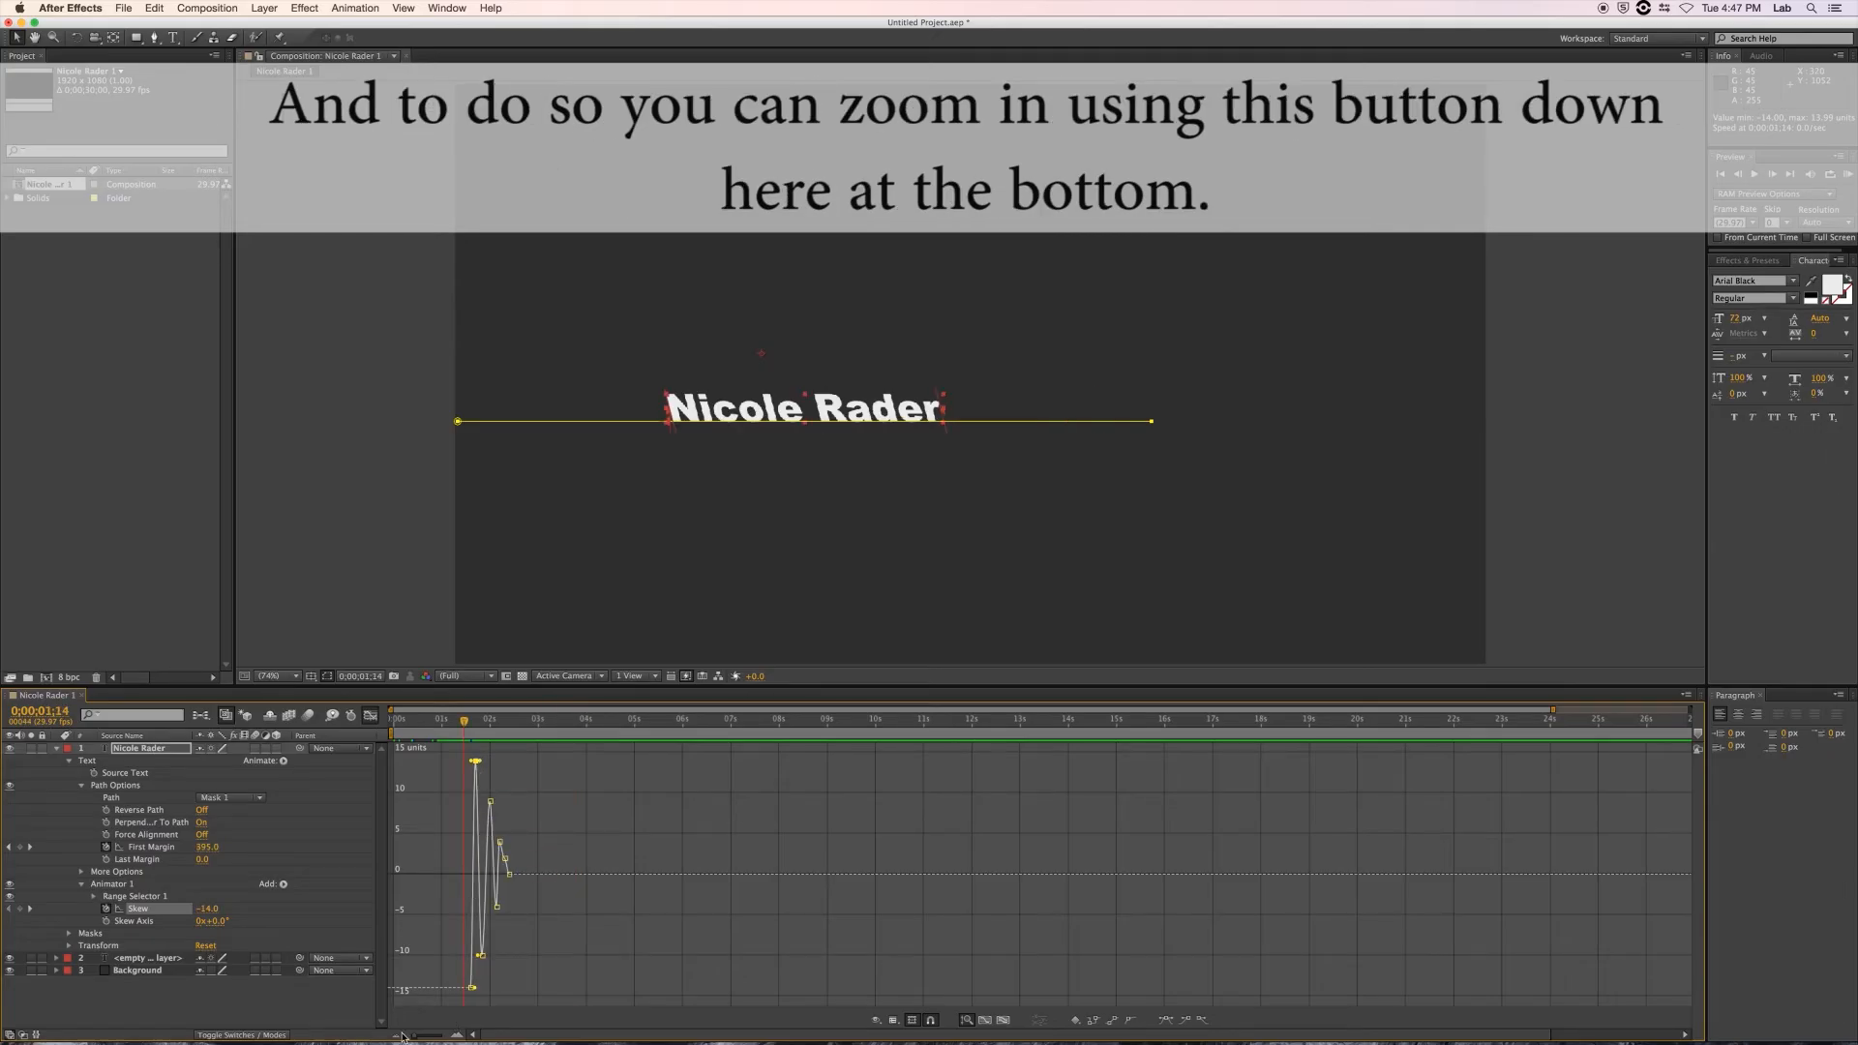
left_click_drag(414, 1038, 437, 1038)
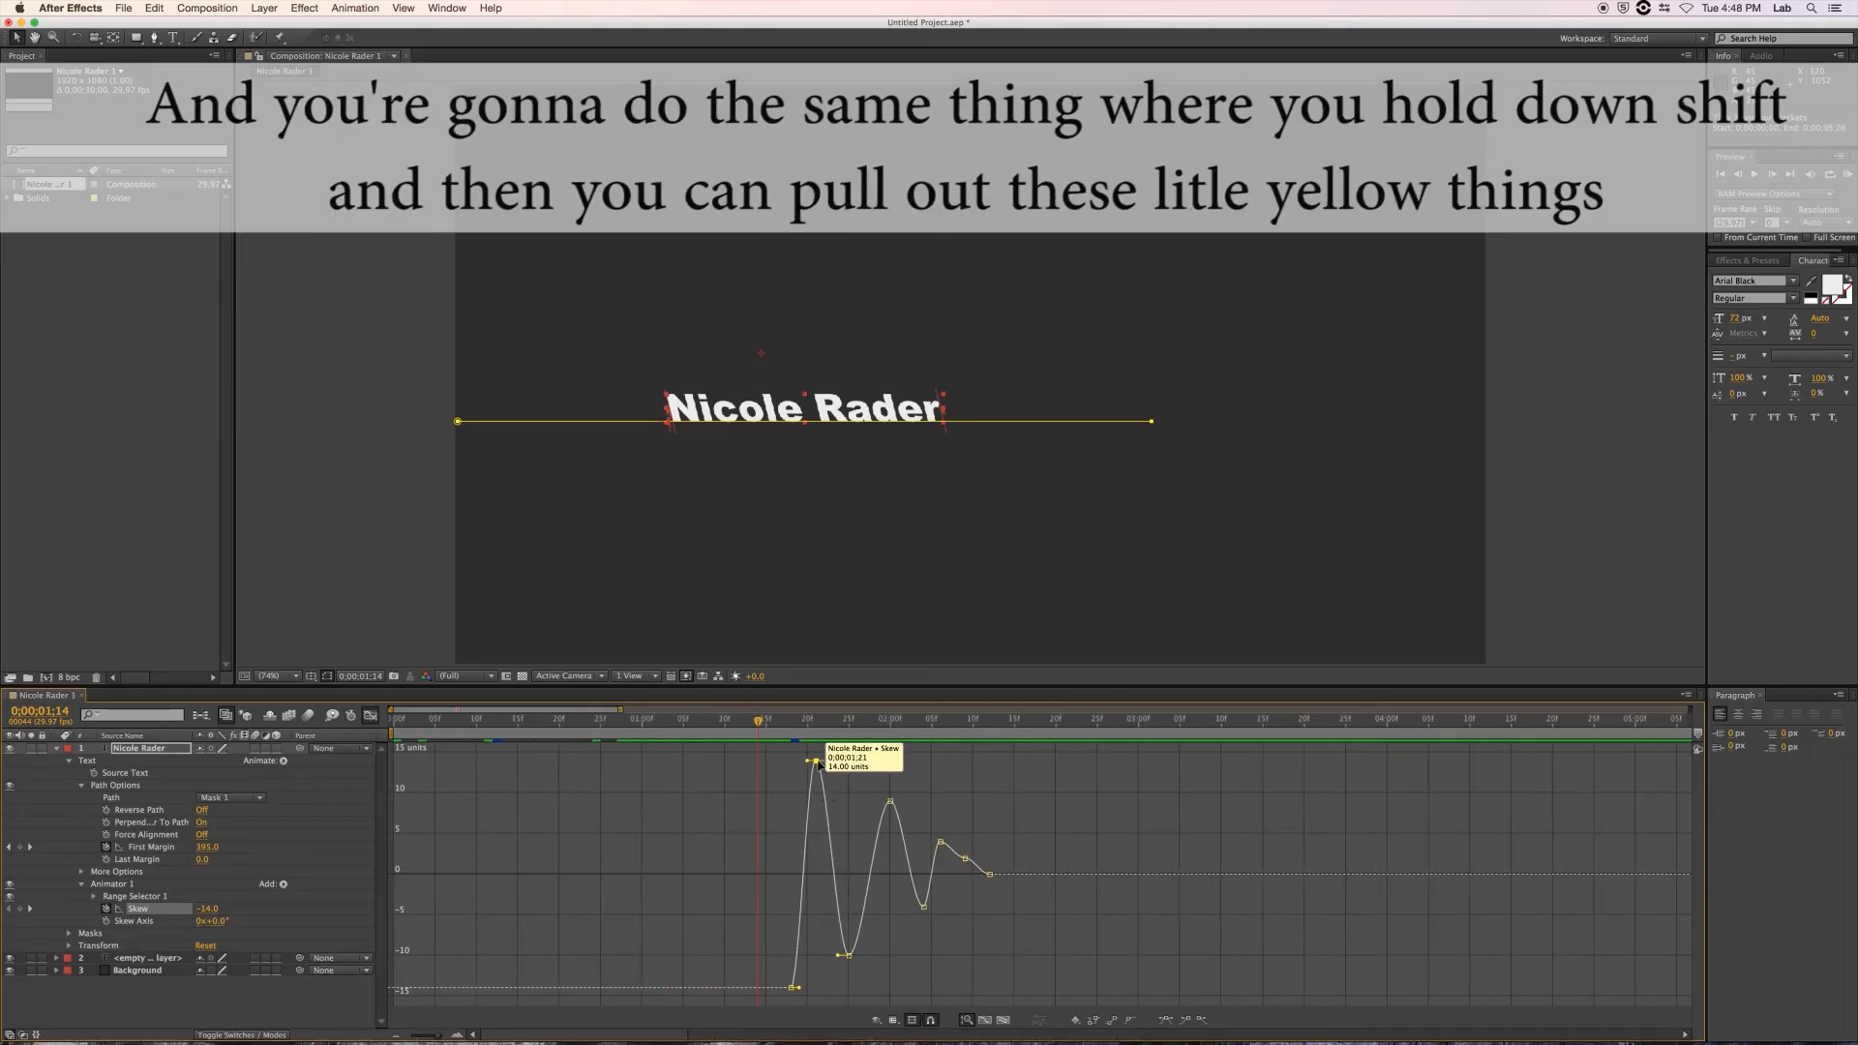
left_click_drag(807, 762, 836, 764)
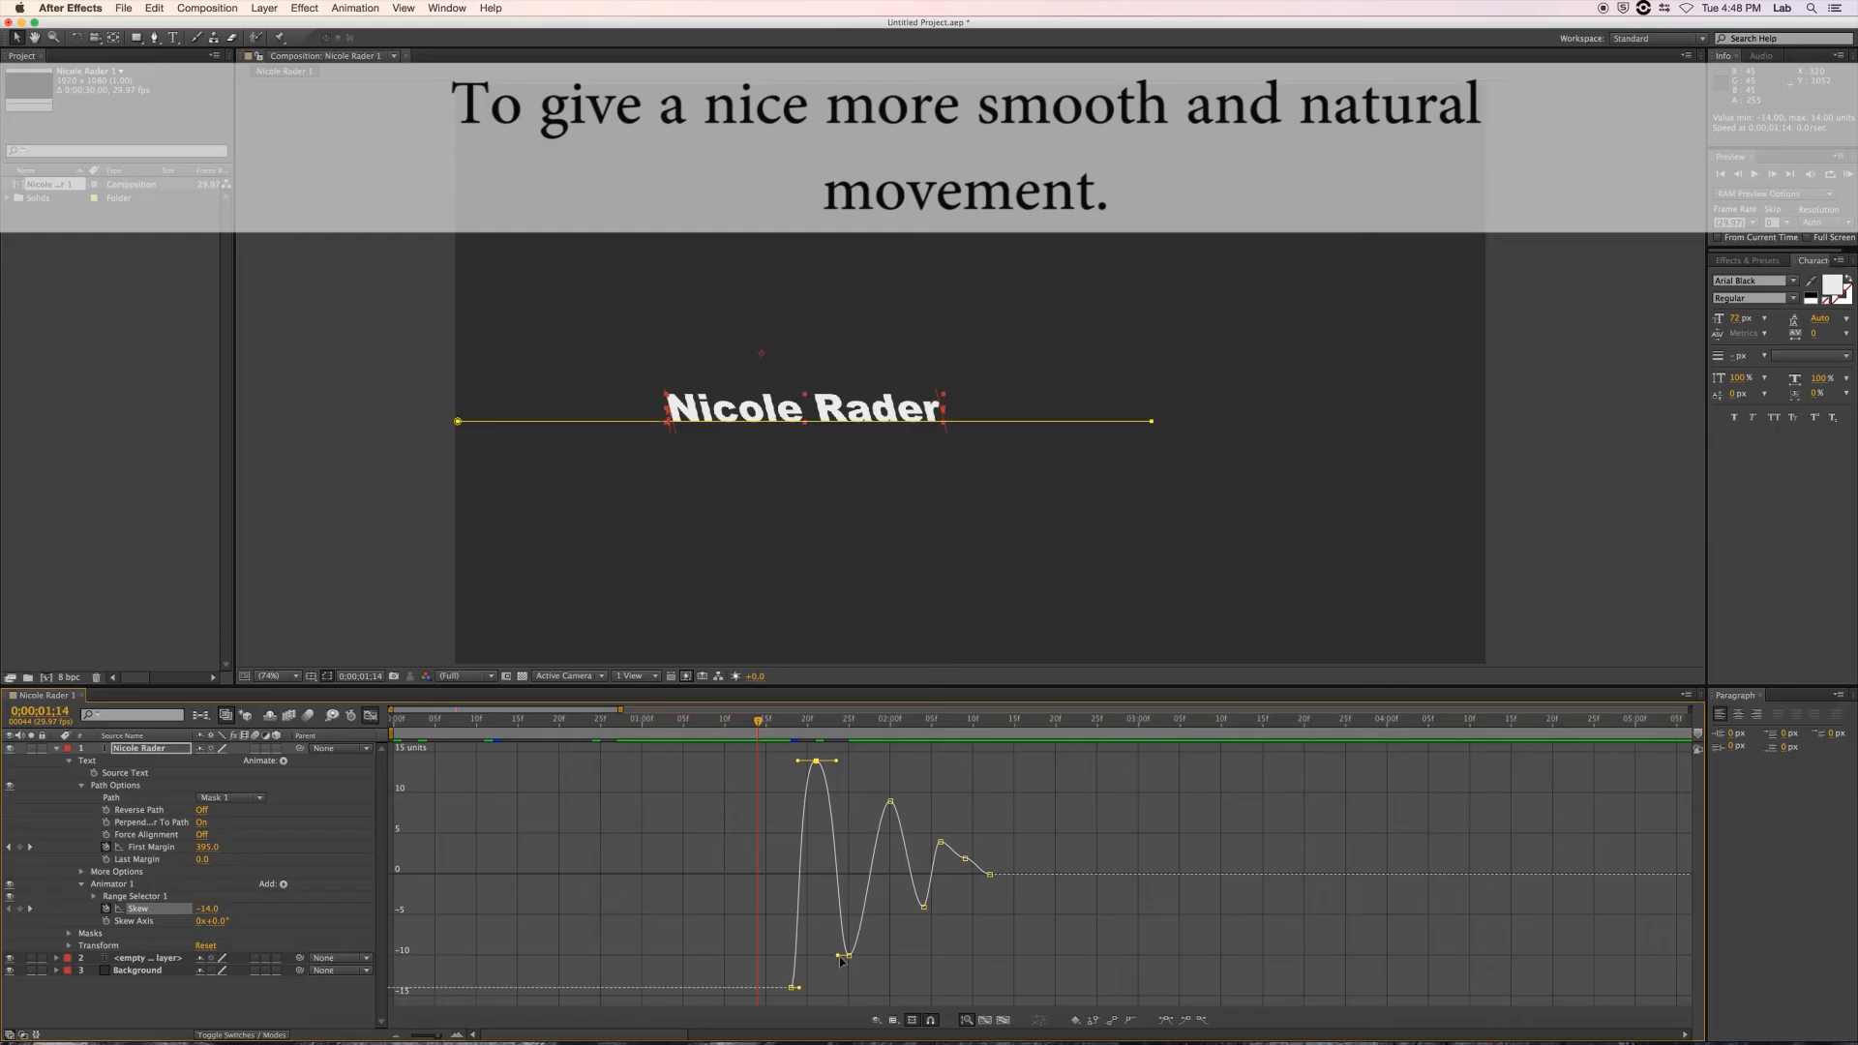
Squeeze the final small Skew keyframes closer together, then return to the start.
left_click_drag(839, 960, 907, 805)
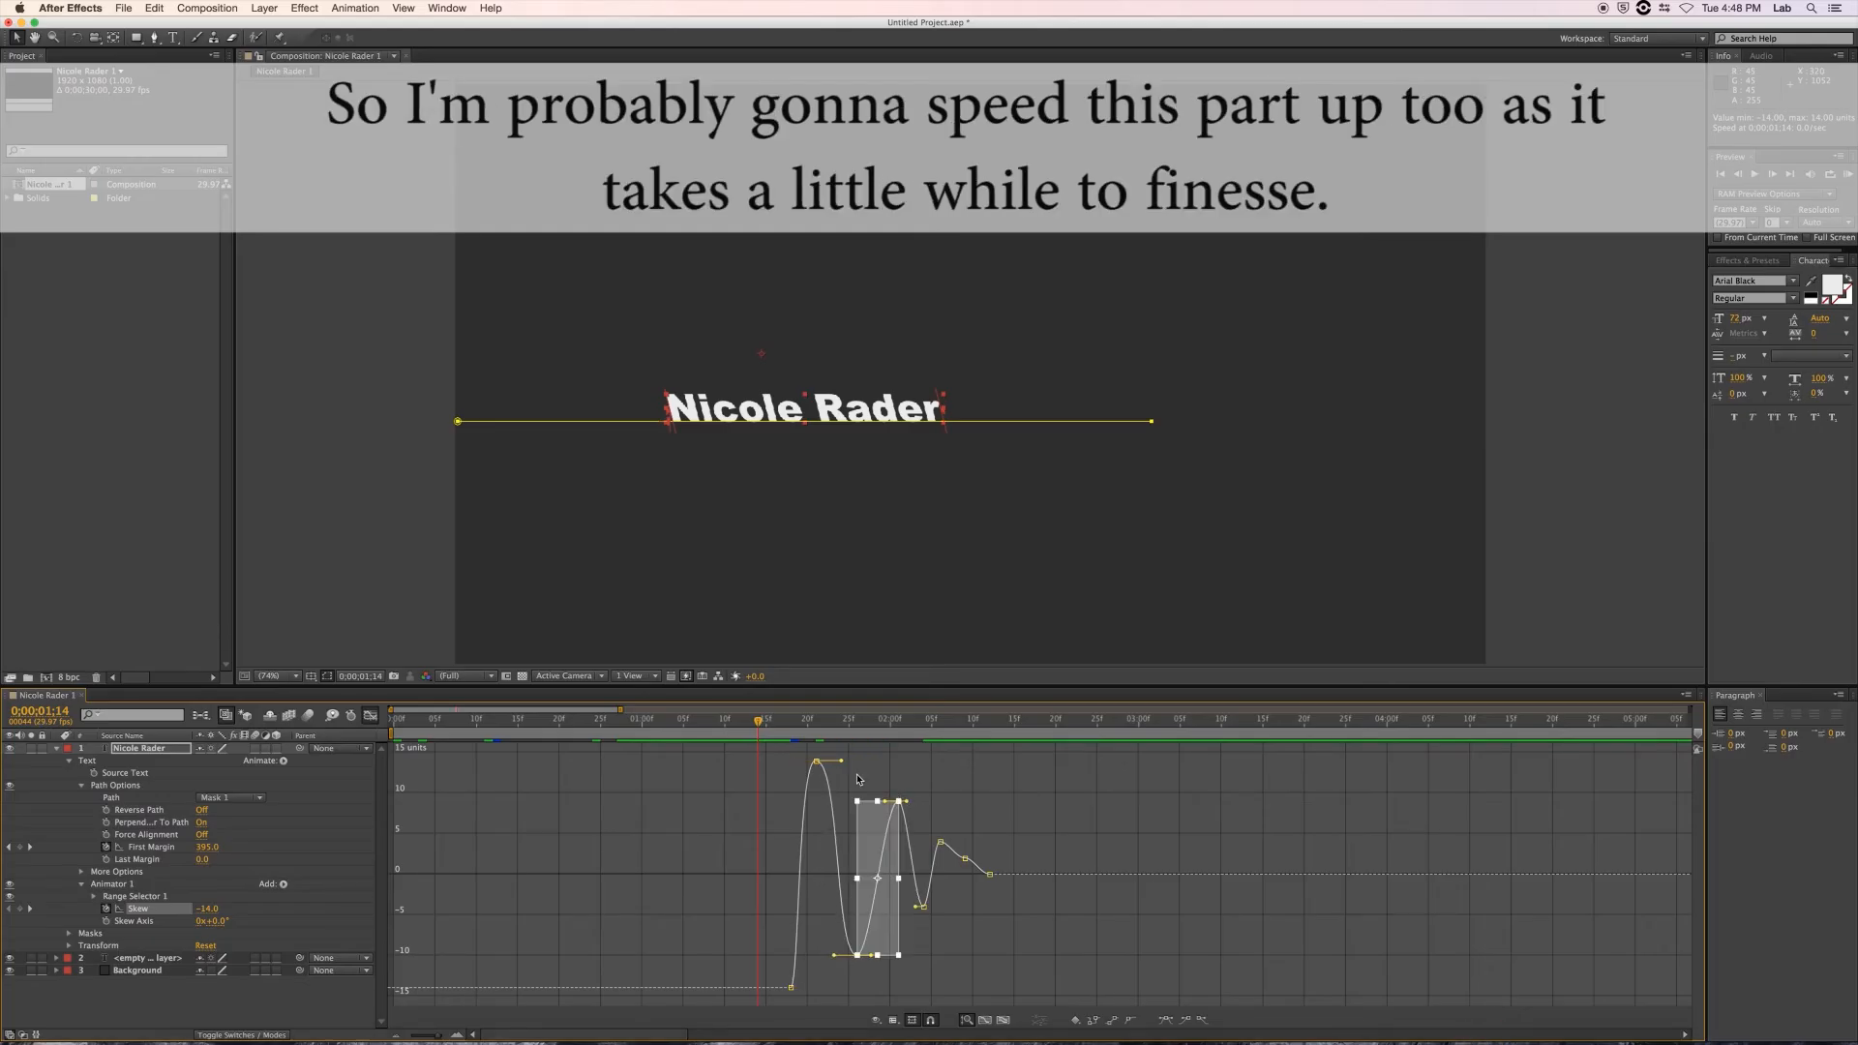
left_click(899, 807)
left_click(900, 804)
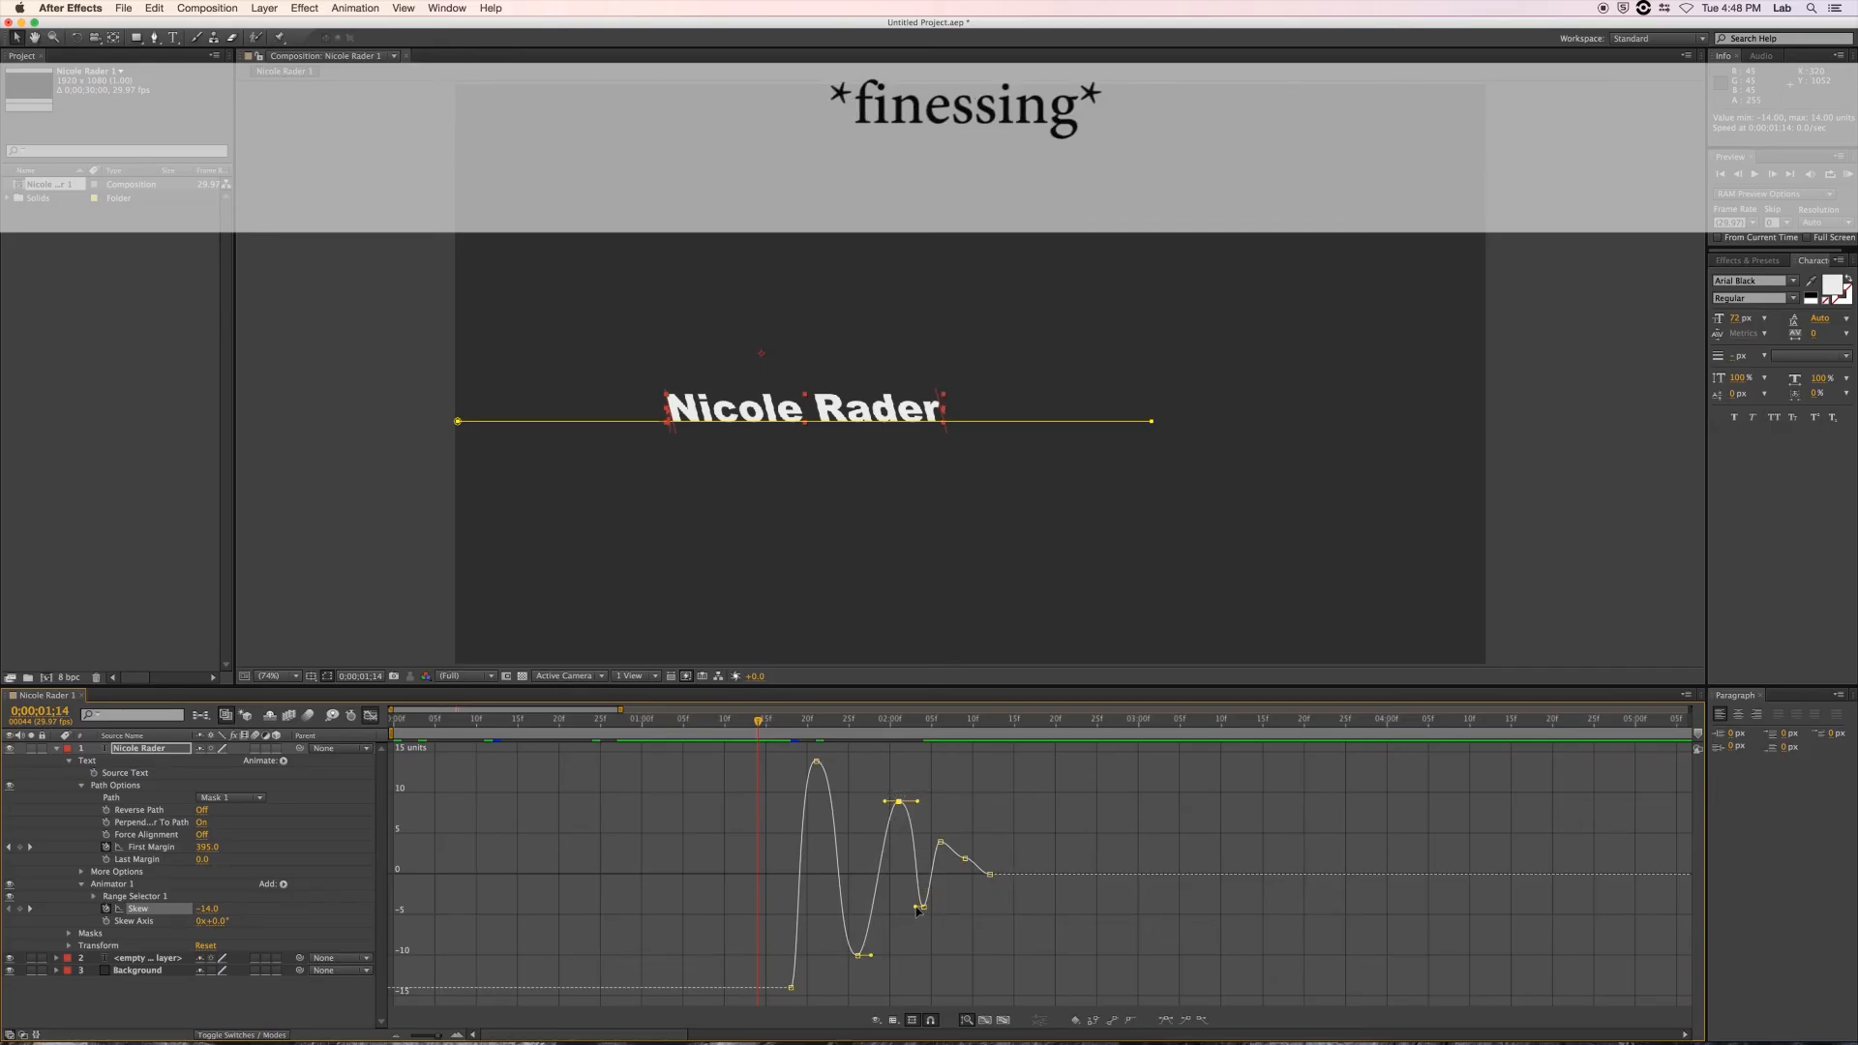
left_click_drag(919, 911, 964, 876)
left_click(941, 842)
left_click(949, 893)
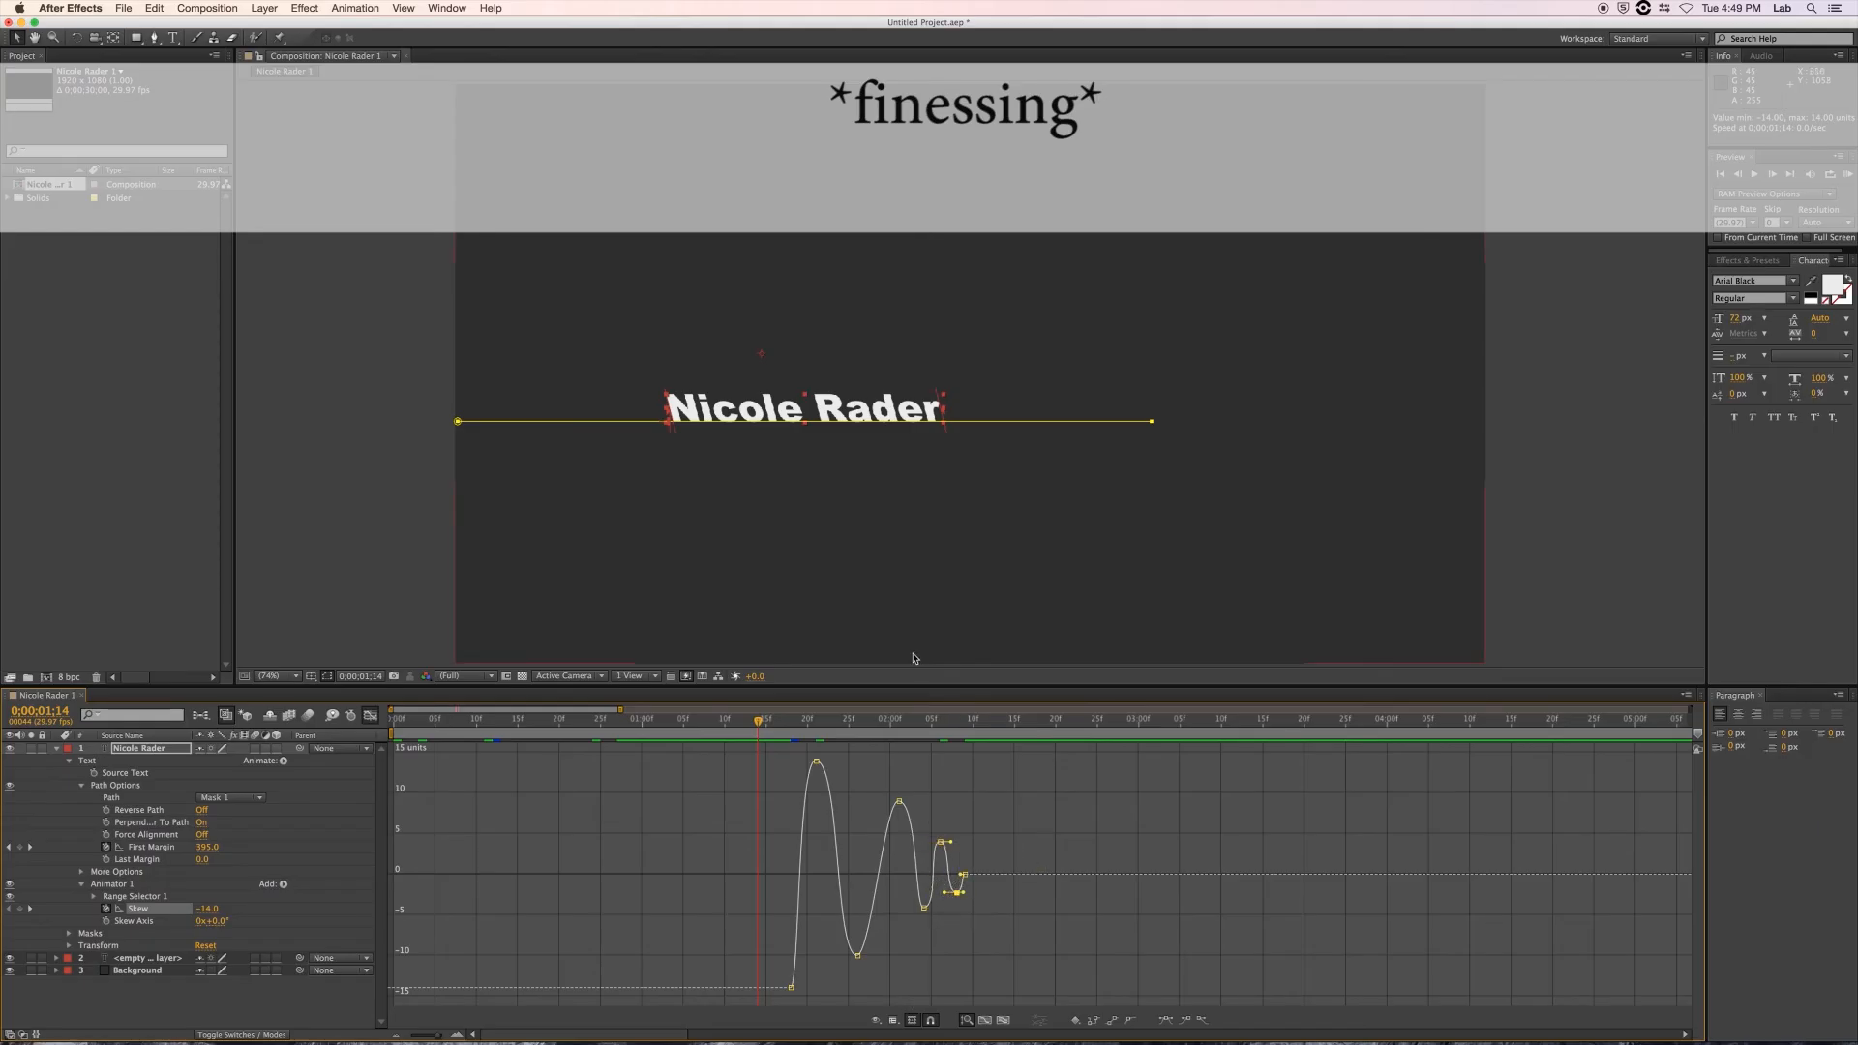
key("Home")
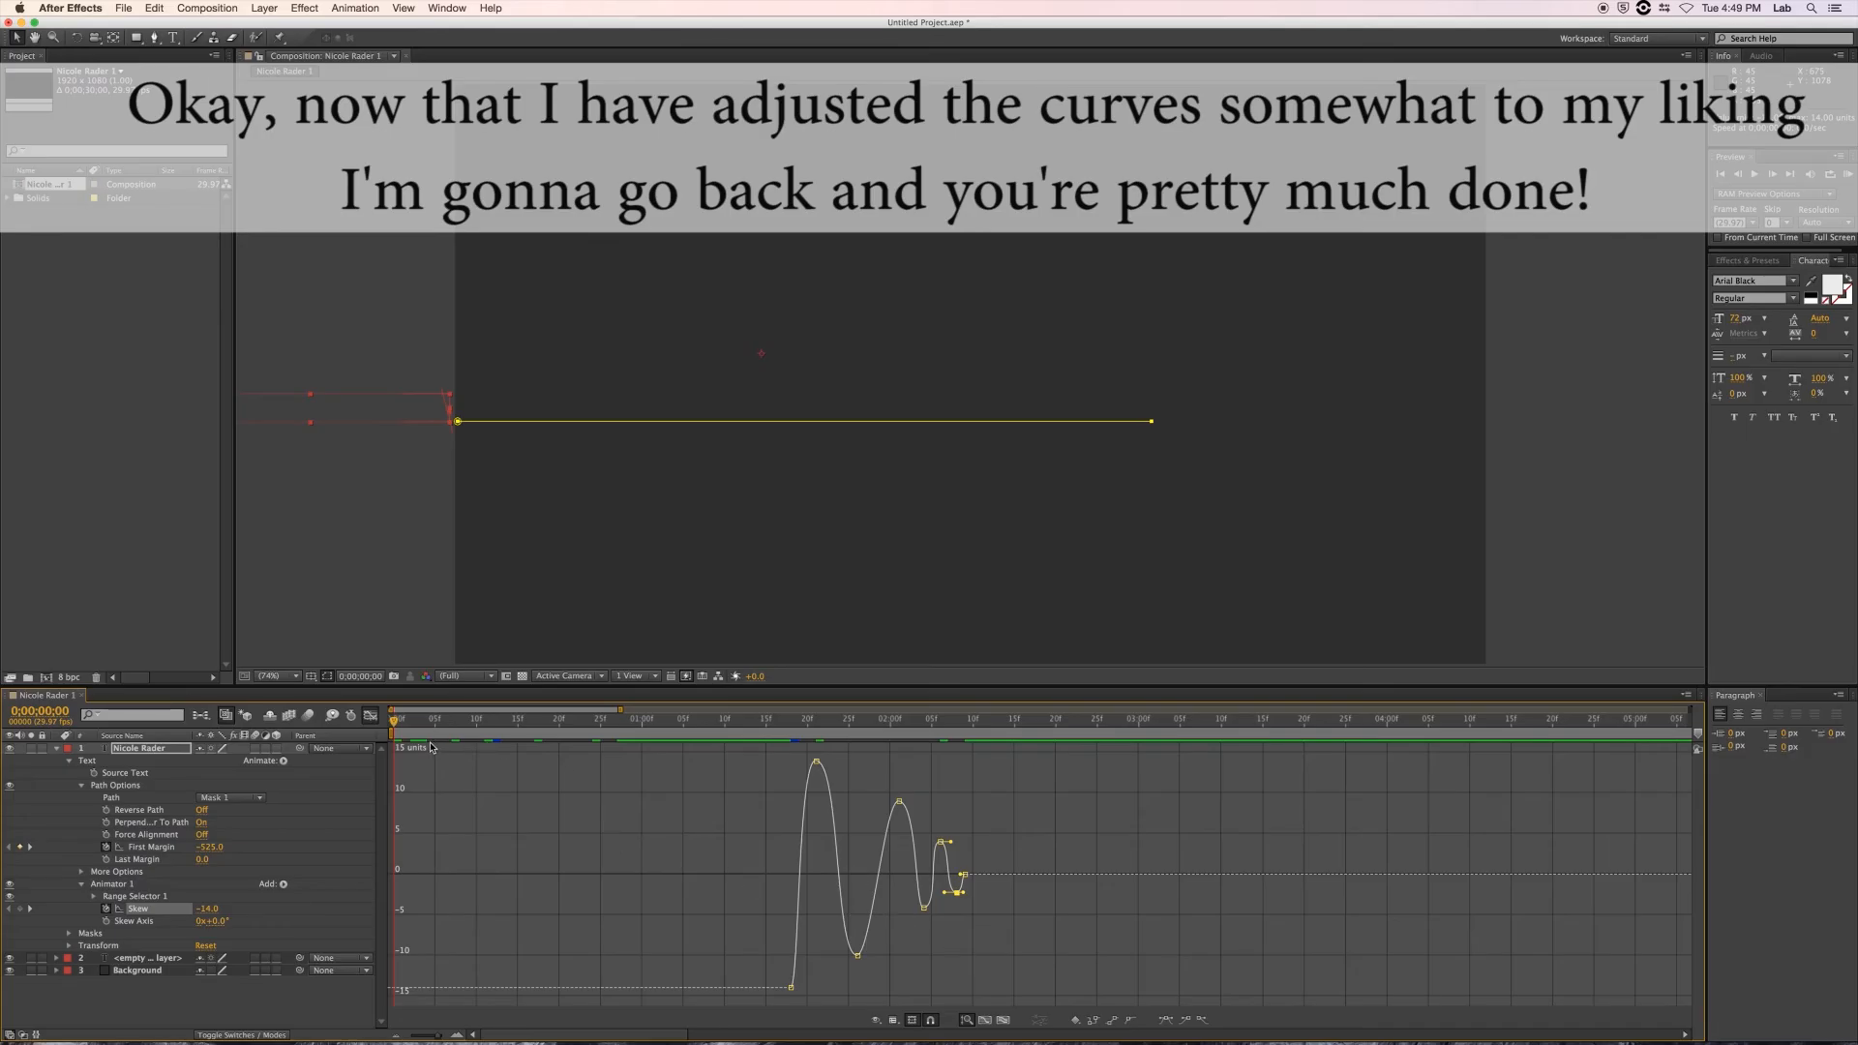
Play and stop the preview of the name sliding in and wobbling upright.
key("space")
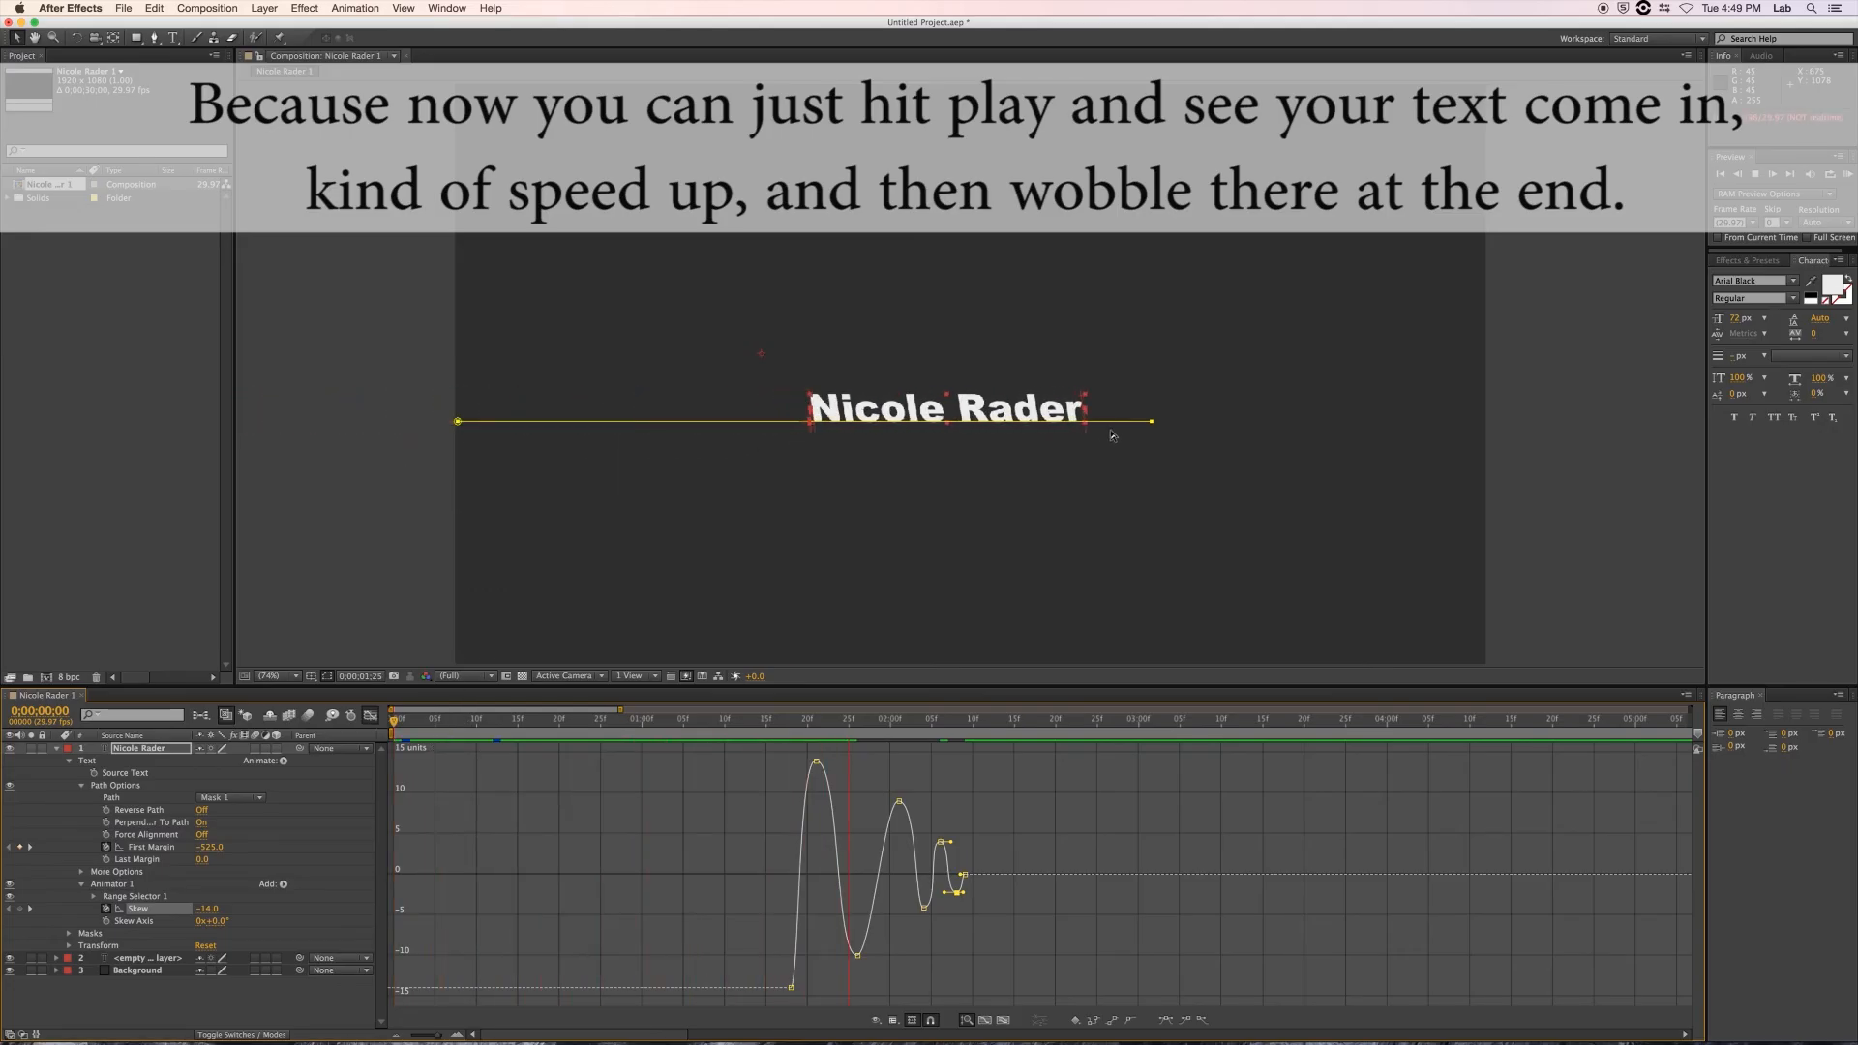
key("space")
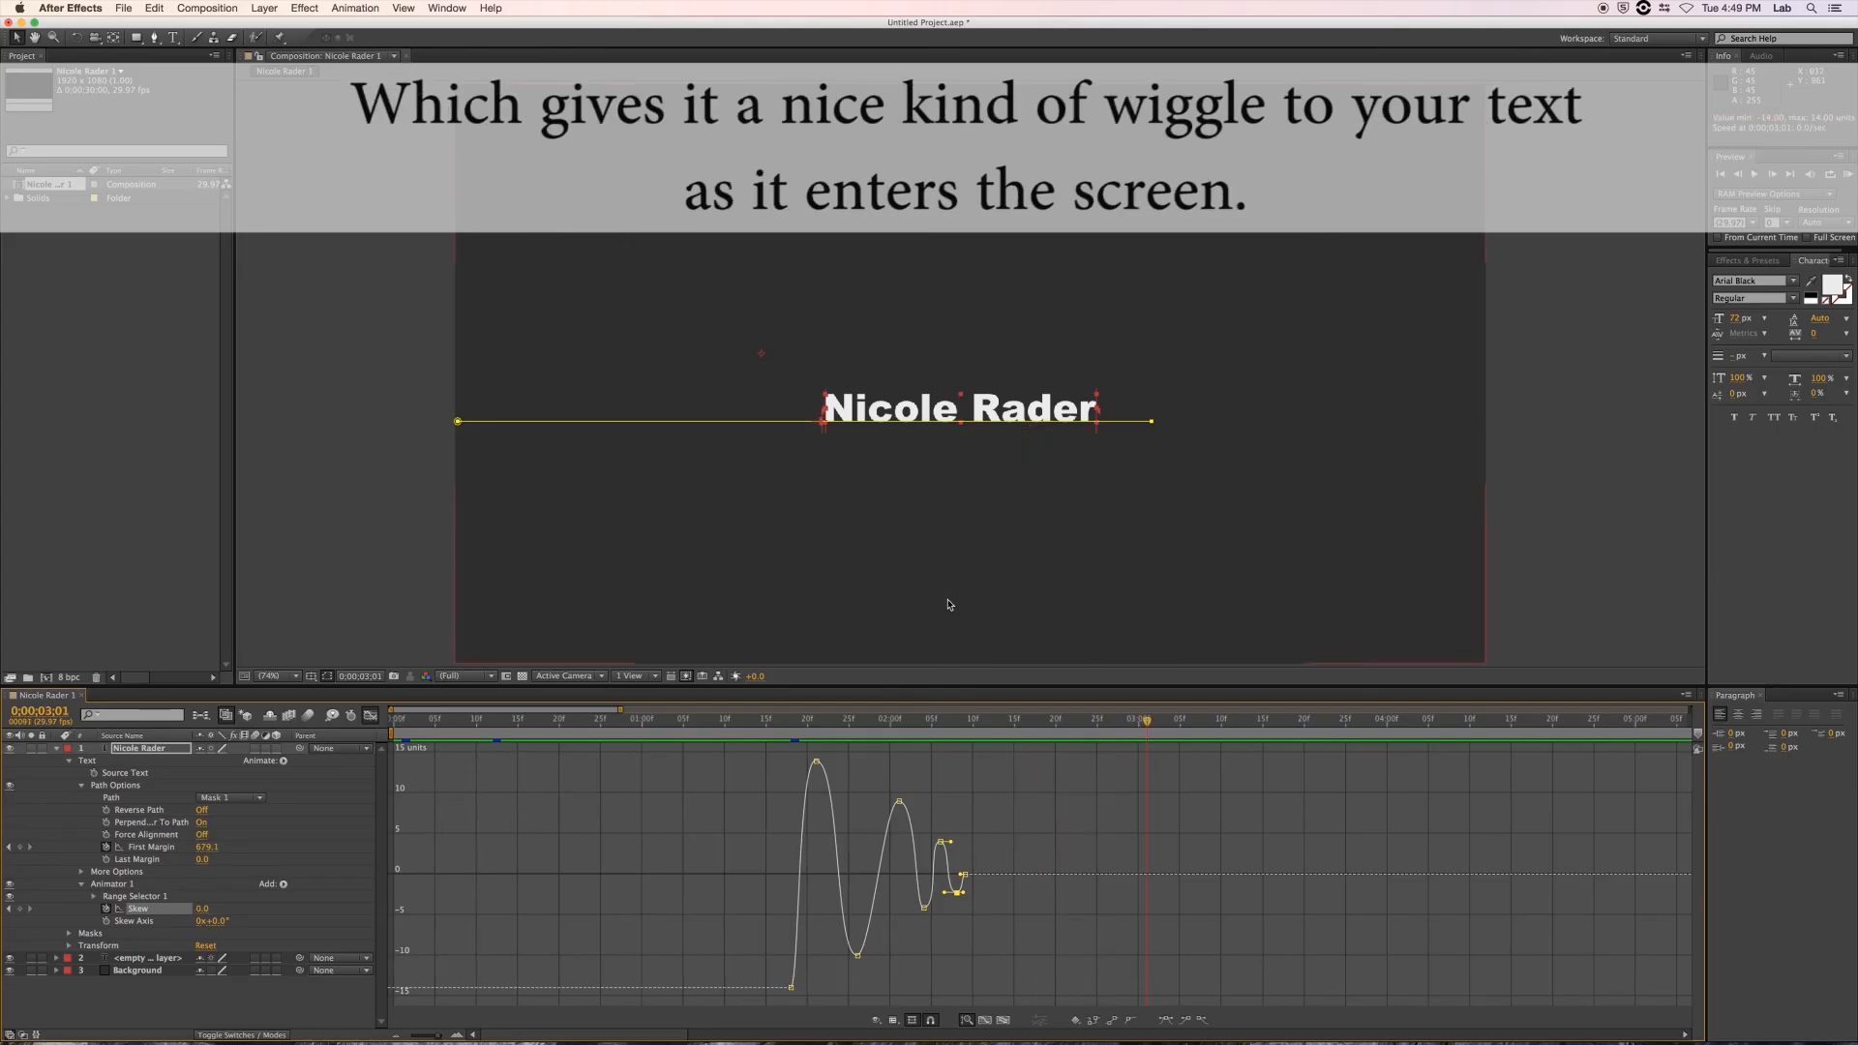